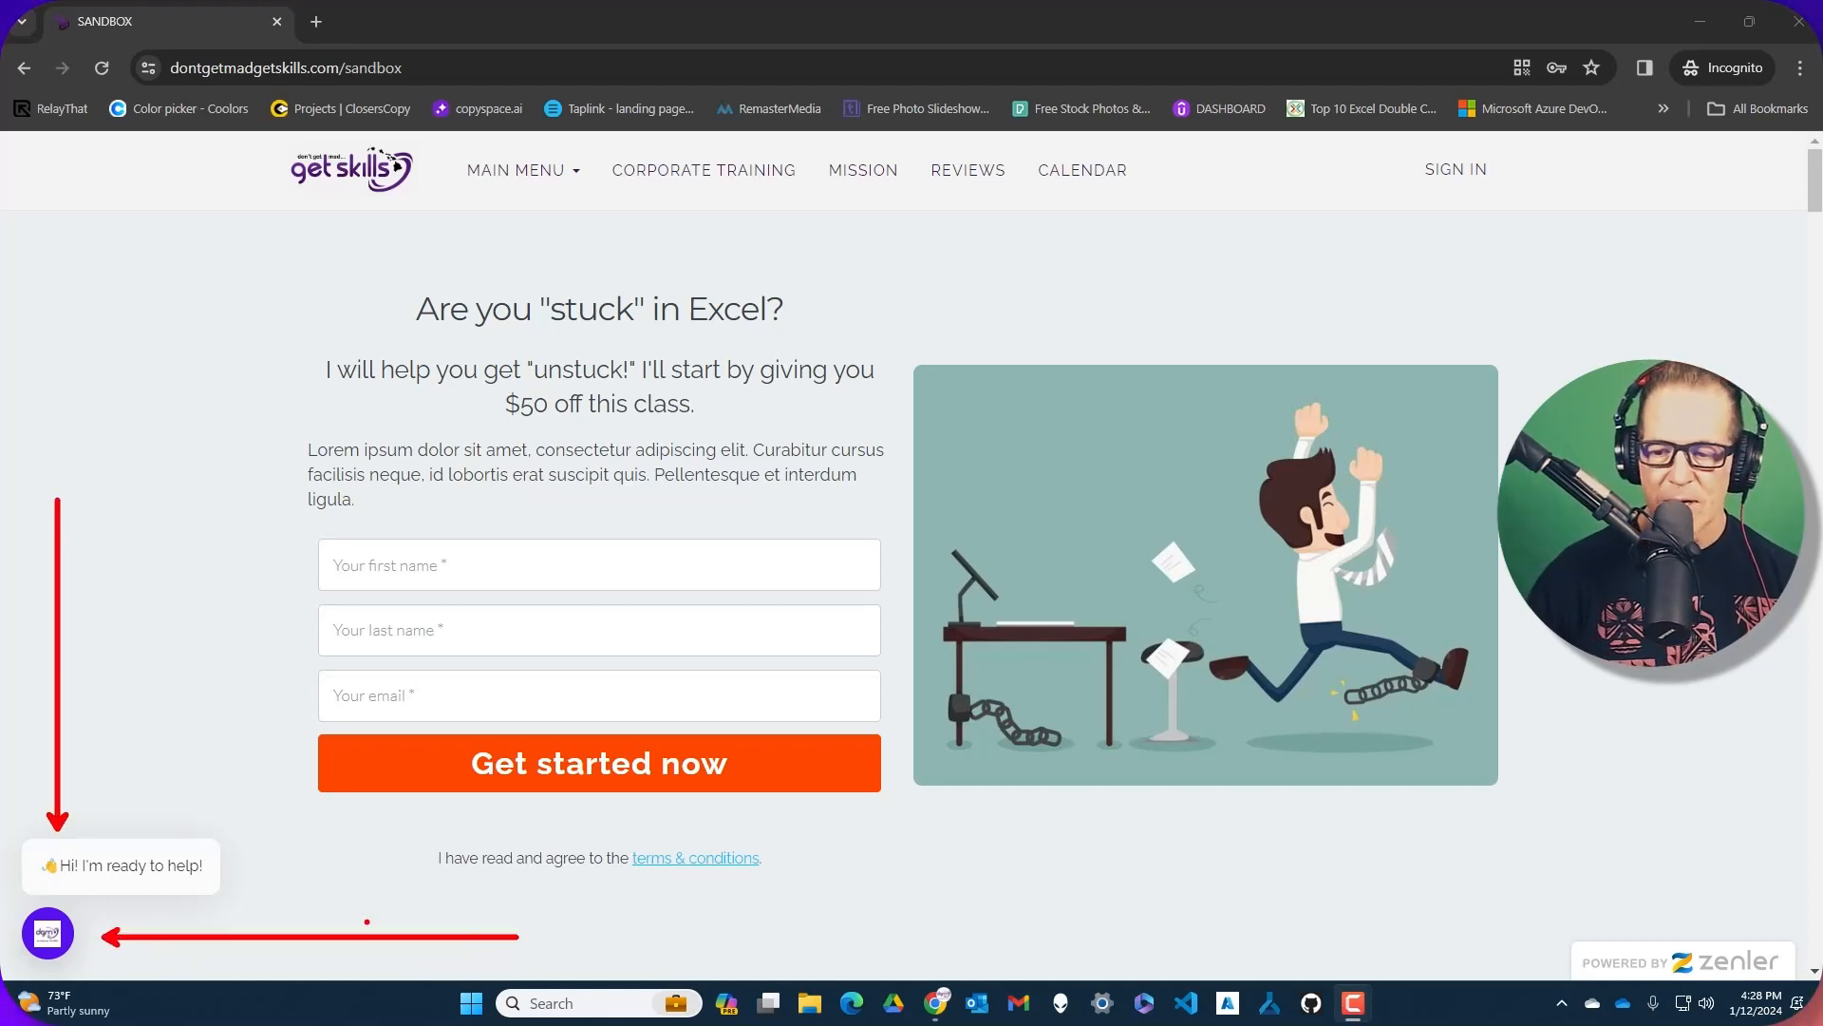
# Open the Chatwith chat bubble on the Zenler sandbox page and focus the message box
pyautogui.click(93, 869)
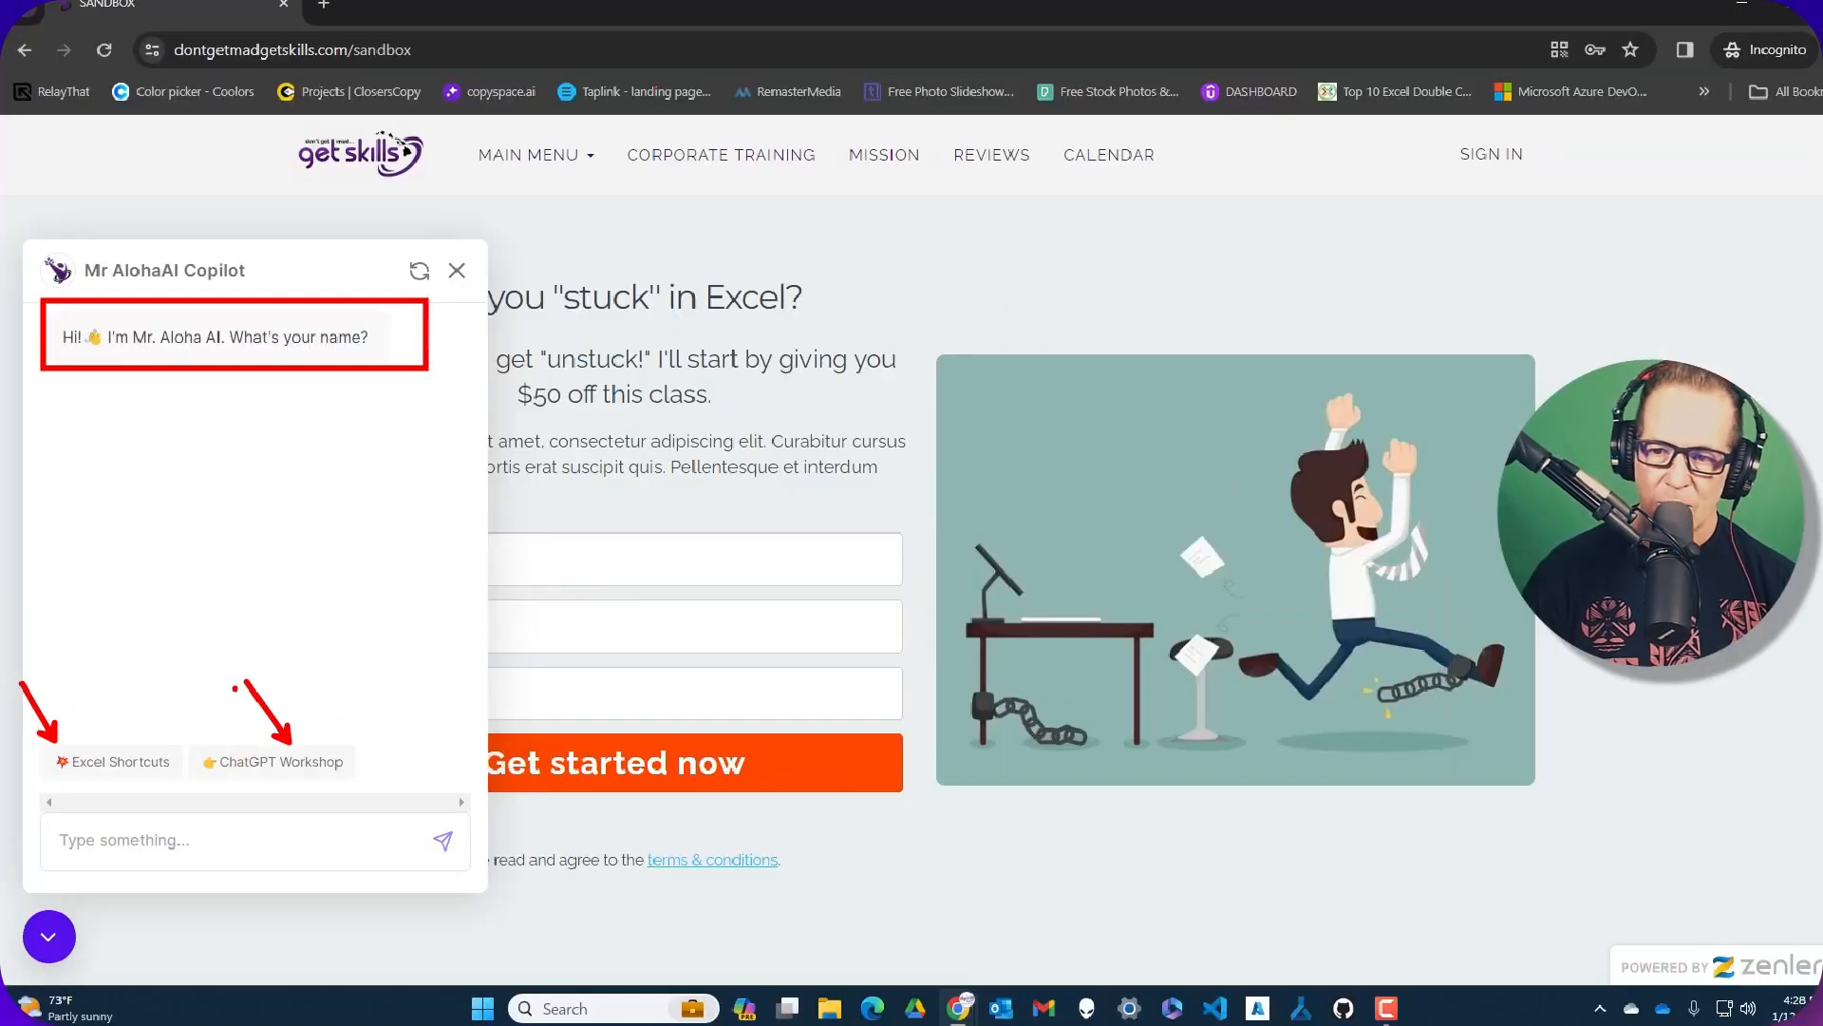
pyautogui.click(608, 917)
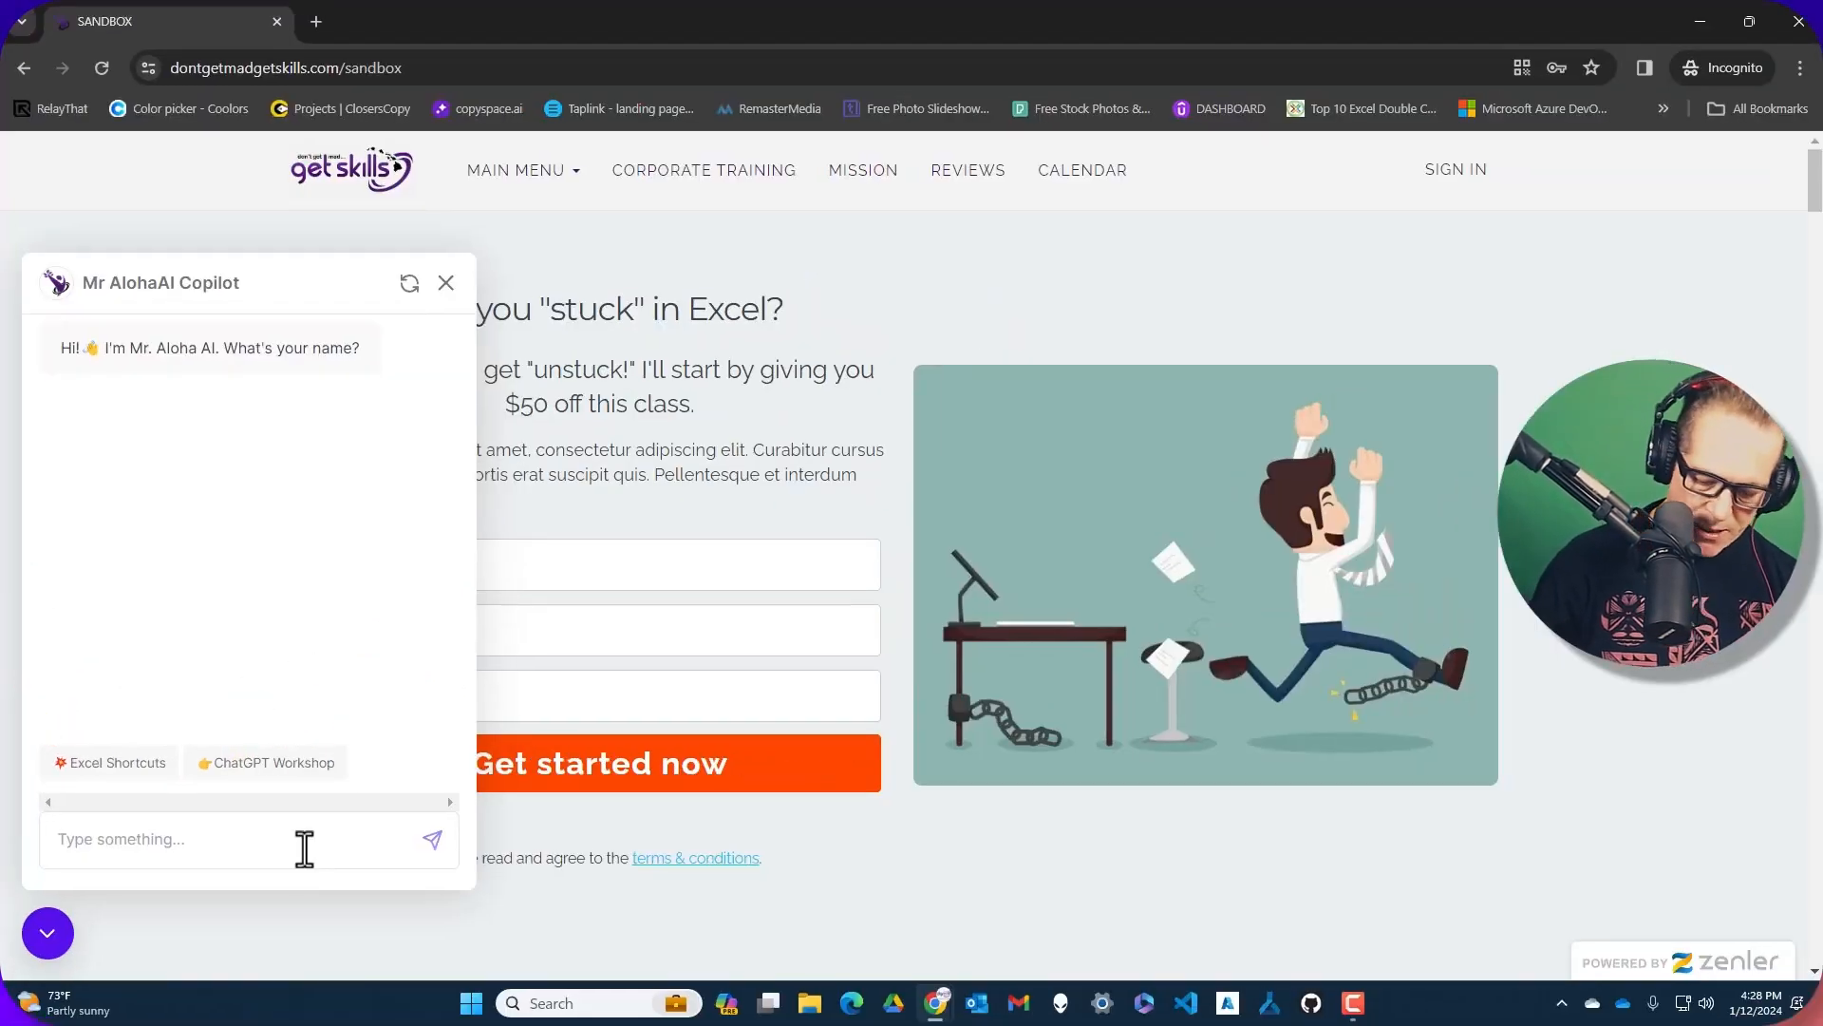
# Send the visitor's first name and request the Awesome Excel Shortcuts topic
pyautogui.write('Jeff')
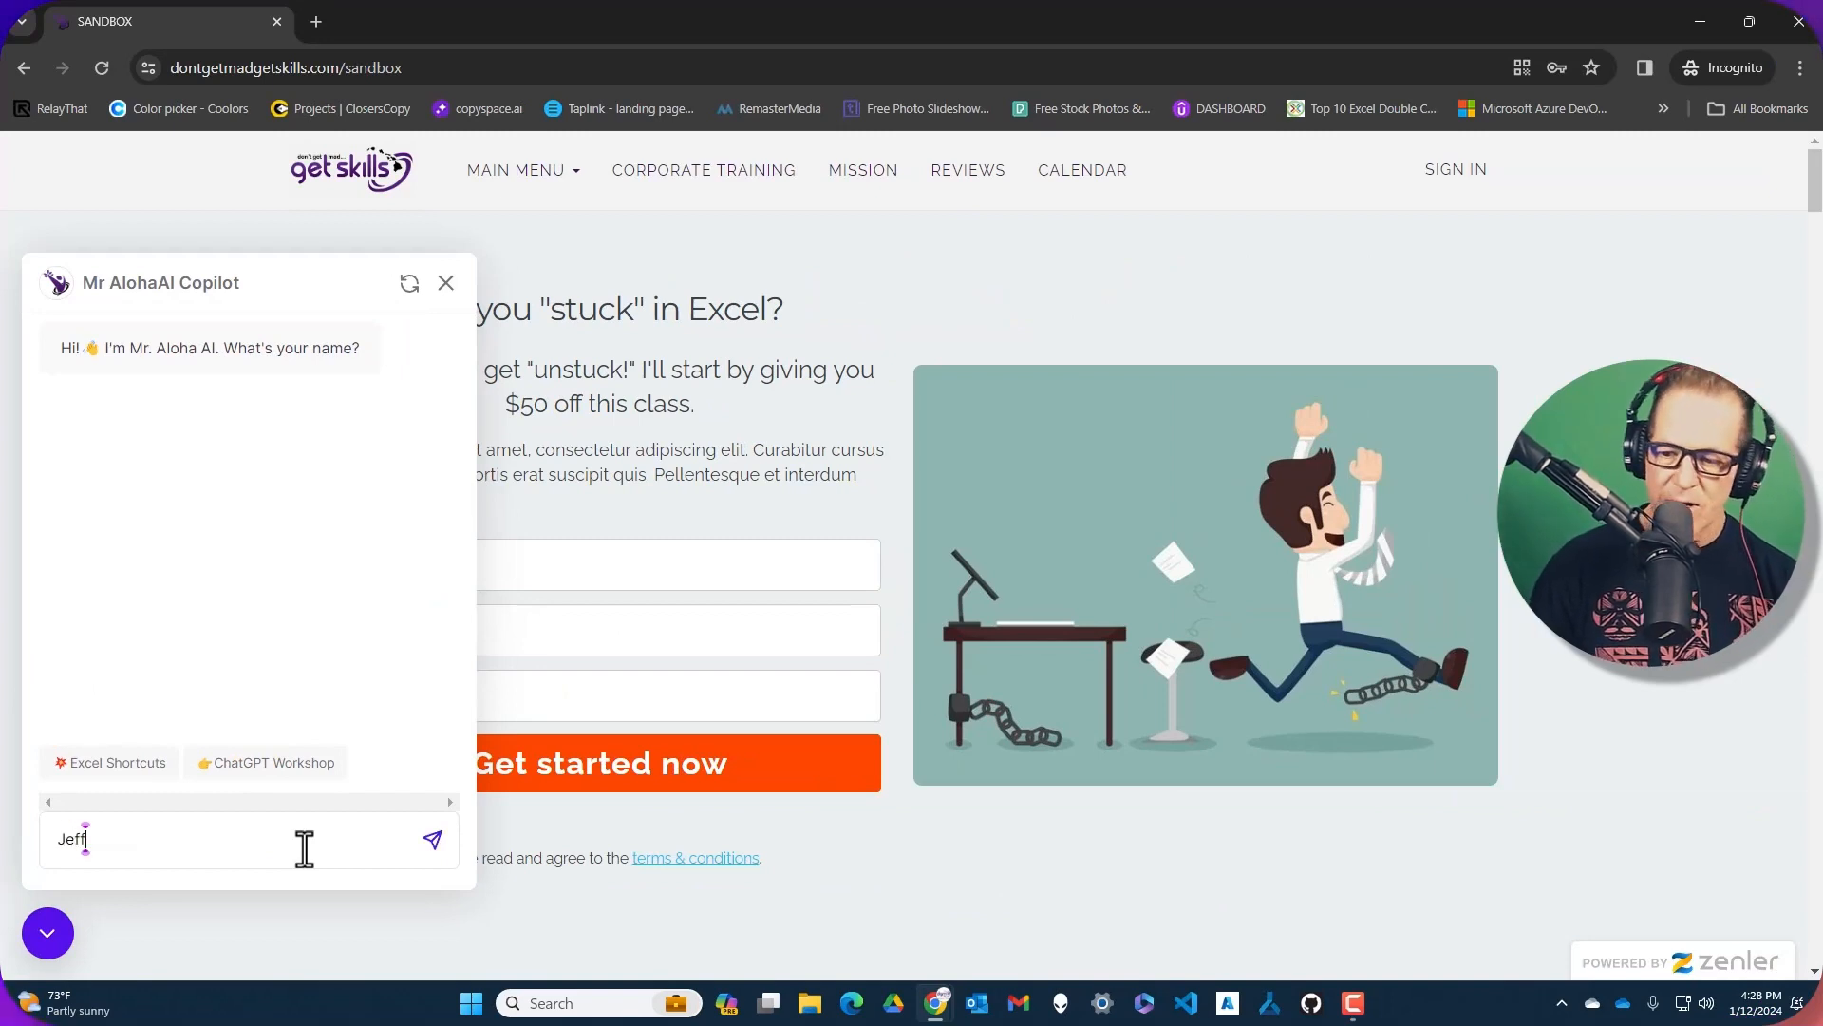
pyautogui.press('Return')
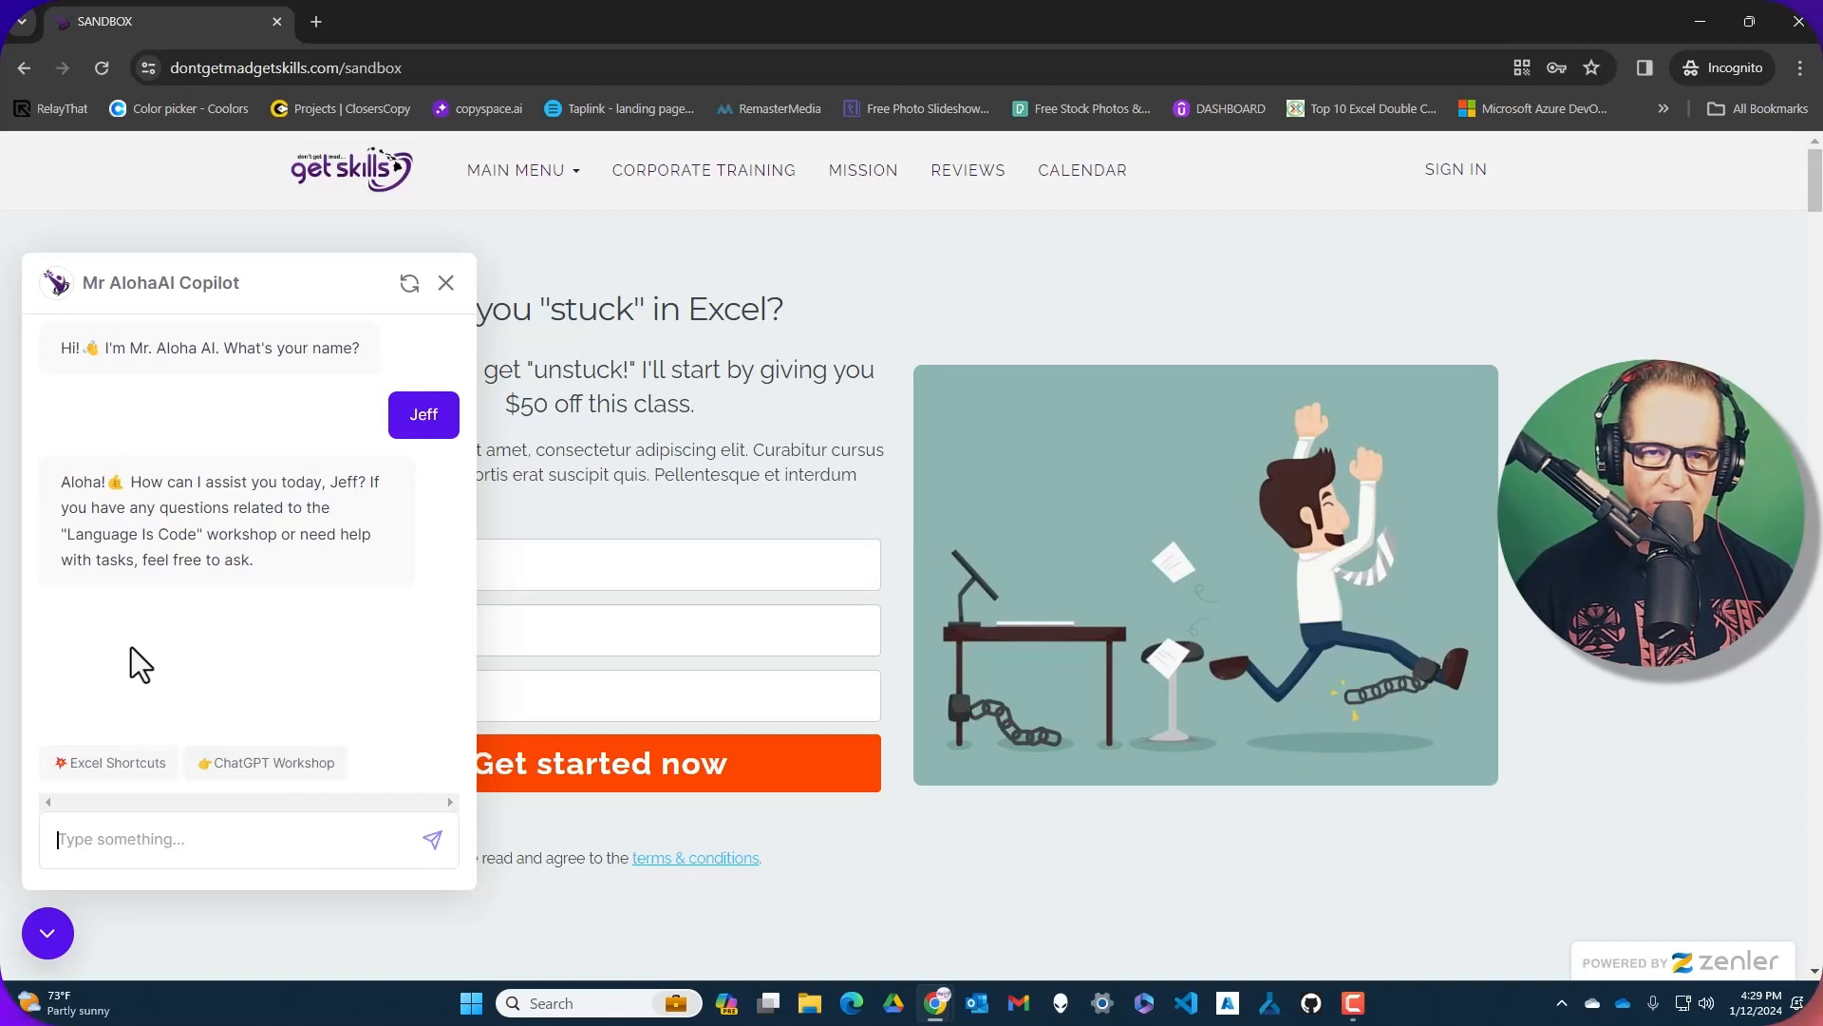
pyautogui.click(98, 771)
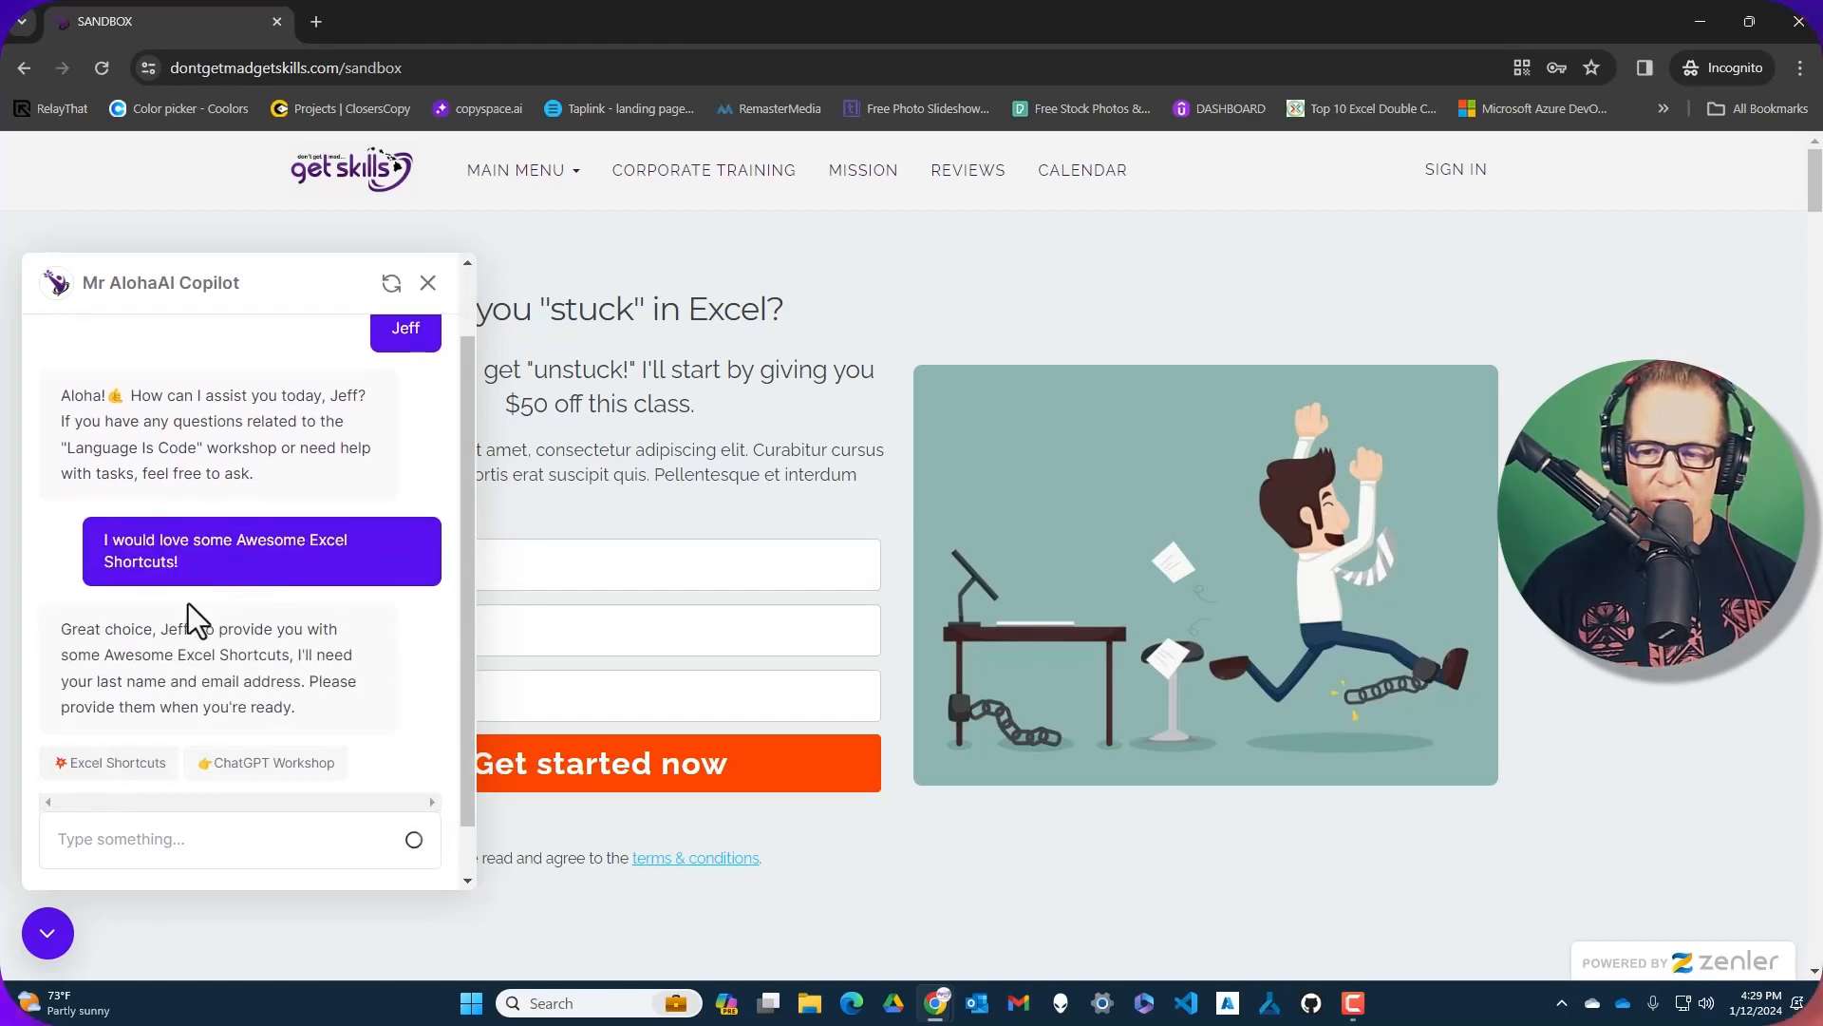
pyautogui.scroll(-1, 215, 539)
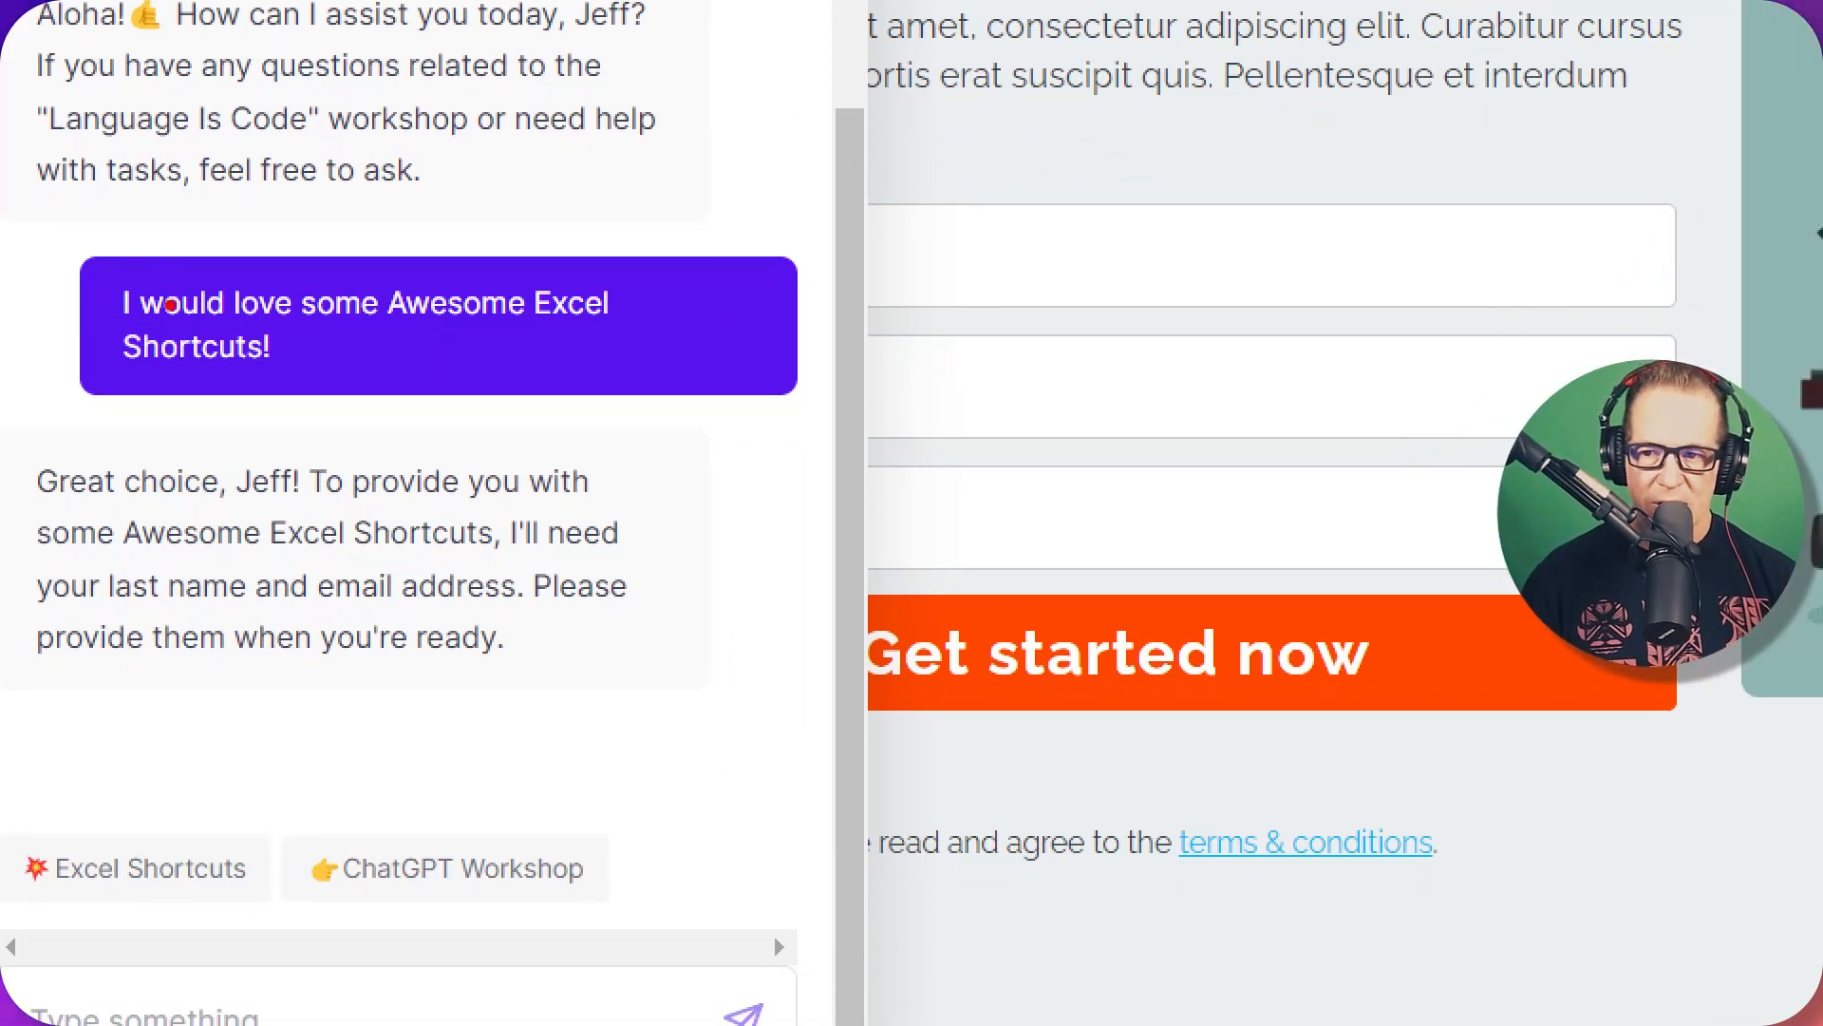
pyautogui.moveTo(98, 268)
pyautogui.mouseDown()
pyautogui.moveTo(162, 318)
pyautogui.moveTo(647, 331)
pyautogui.moveTo(660, 388)
pyautogui.mouseUp()
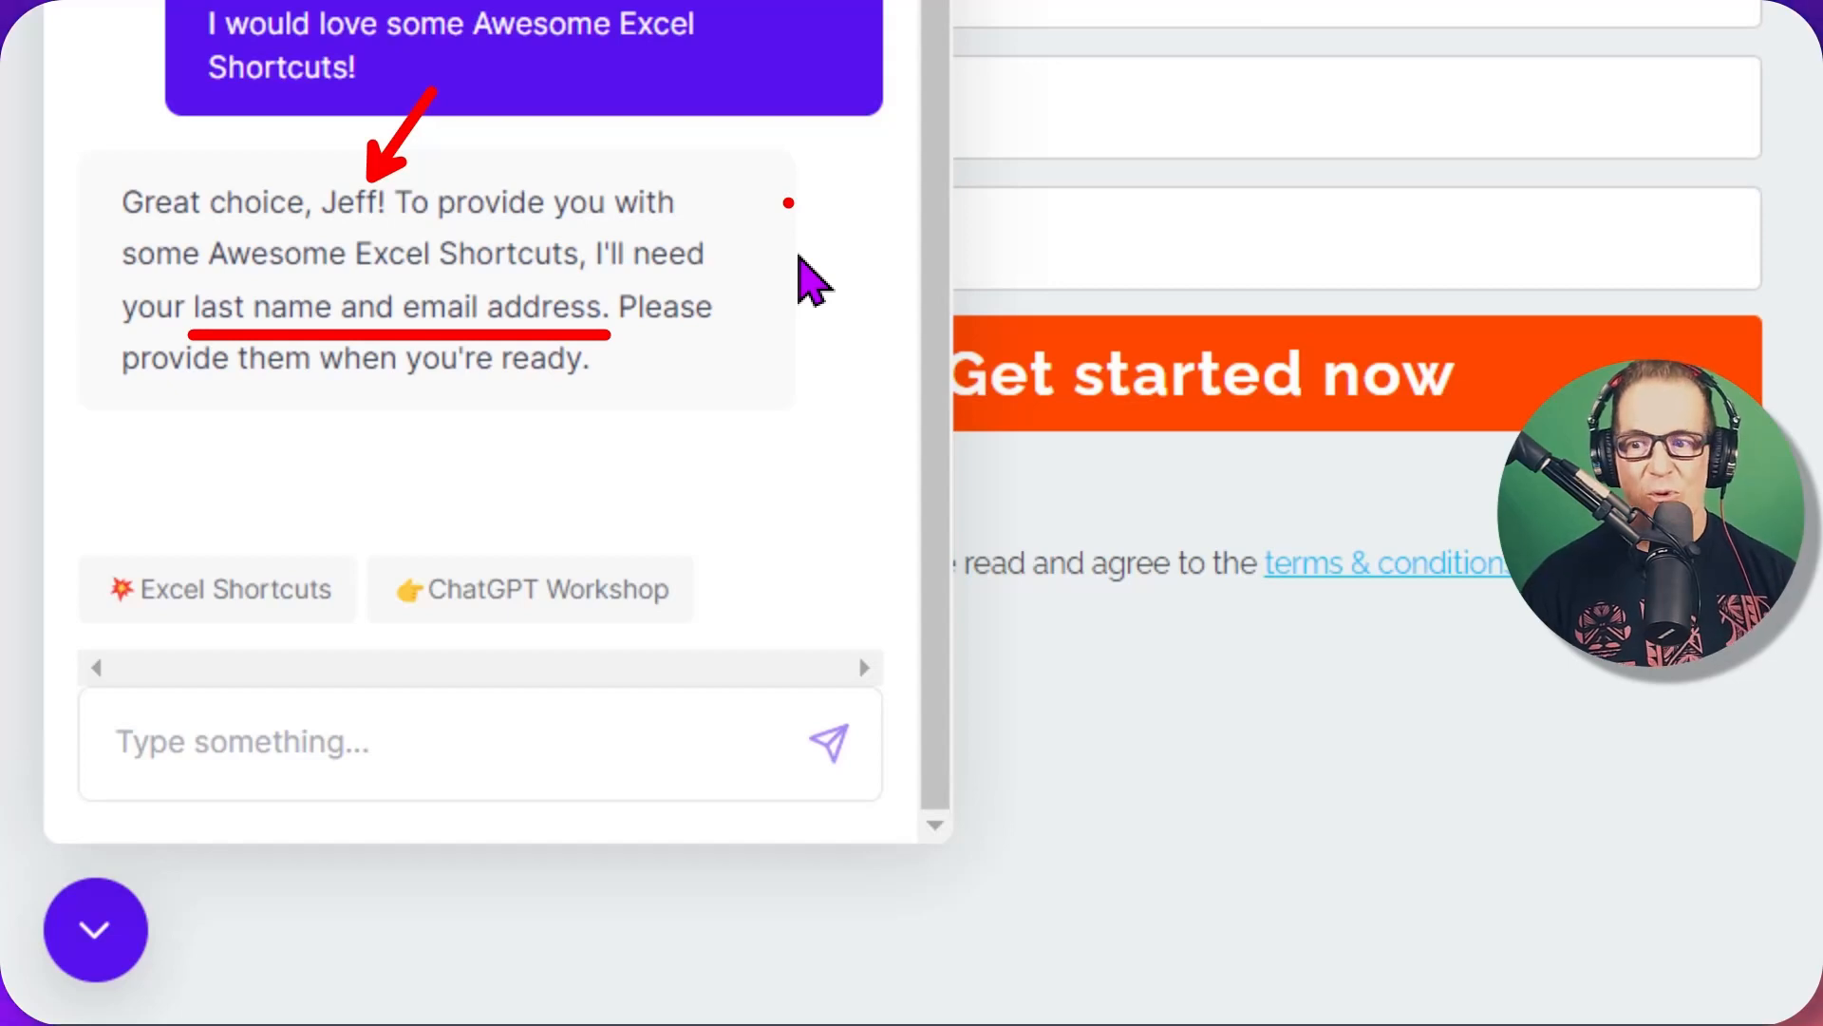
# Reply with the visitor's last name and email address, then close the test window
pyautogui.click(497, 745)
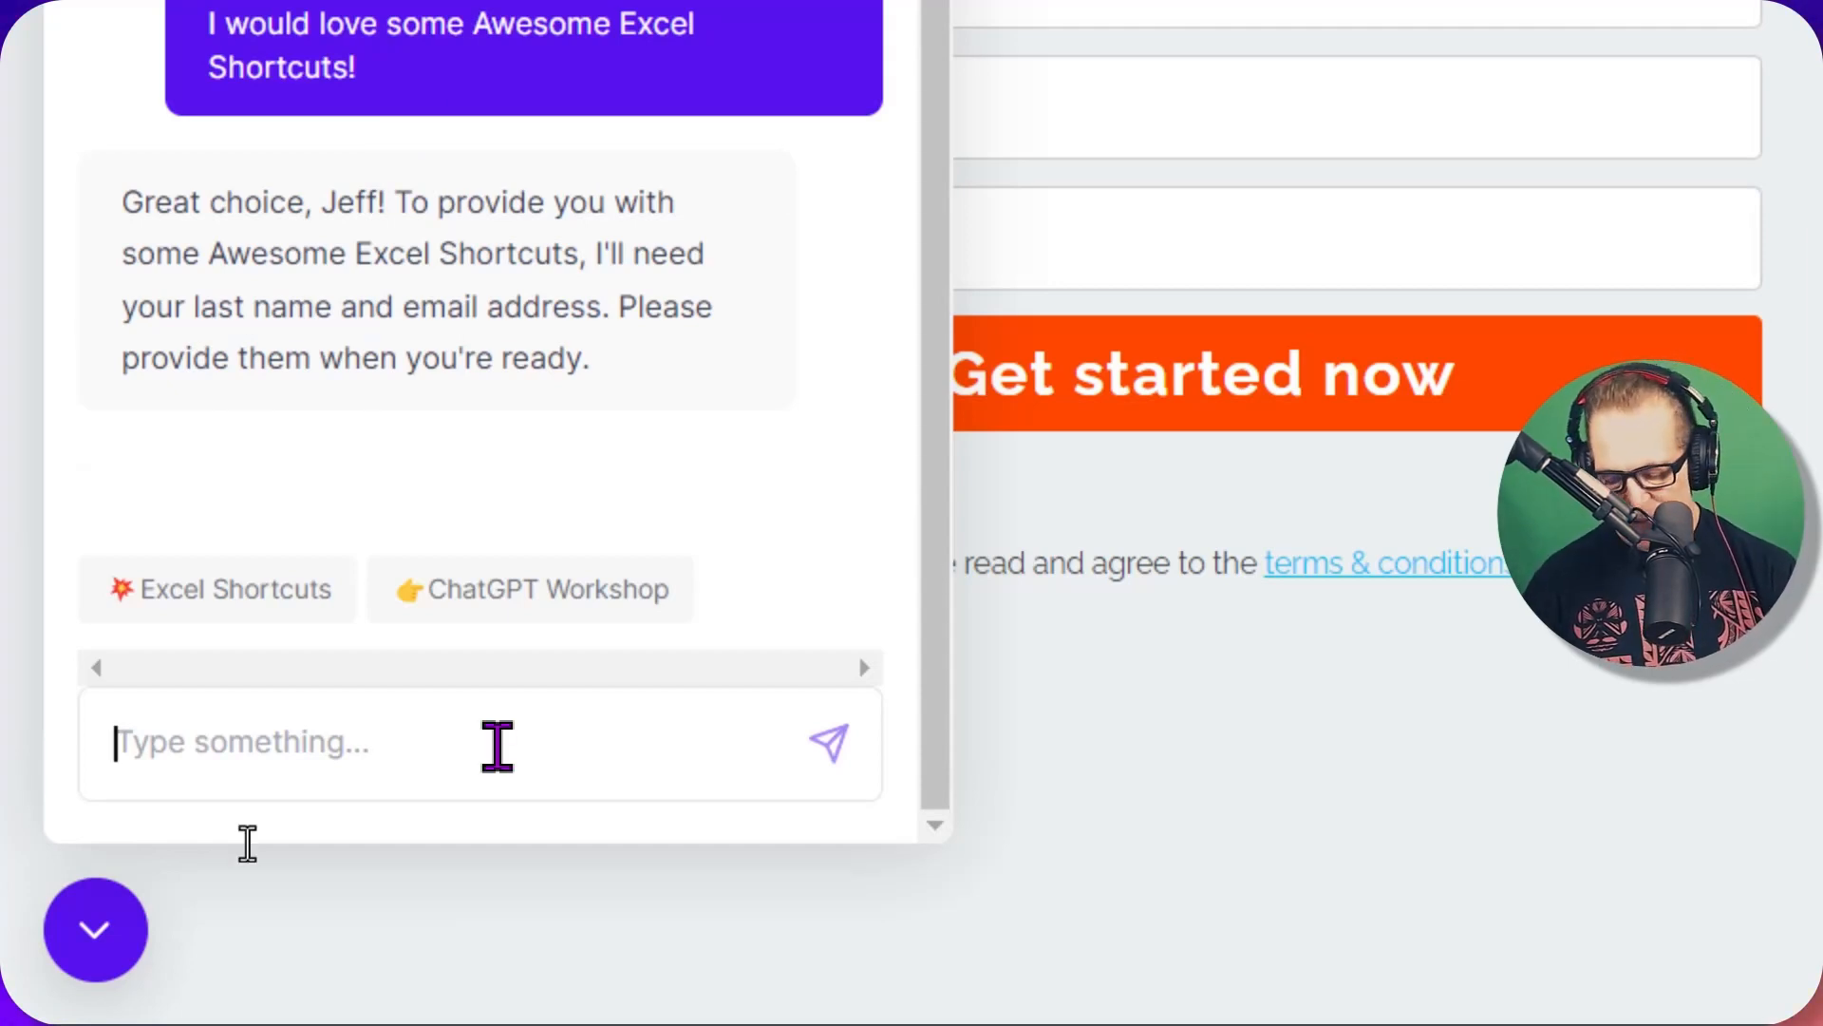
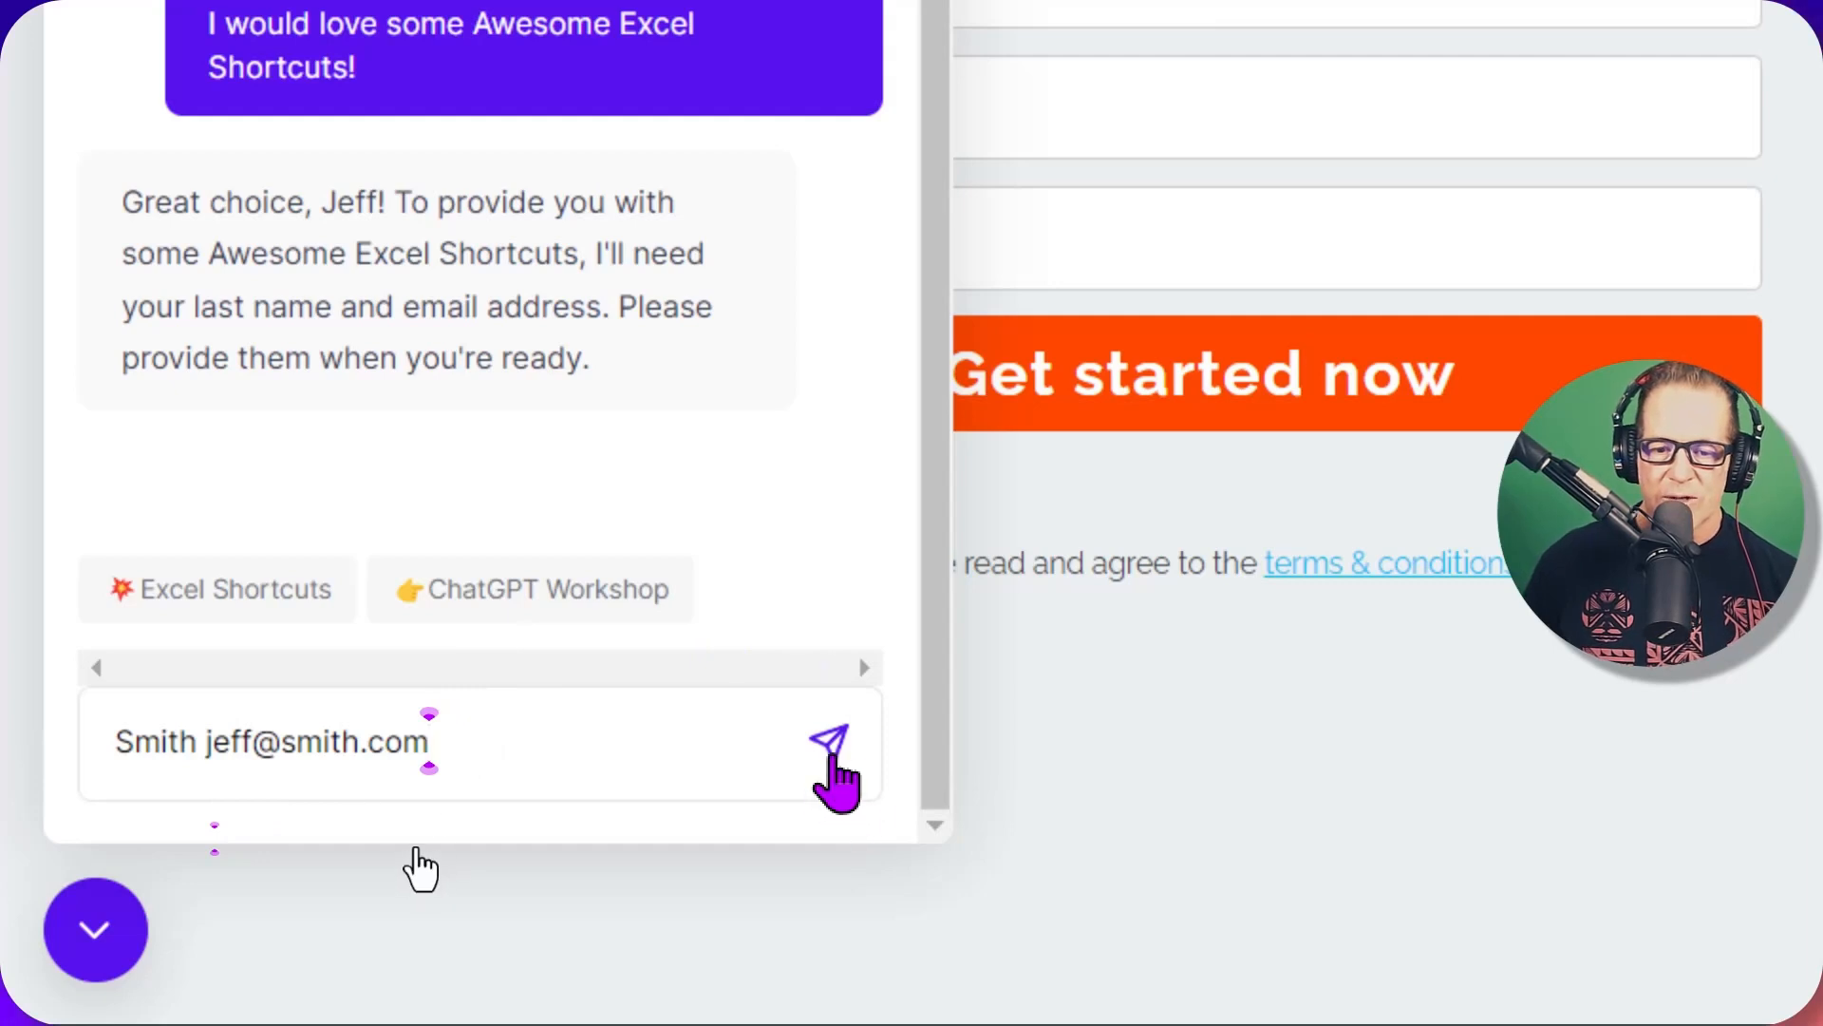
pyautogui.click(828, 743)
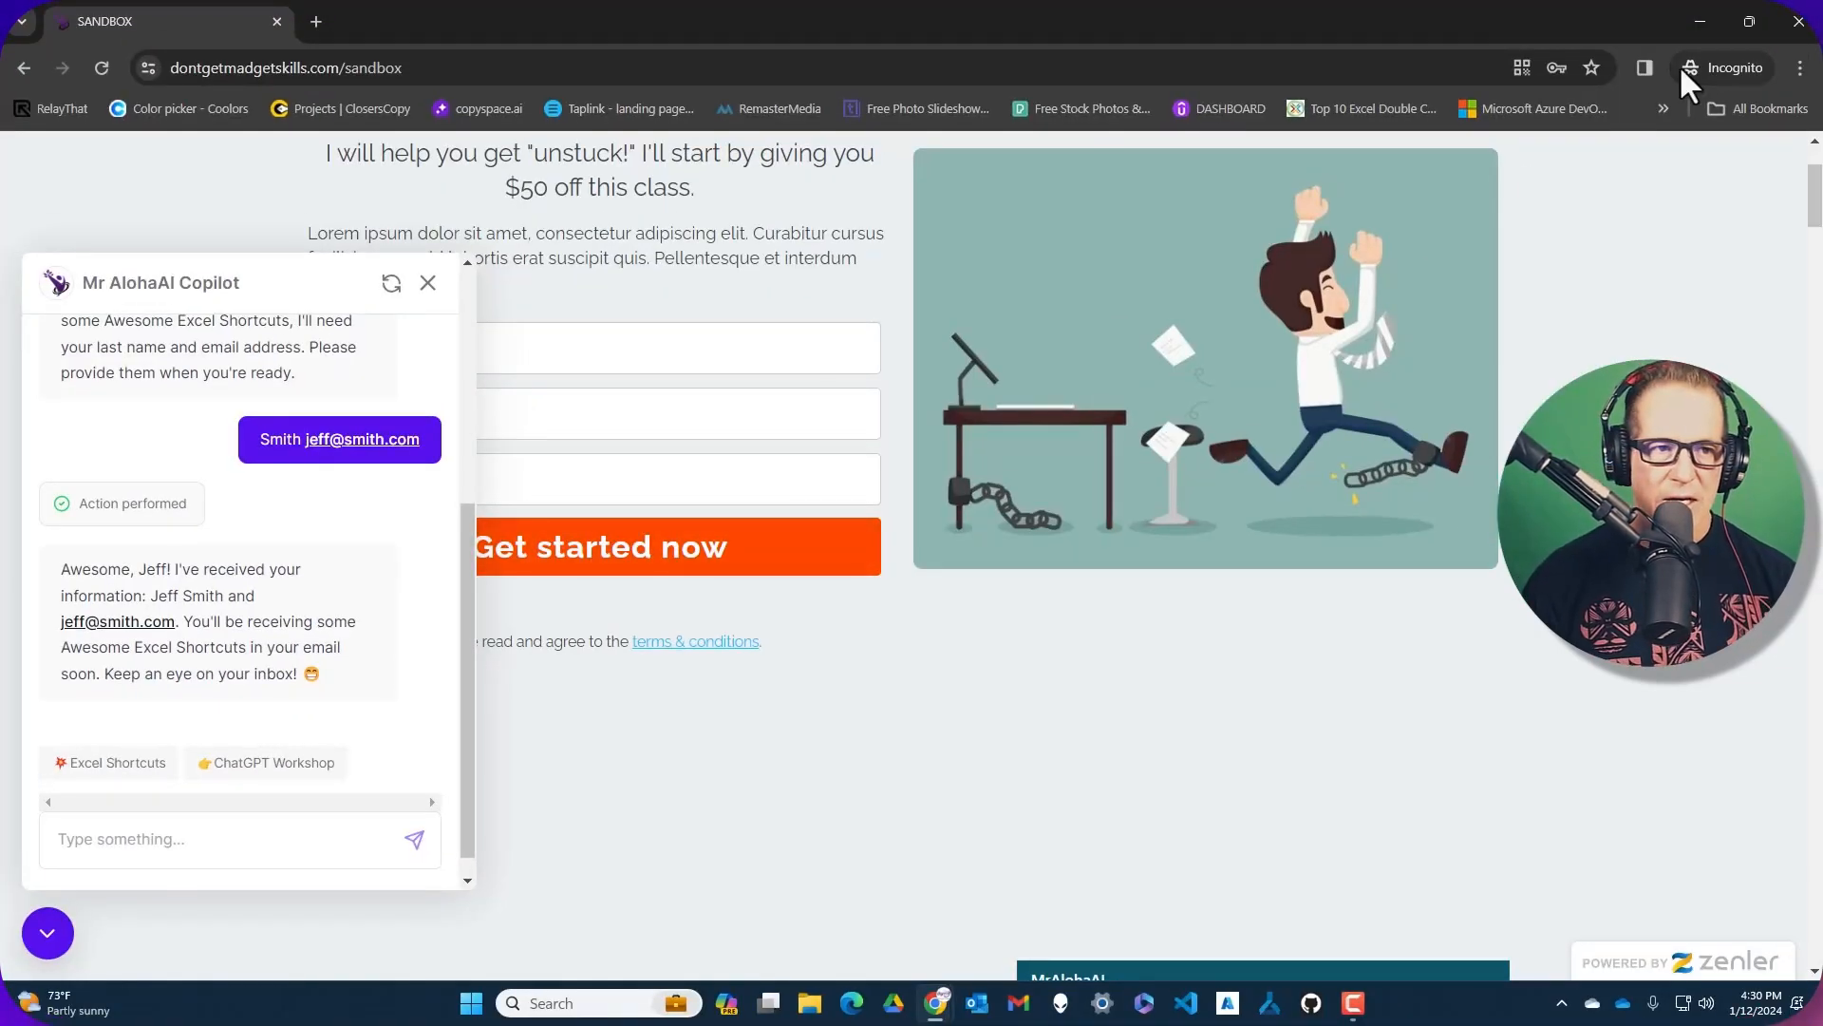
pyautogui.click(1810, 36)
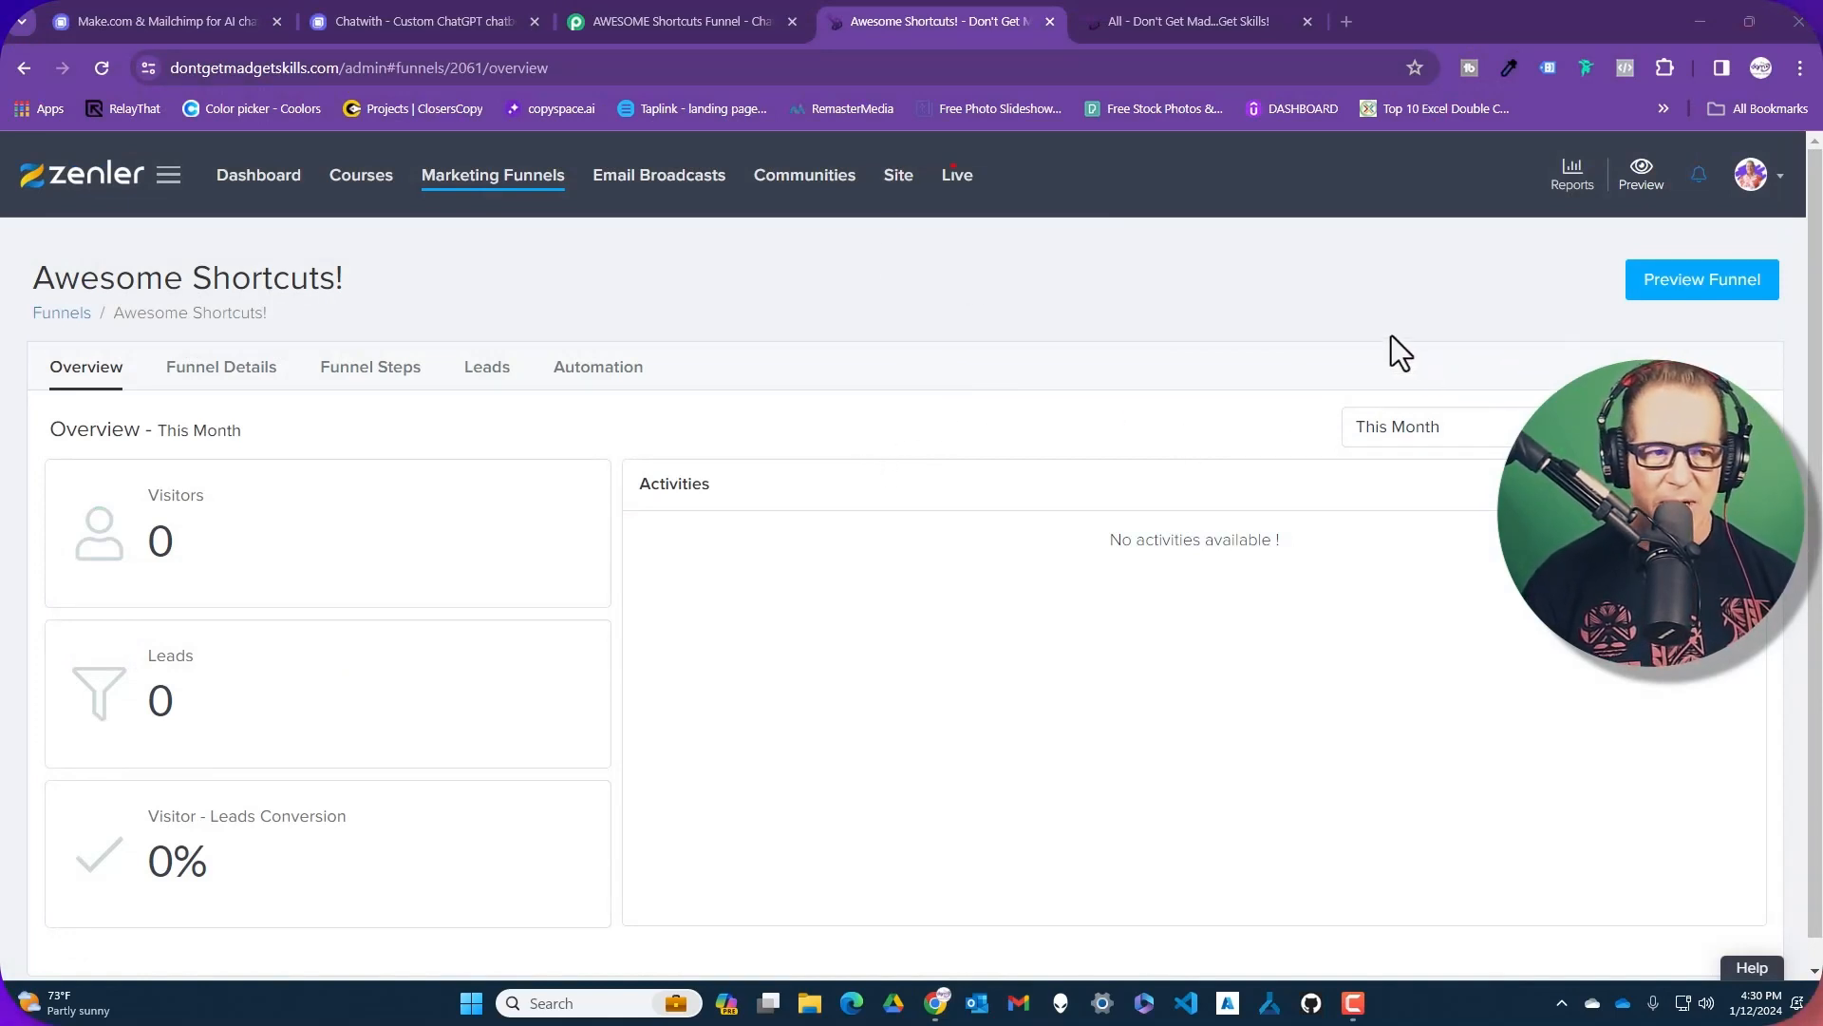
# Reload the Awesome Shortcuts! funnel overview to confirm Leads now shows 1
pyautogui.click(100, 66)
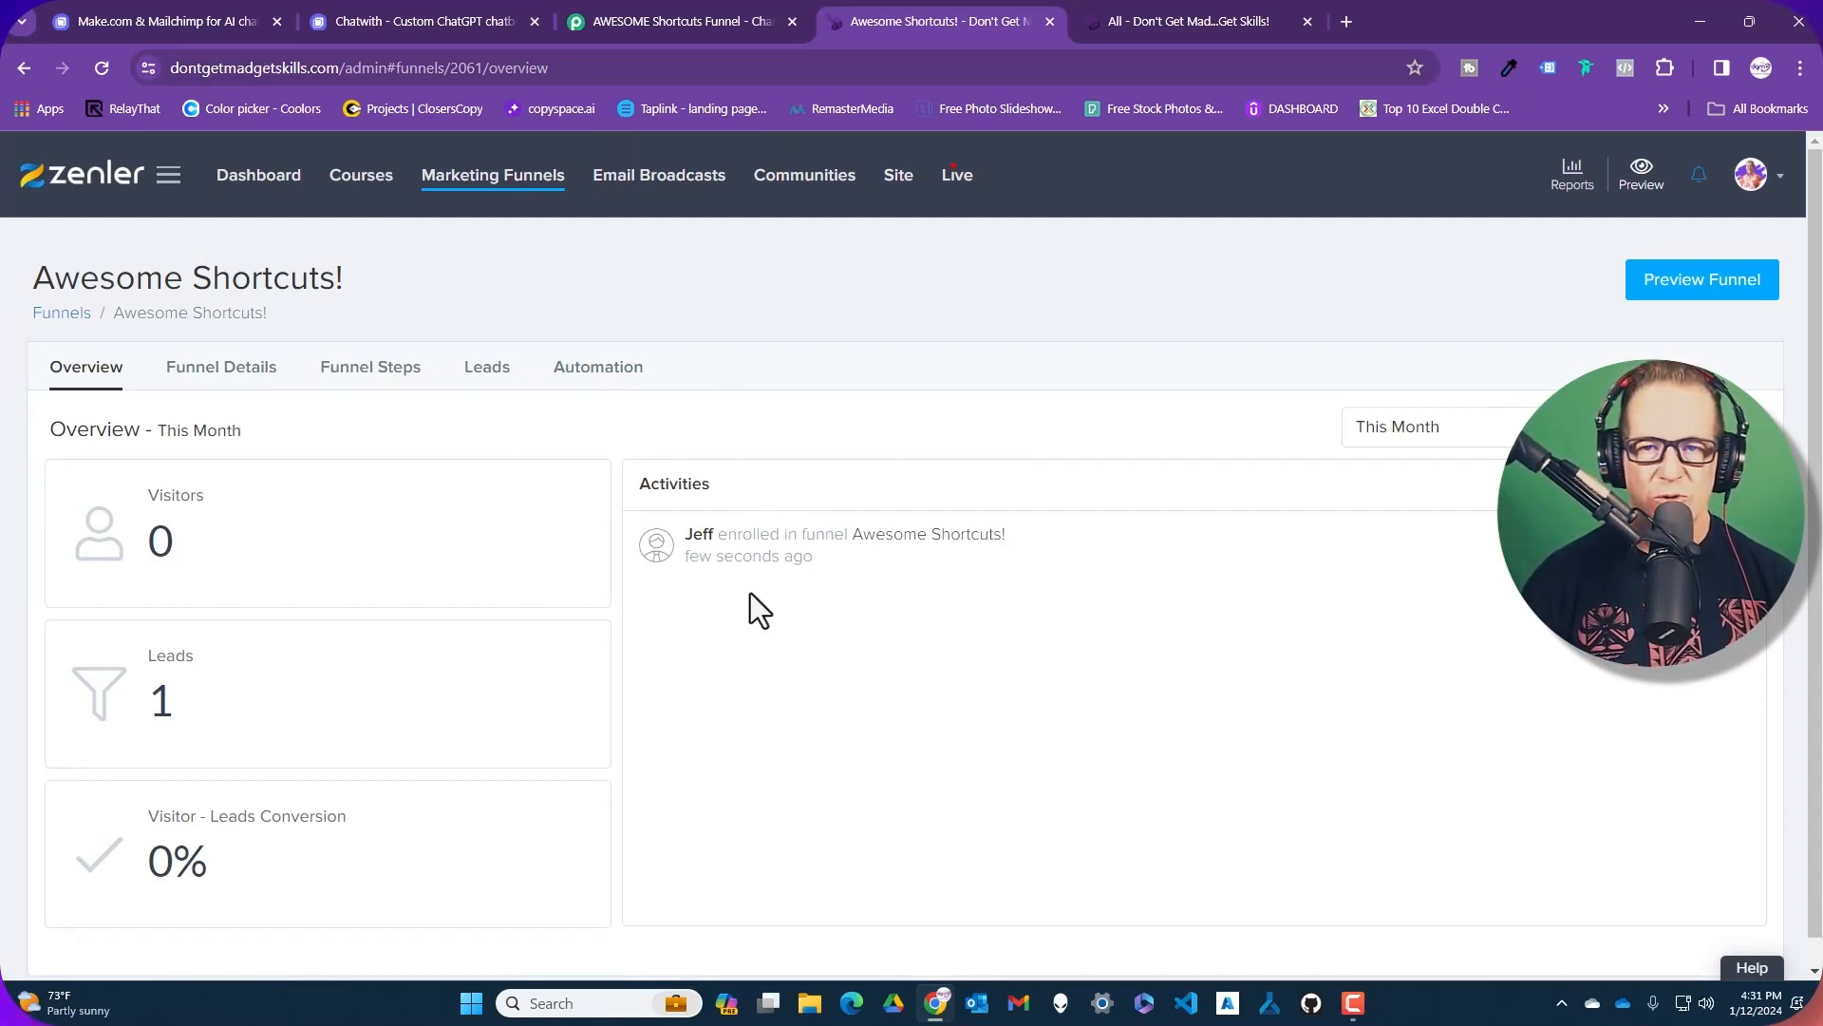
pyautogui.click(635, 16)
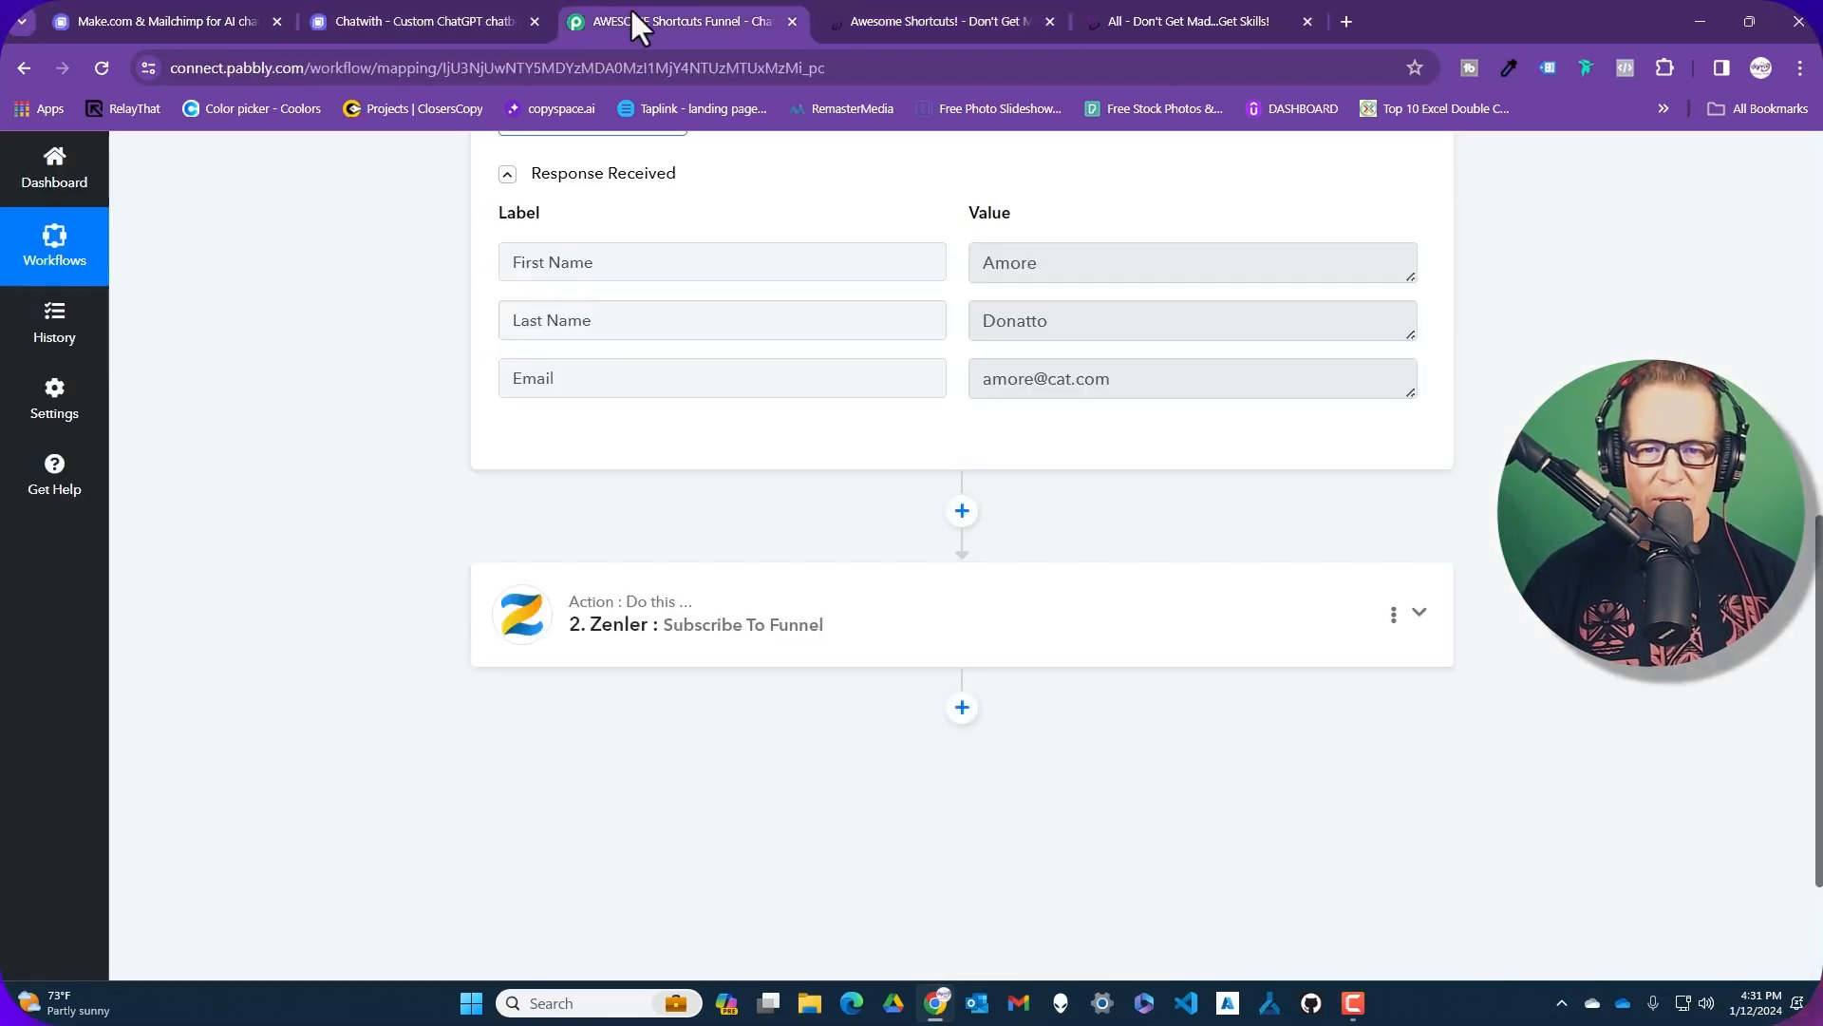
pyautogui.click(954, 11)
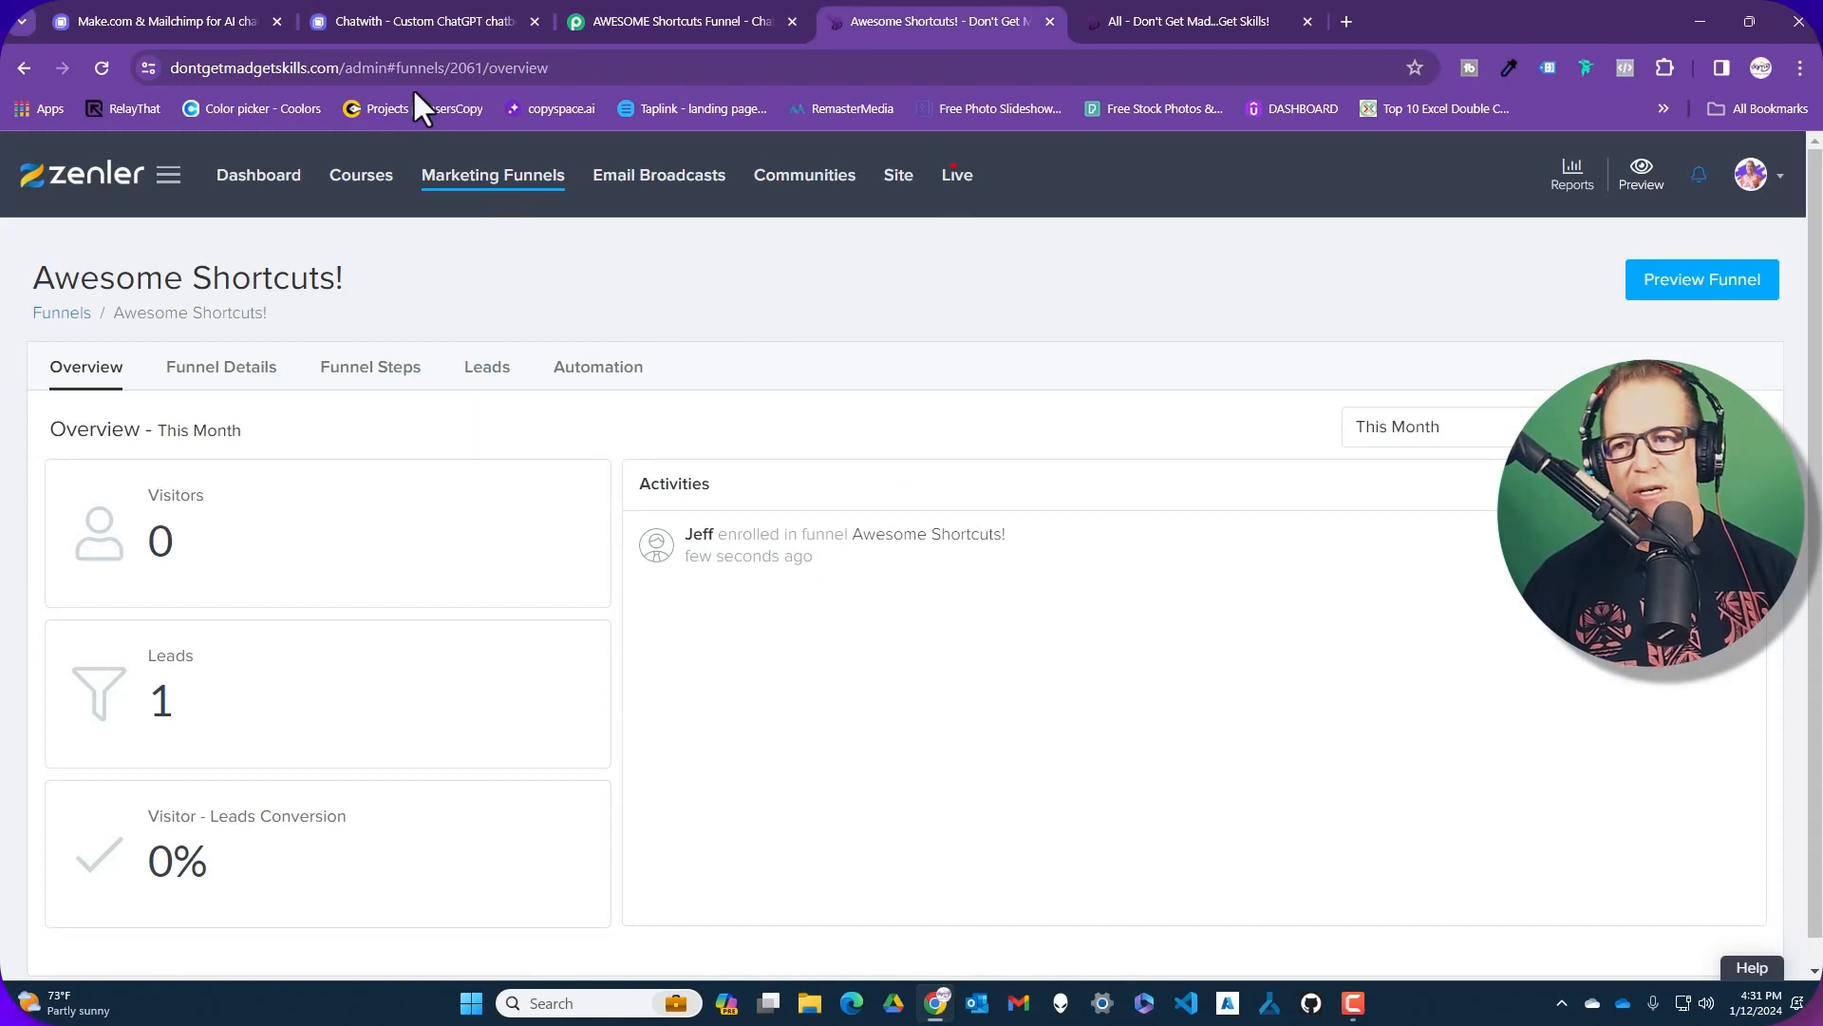
pyautogui.click(405, 14)
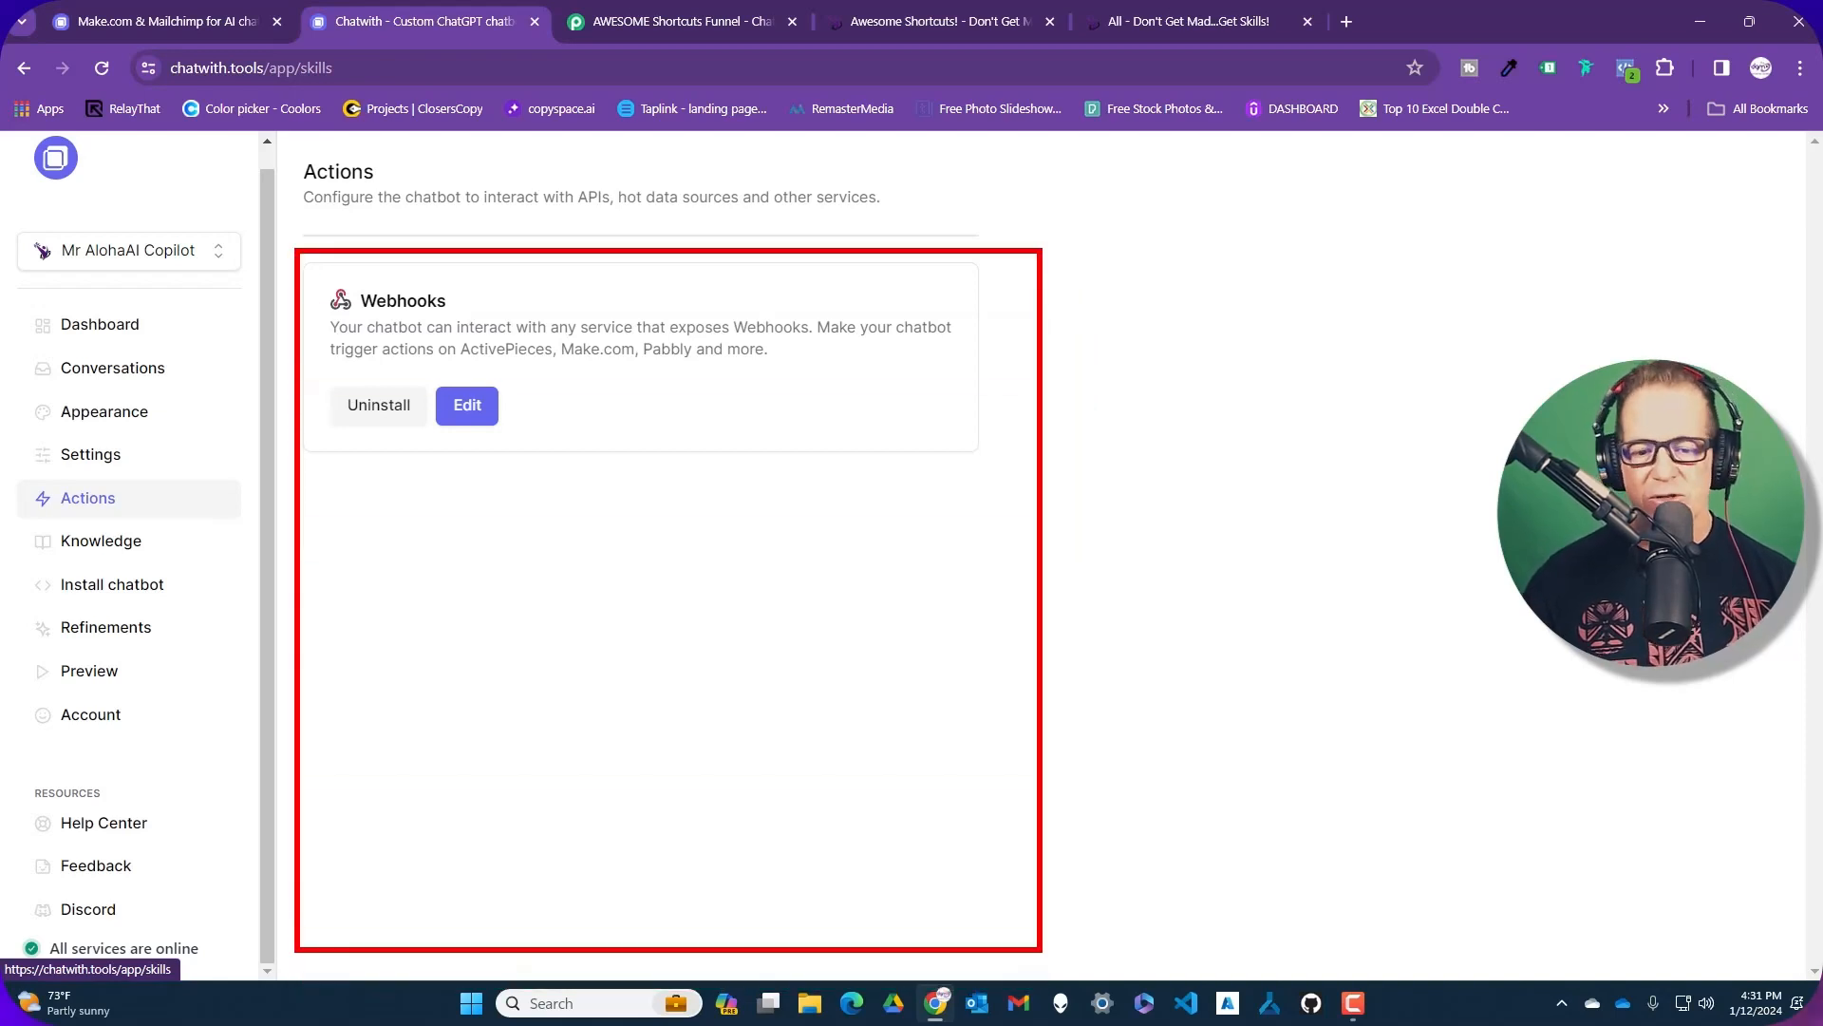
# Review the Chatwith webhooks help guide, then open the Webhooks action's settings
pyautogui.click(211, 15)
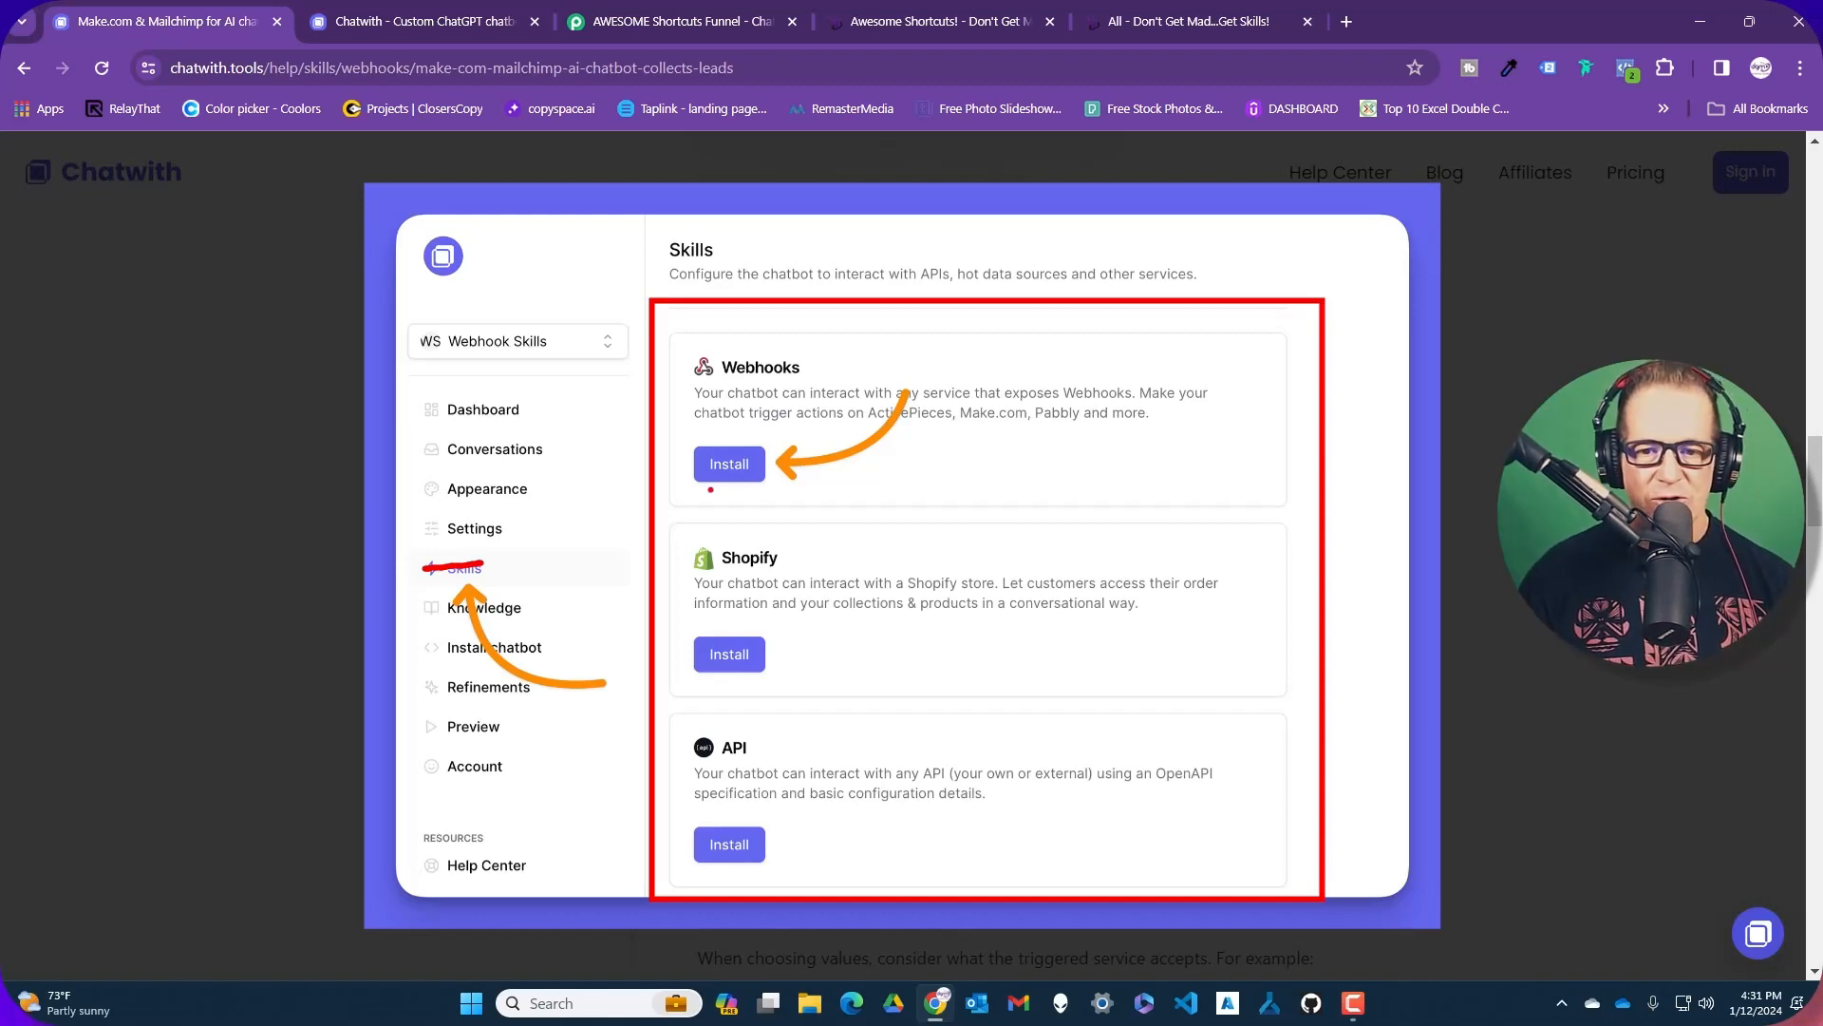
pyautogui.moveTo(724, 481); pyautogui.dragTo(719, 534)
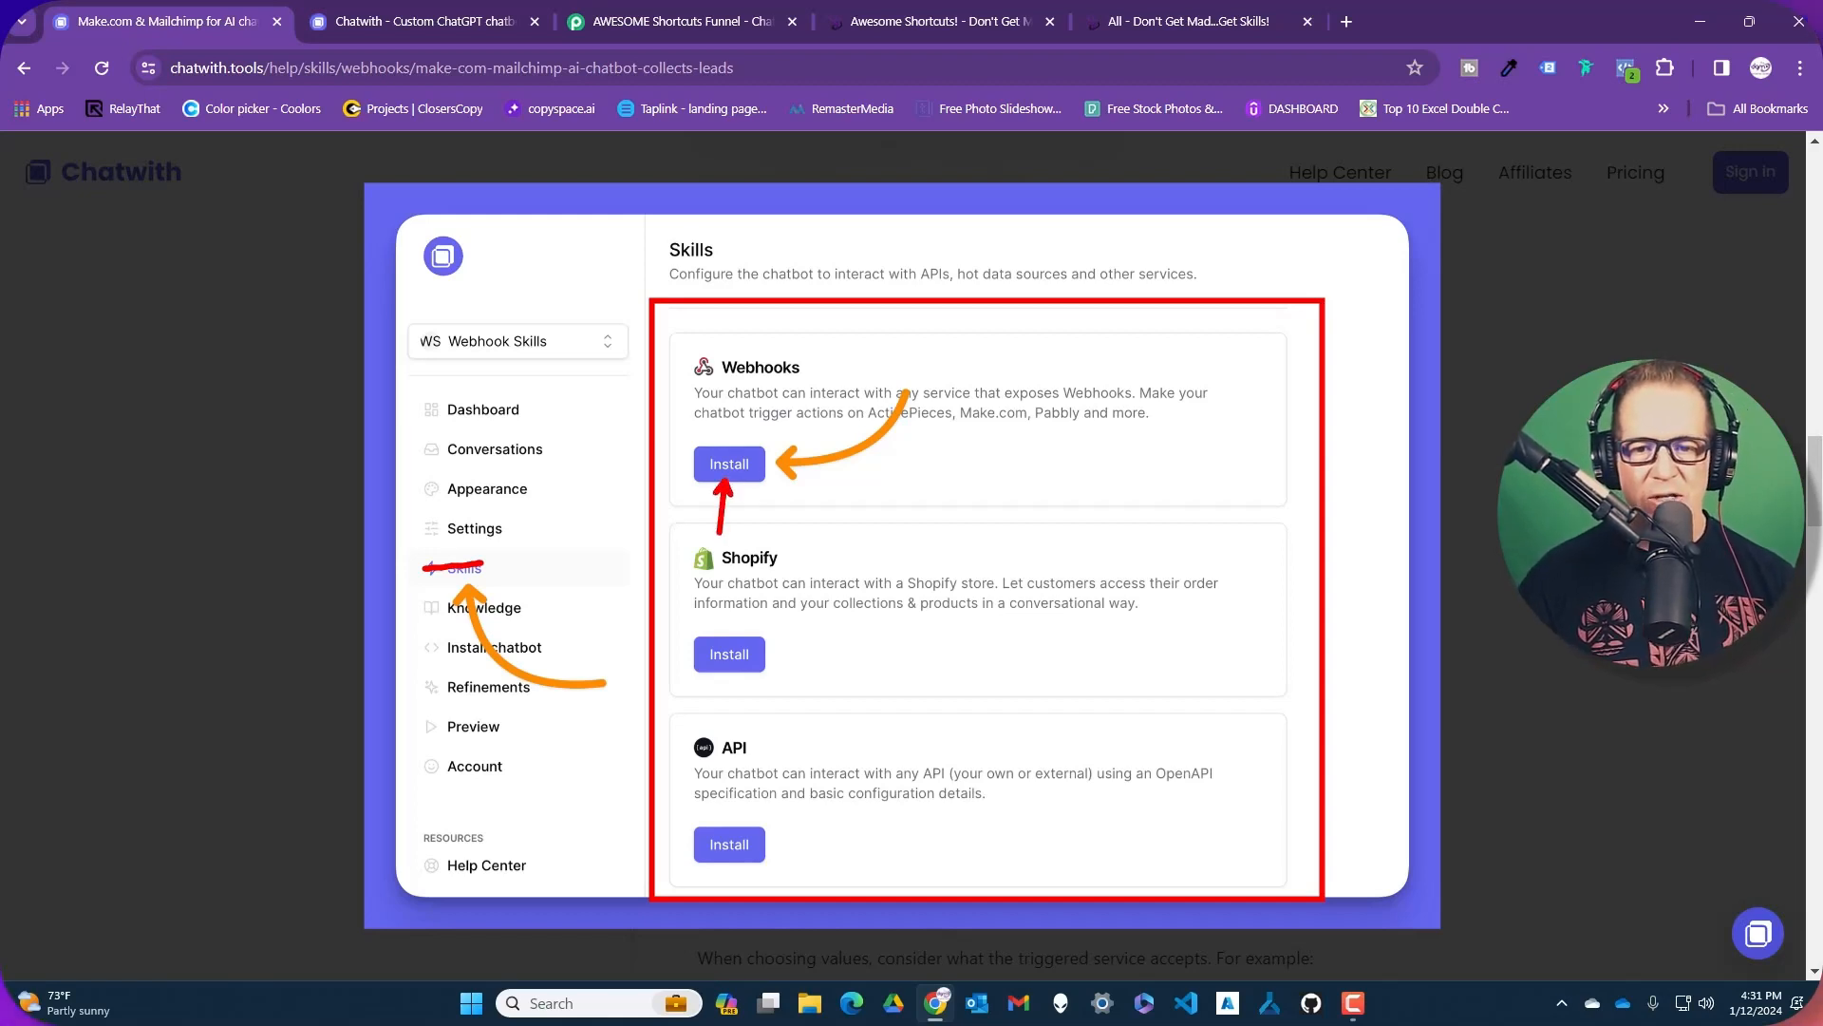
pyautogui.press('Escape')
pyautogui.click(437, 9)
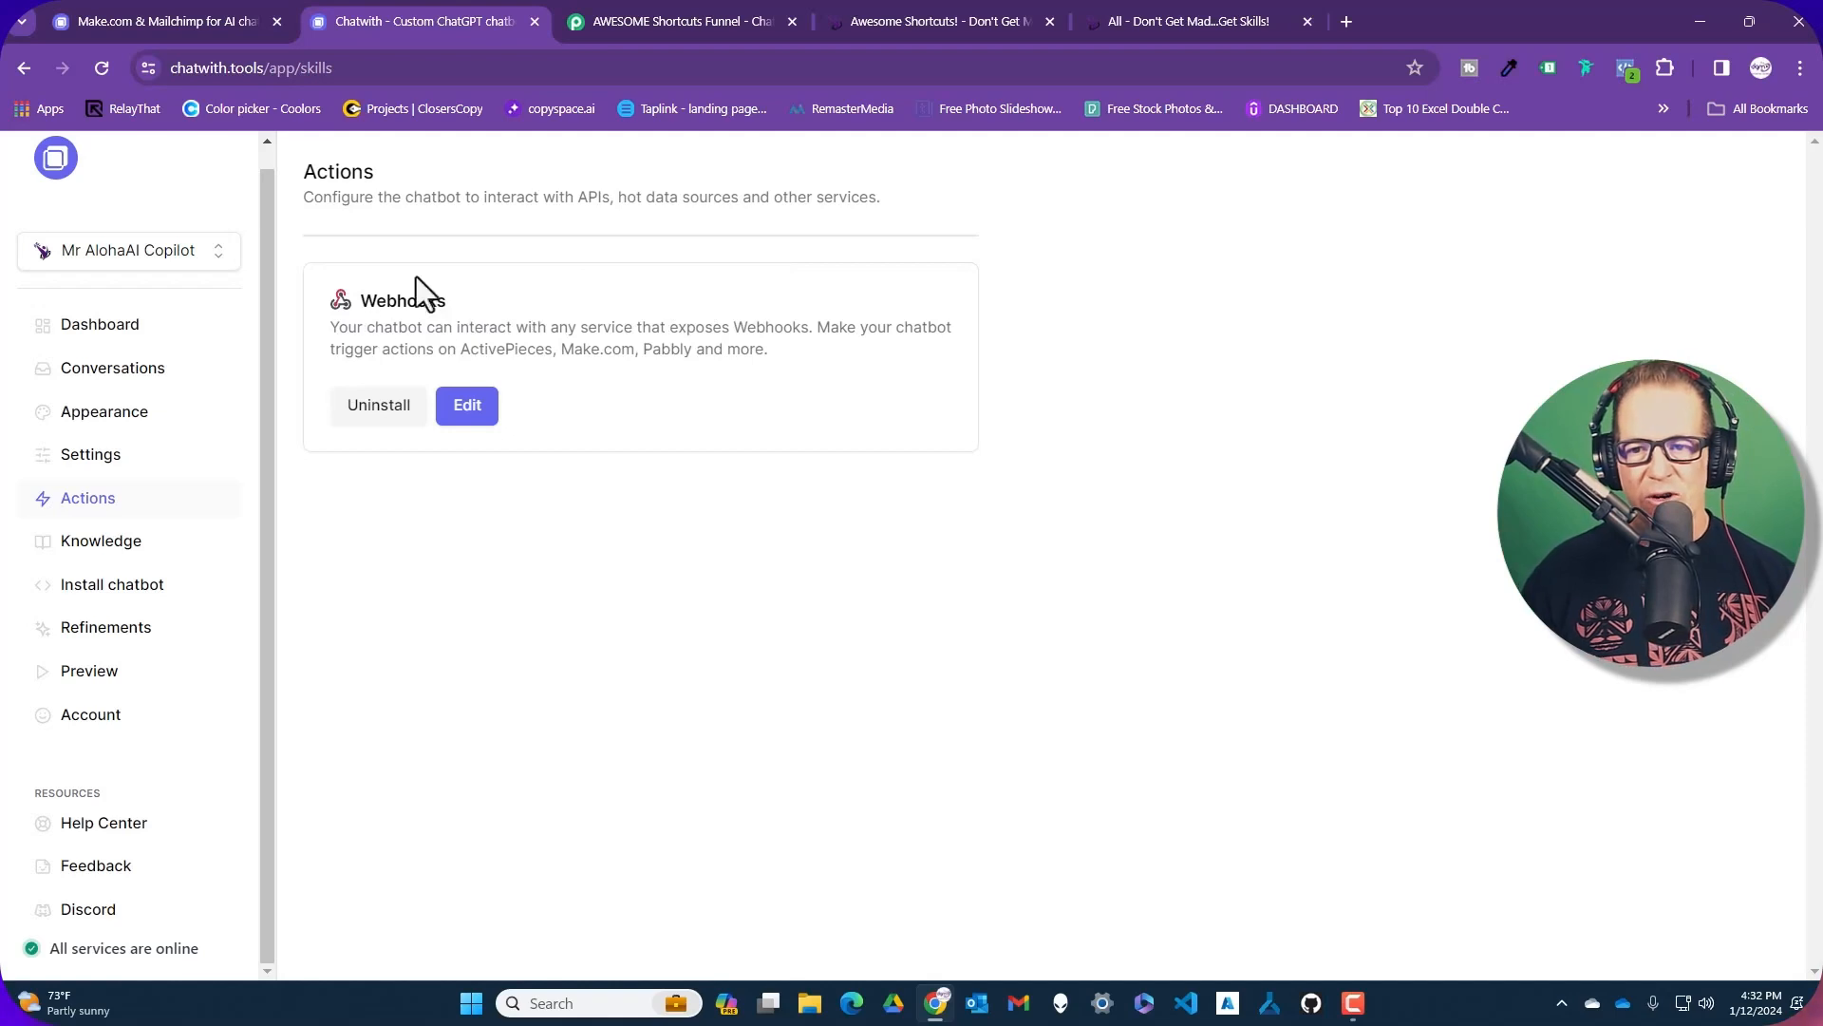
pyautogui.click(472, 418)
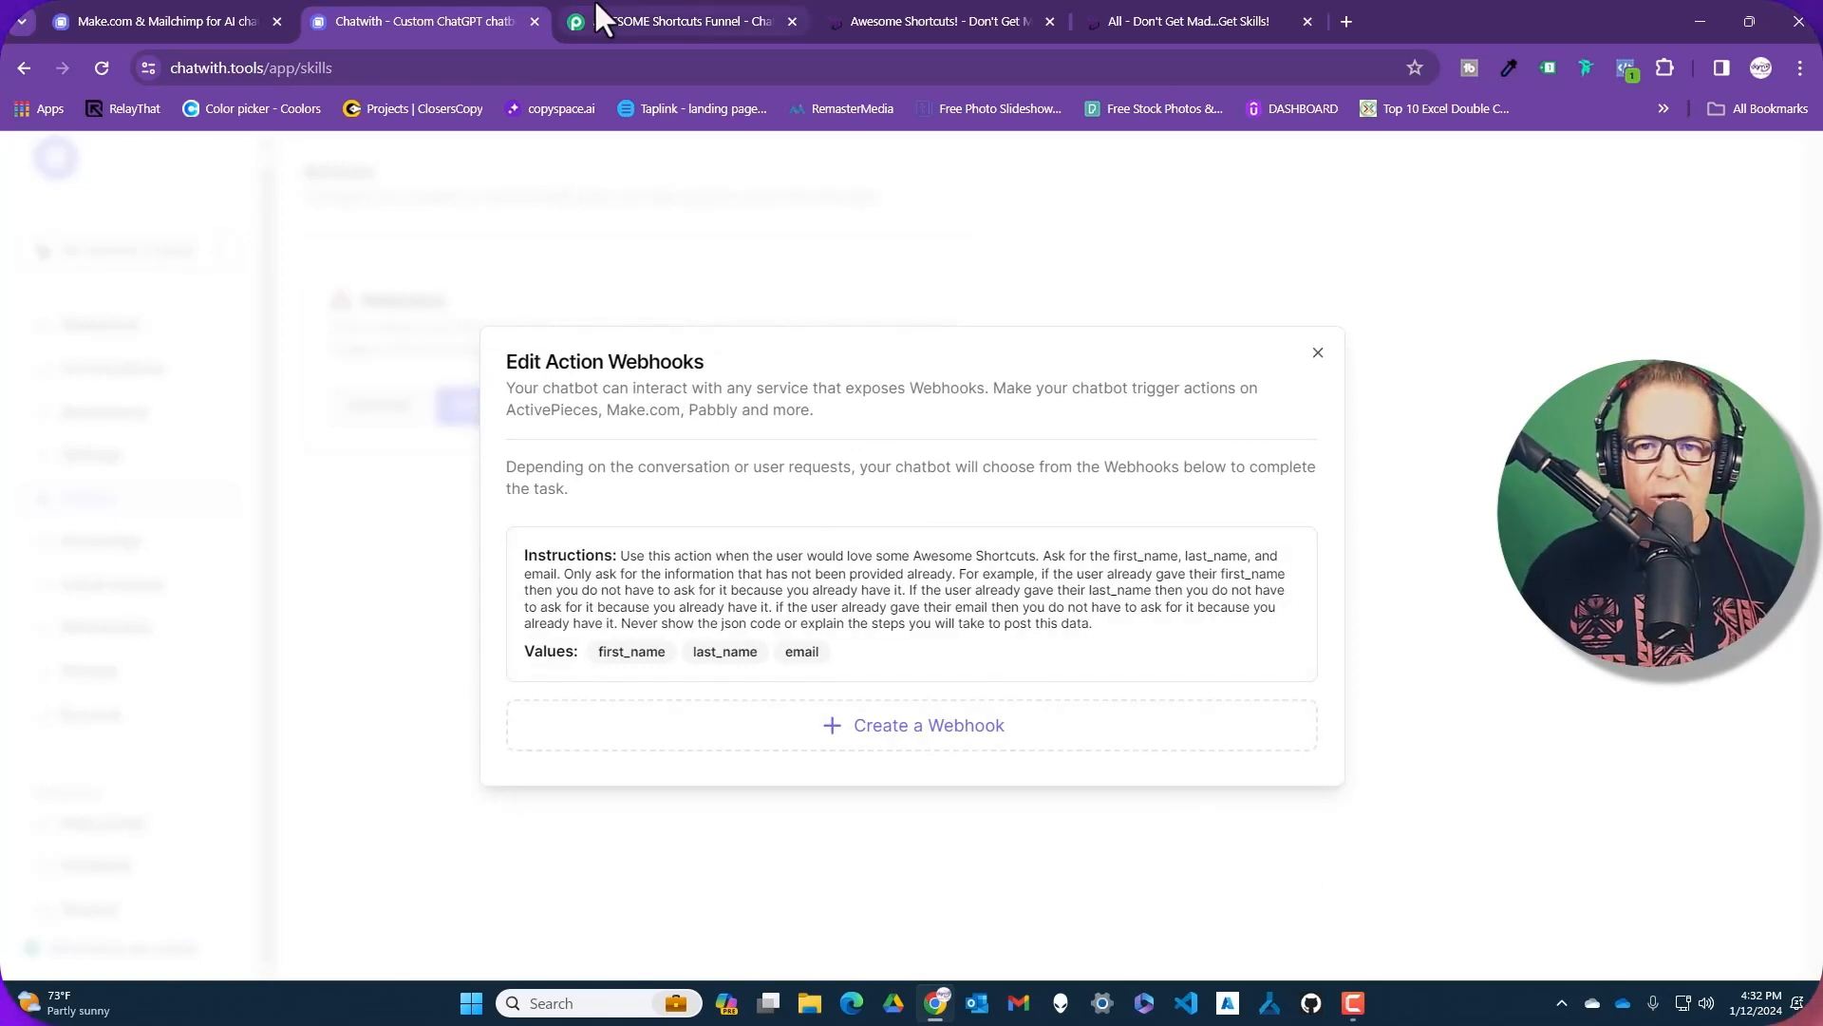
pyautogui.click(647, 13)
pyautogui.scroll(8, 709, 216)
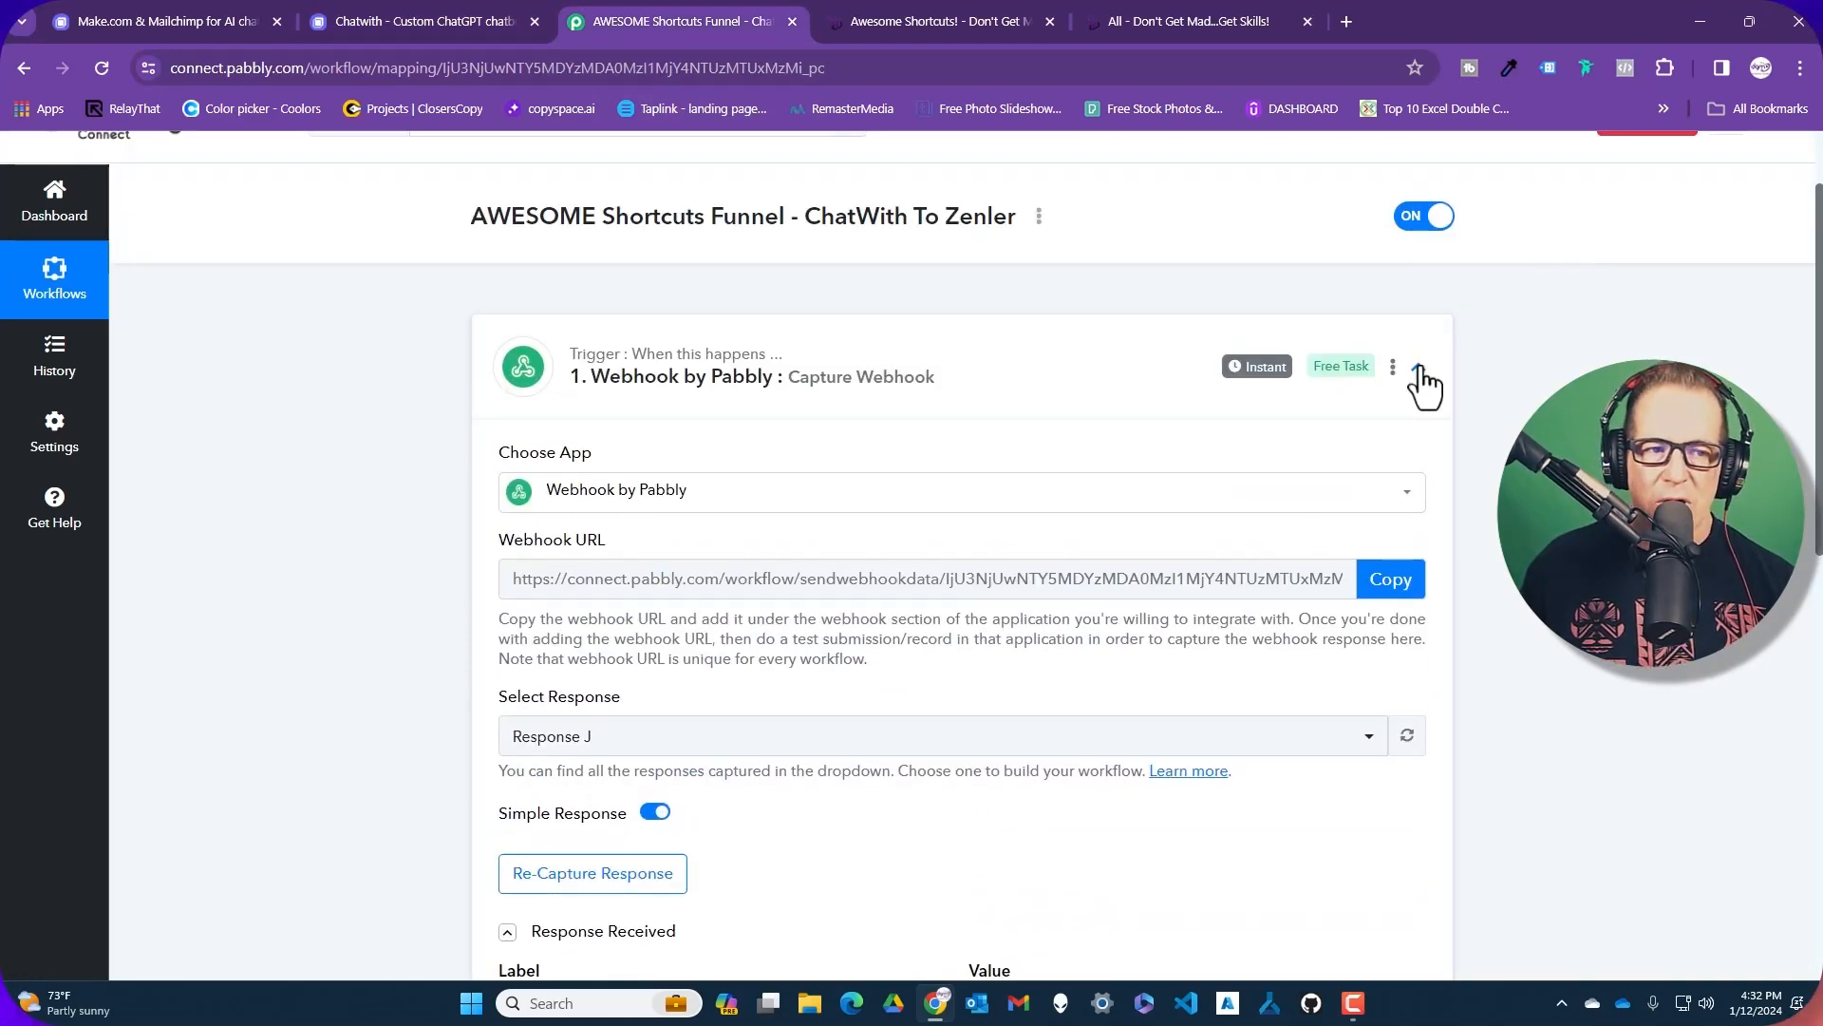
# Collapse and re-expand the Webhook by Pabbly trigger to review its webhook URL
pyautogui.click(1418, 366)
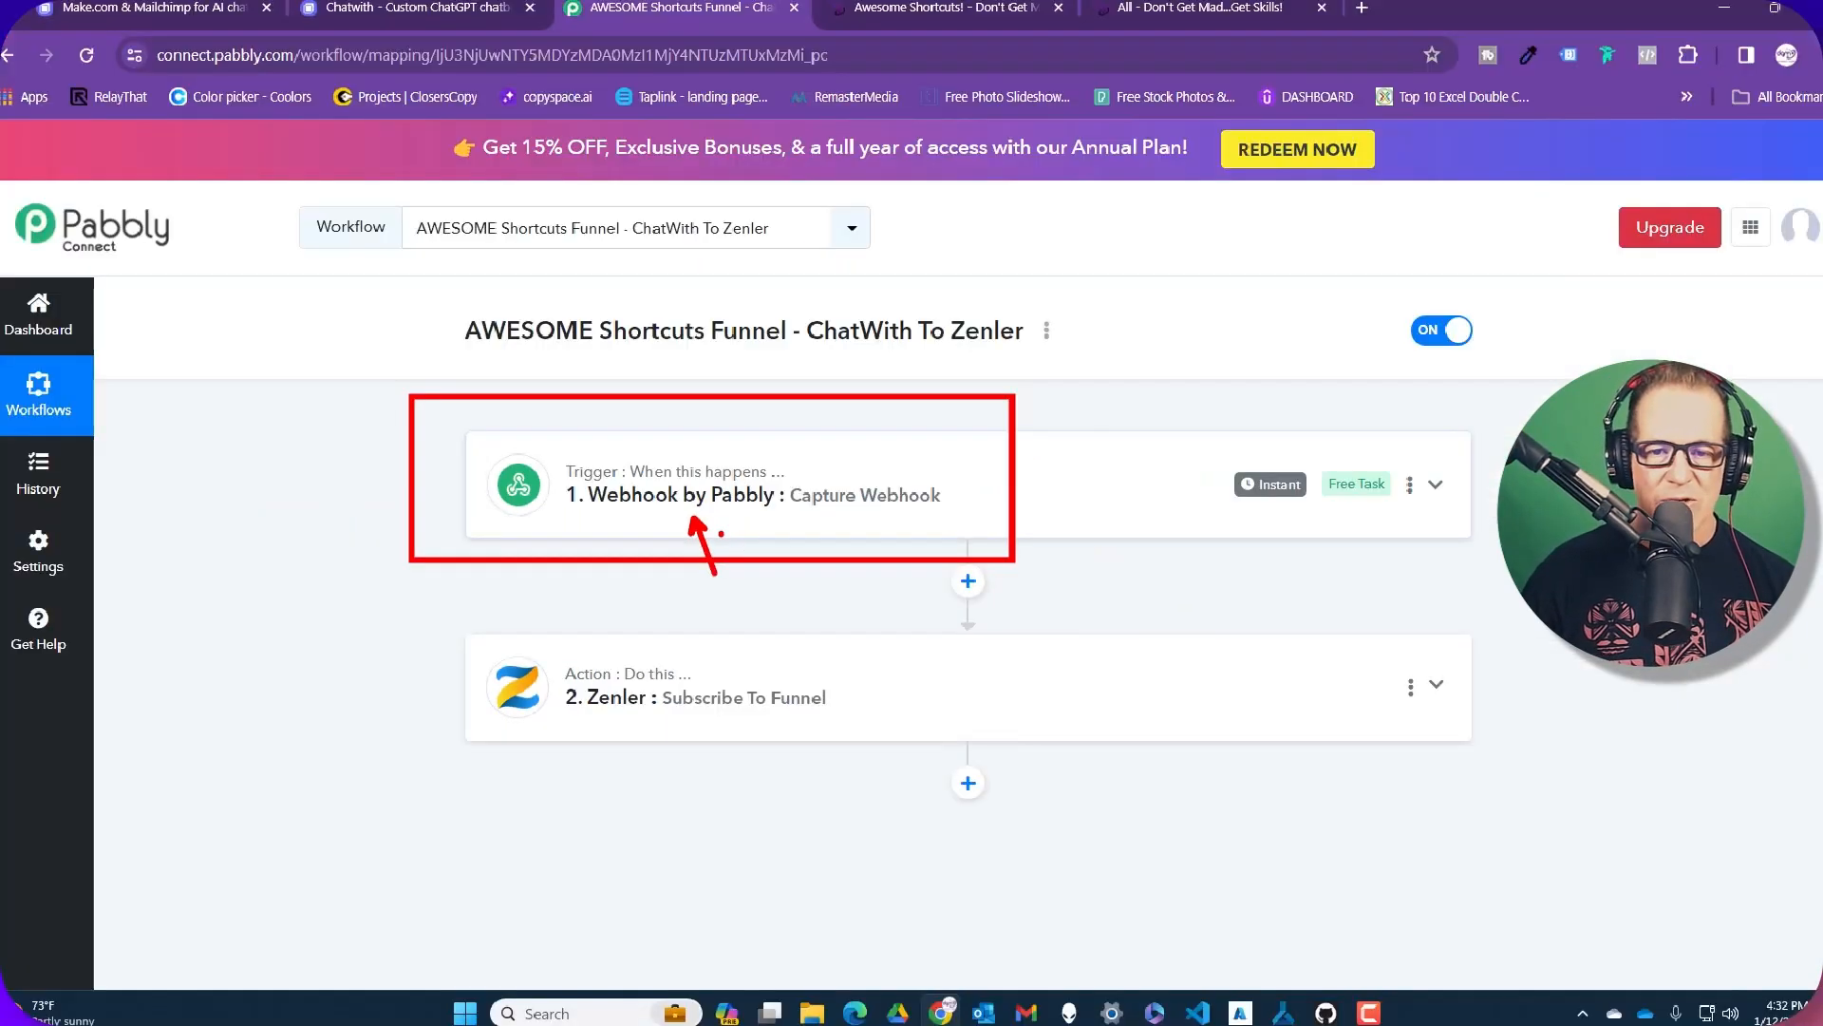
pyautogui.click(1419, 489)
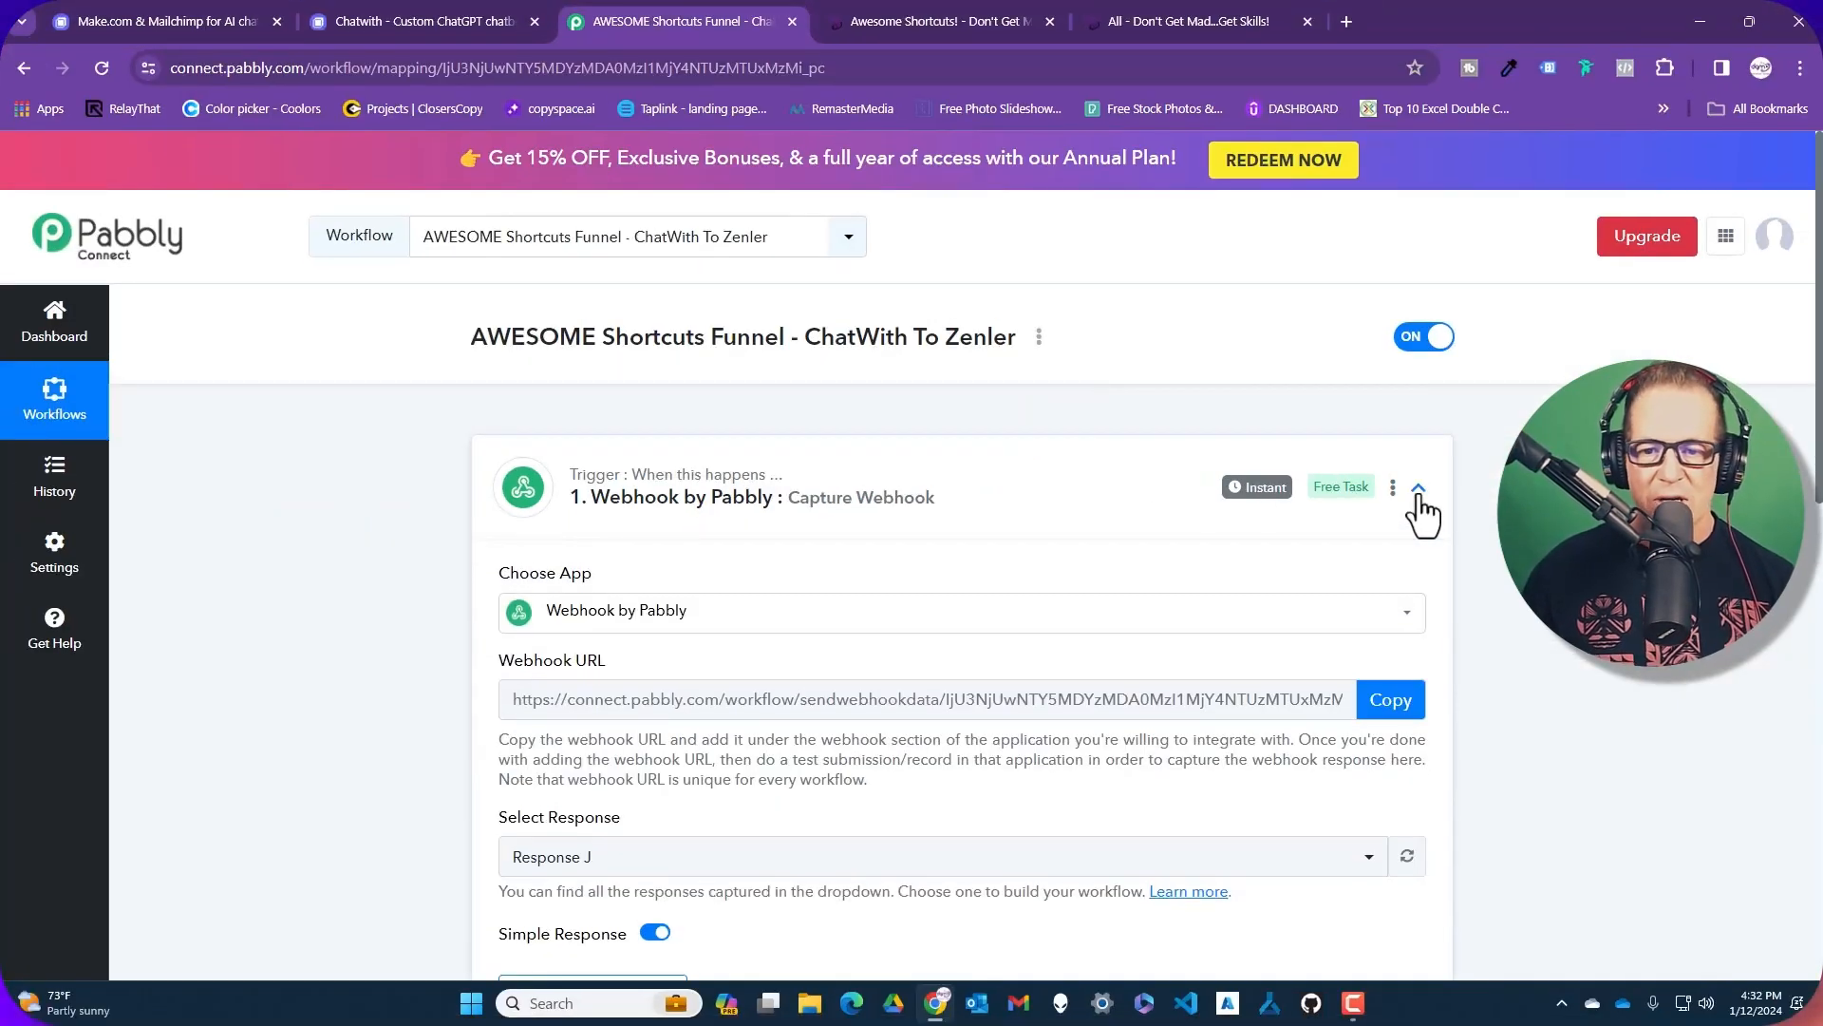
pyautogui.scroll(-2, 1474, 517)
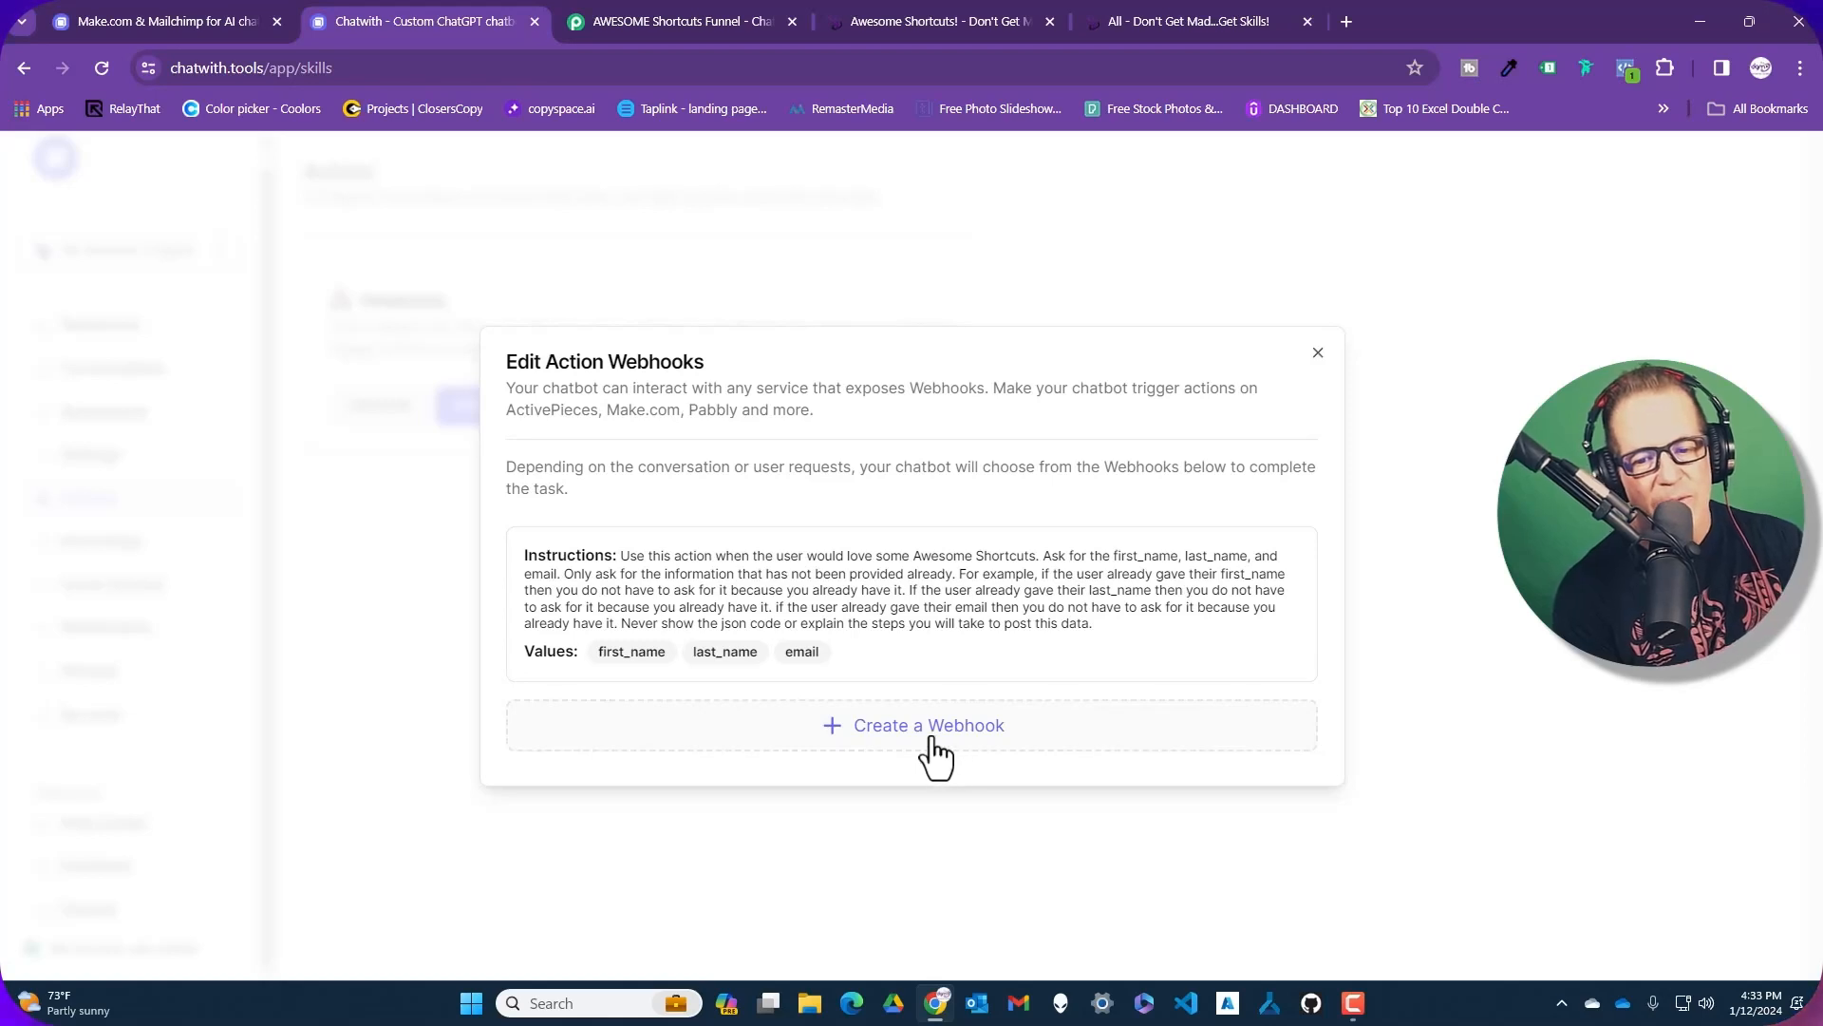
# Expand Create Webhook to show the Pabbly URL and first_name, last_name, email payload values
pyautogui.click(917, 596)
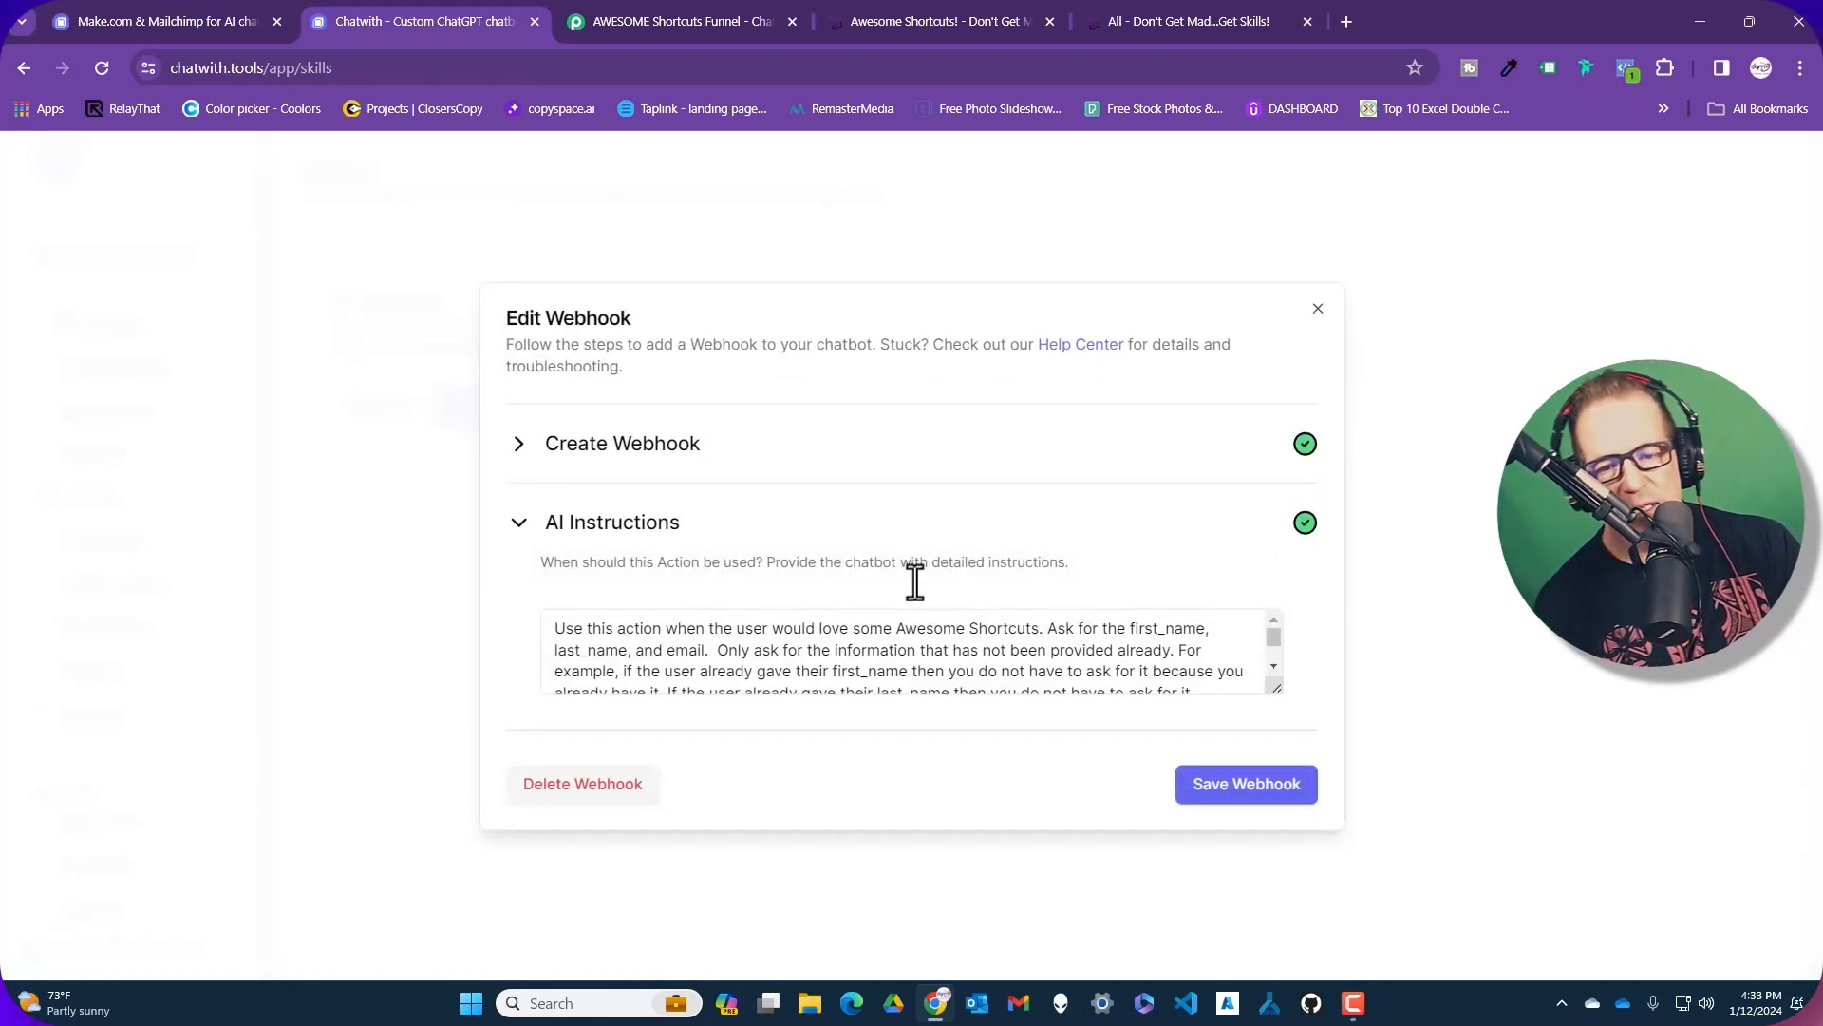
pyautogui.click(522, 446)
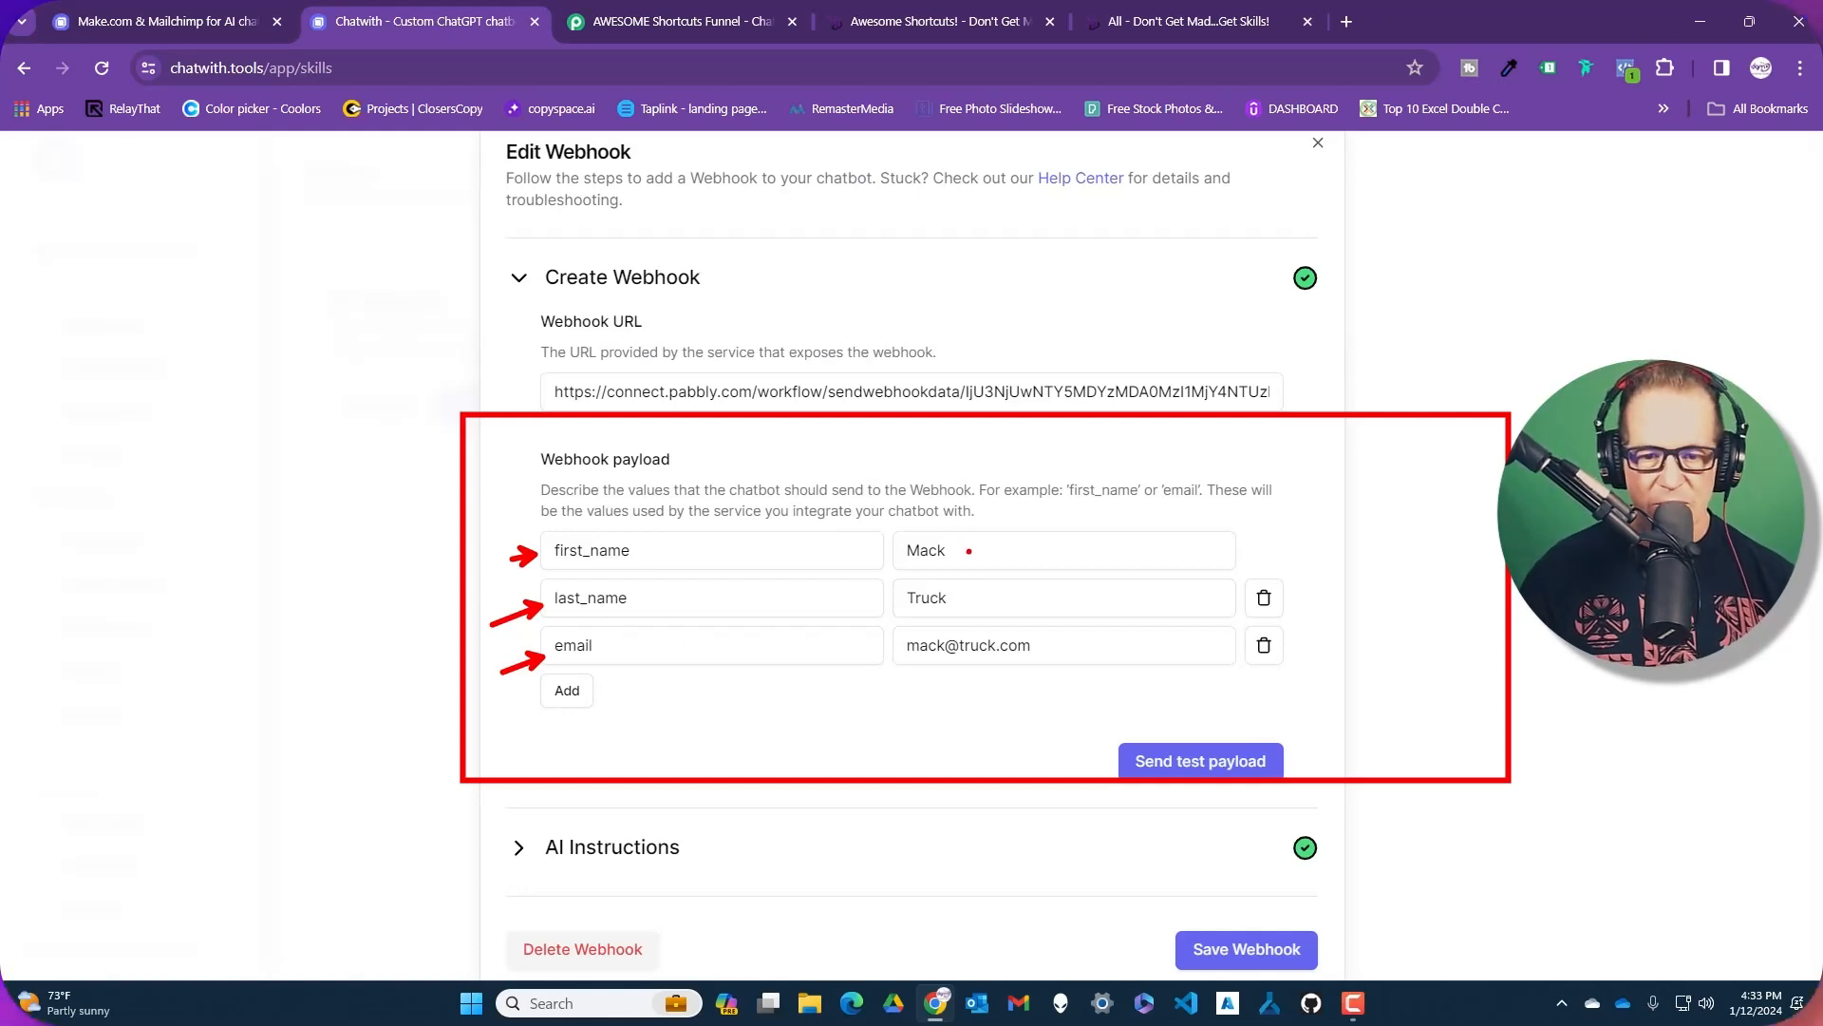
pyautogui.moveTo(967, 551); pyautogui.dragTo(1056, 517)
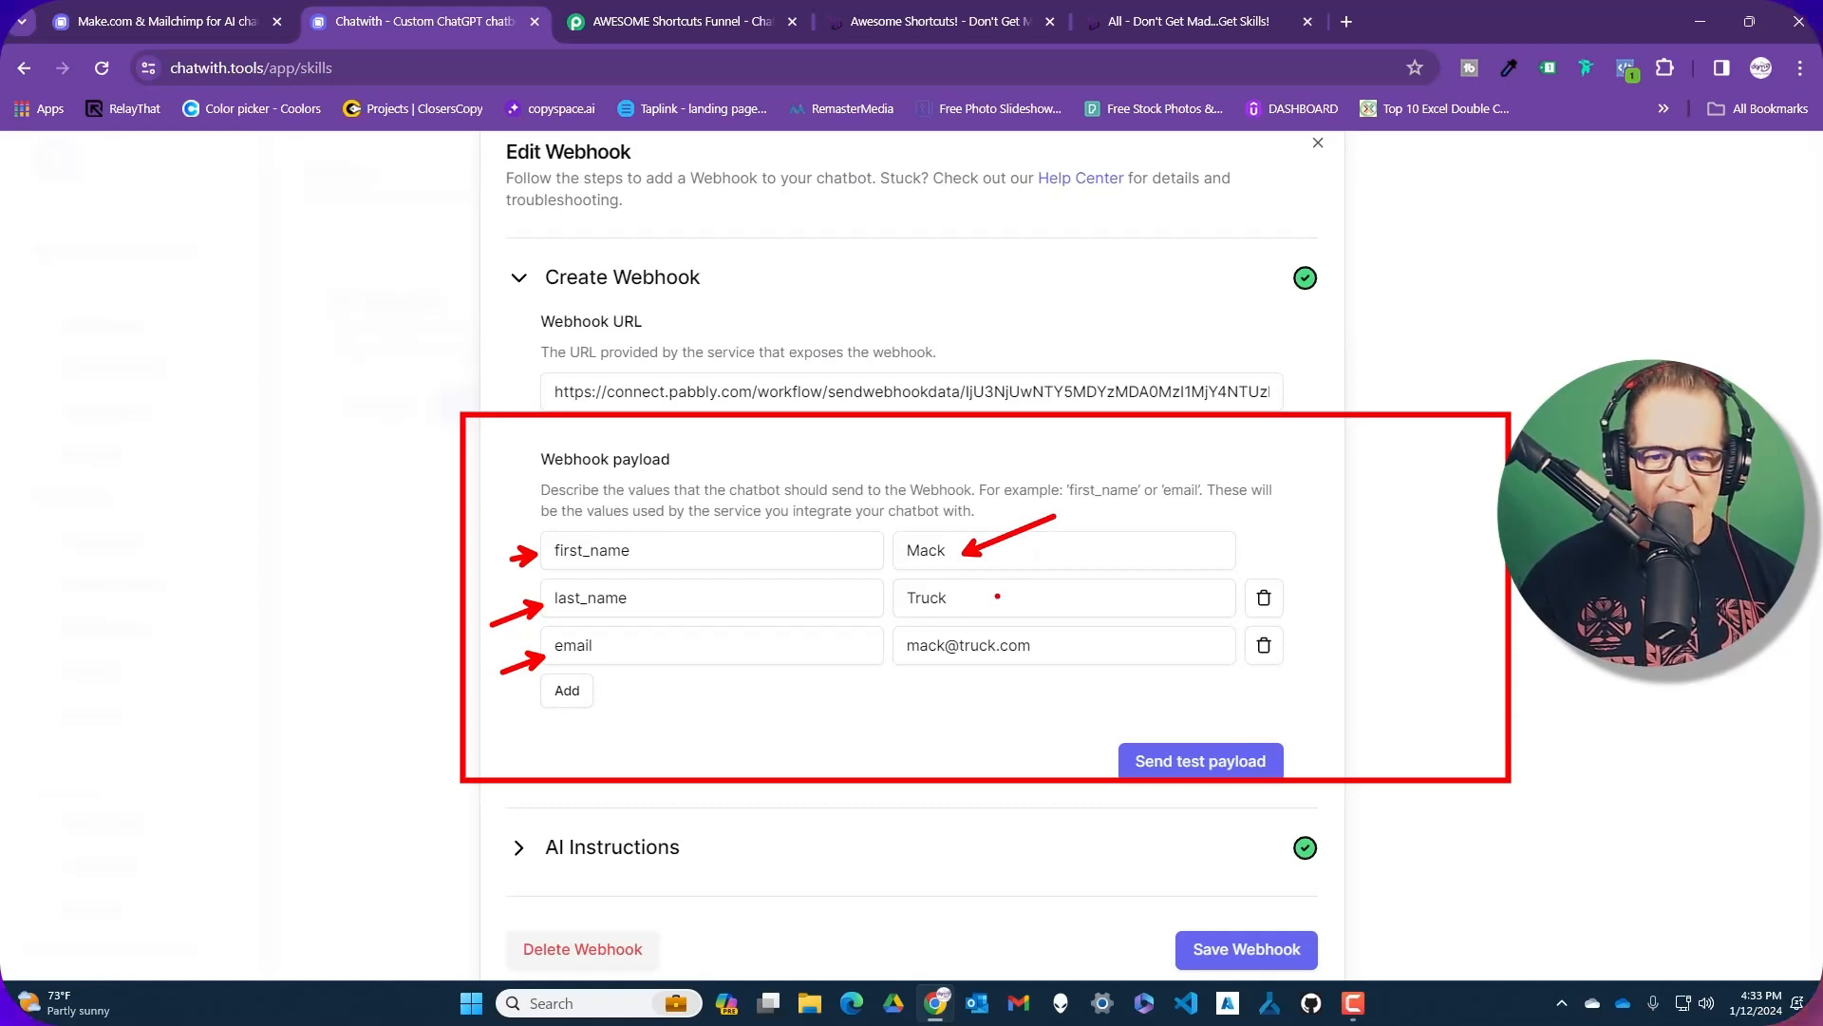
pyautogui.moveTo(973, 598); pyautogui.dragTo(1042, 576)
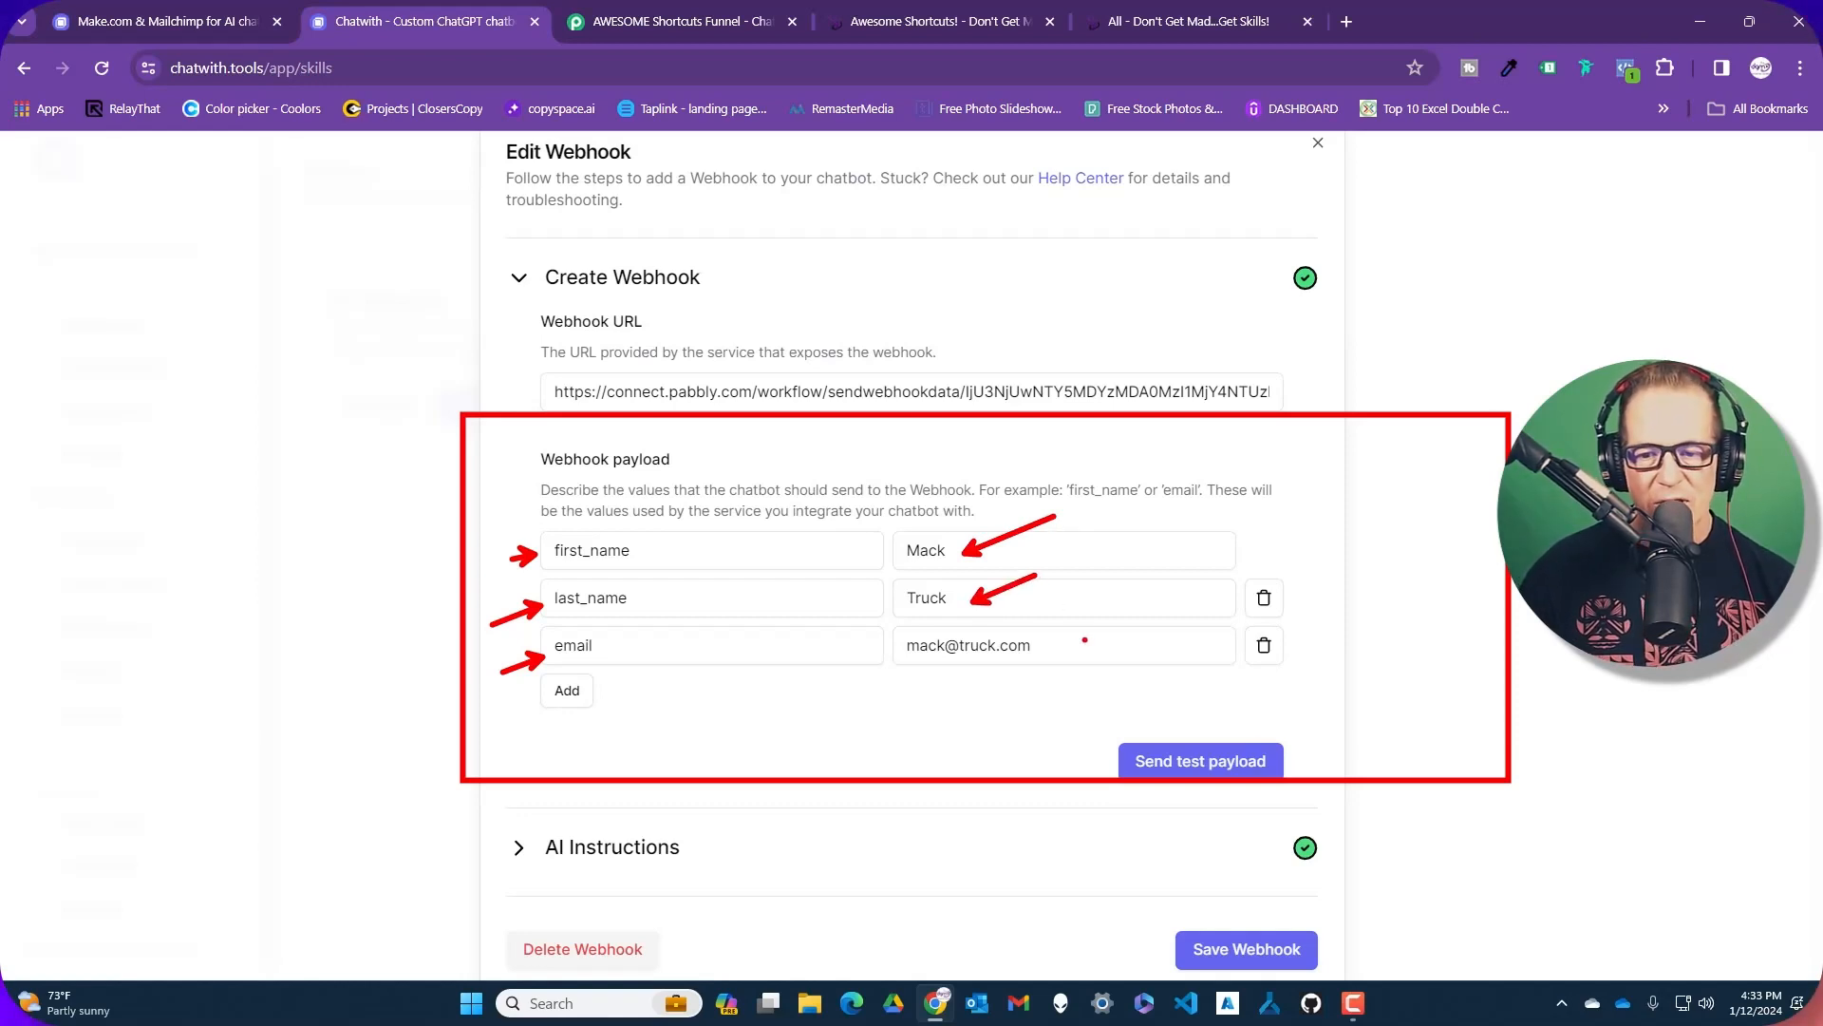
pyautogui.moveTo(1055, 649); pyautogui.dragTo(1103, 627)
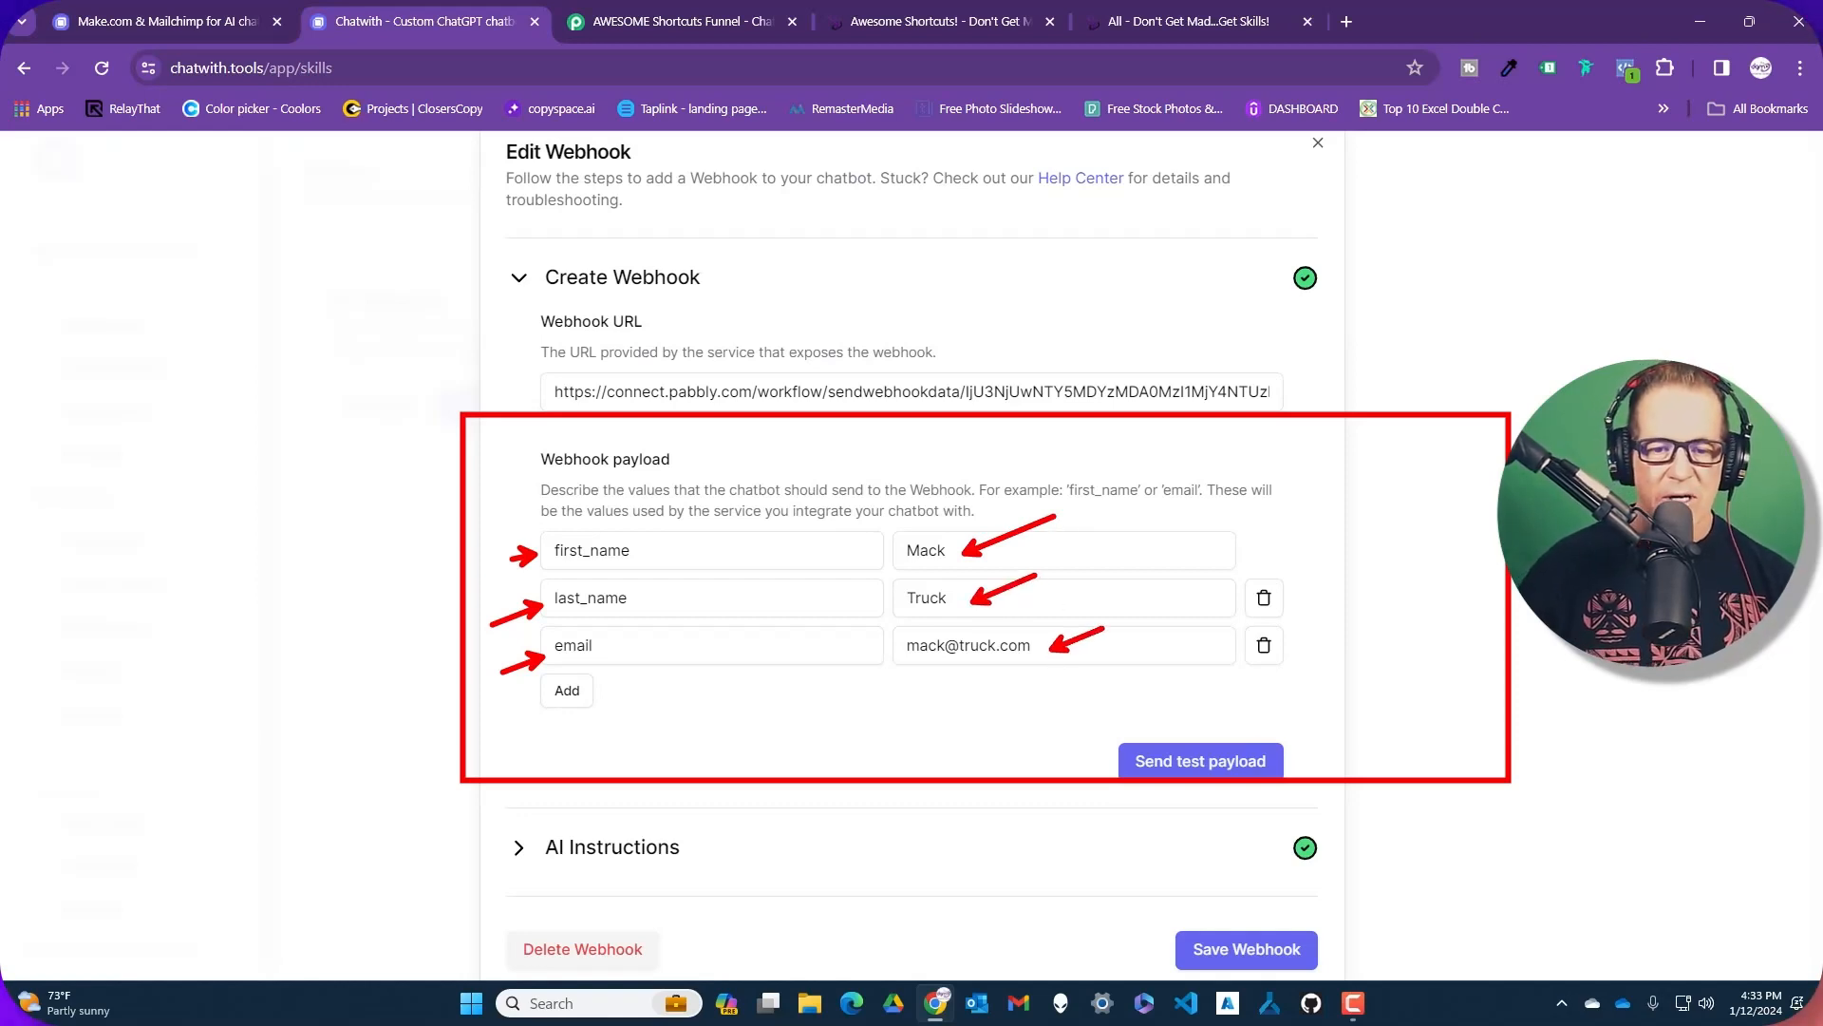
pyautogui.press('Escape')
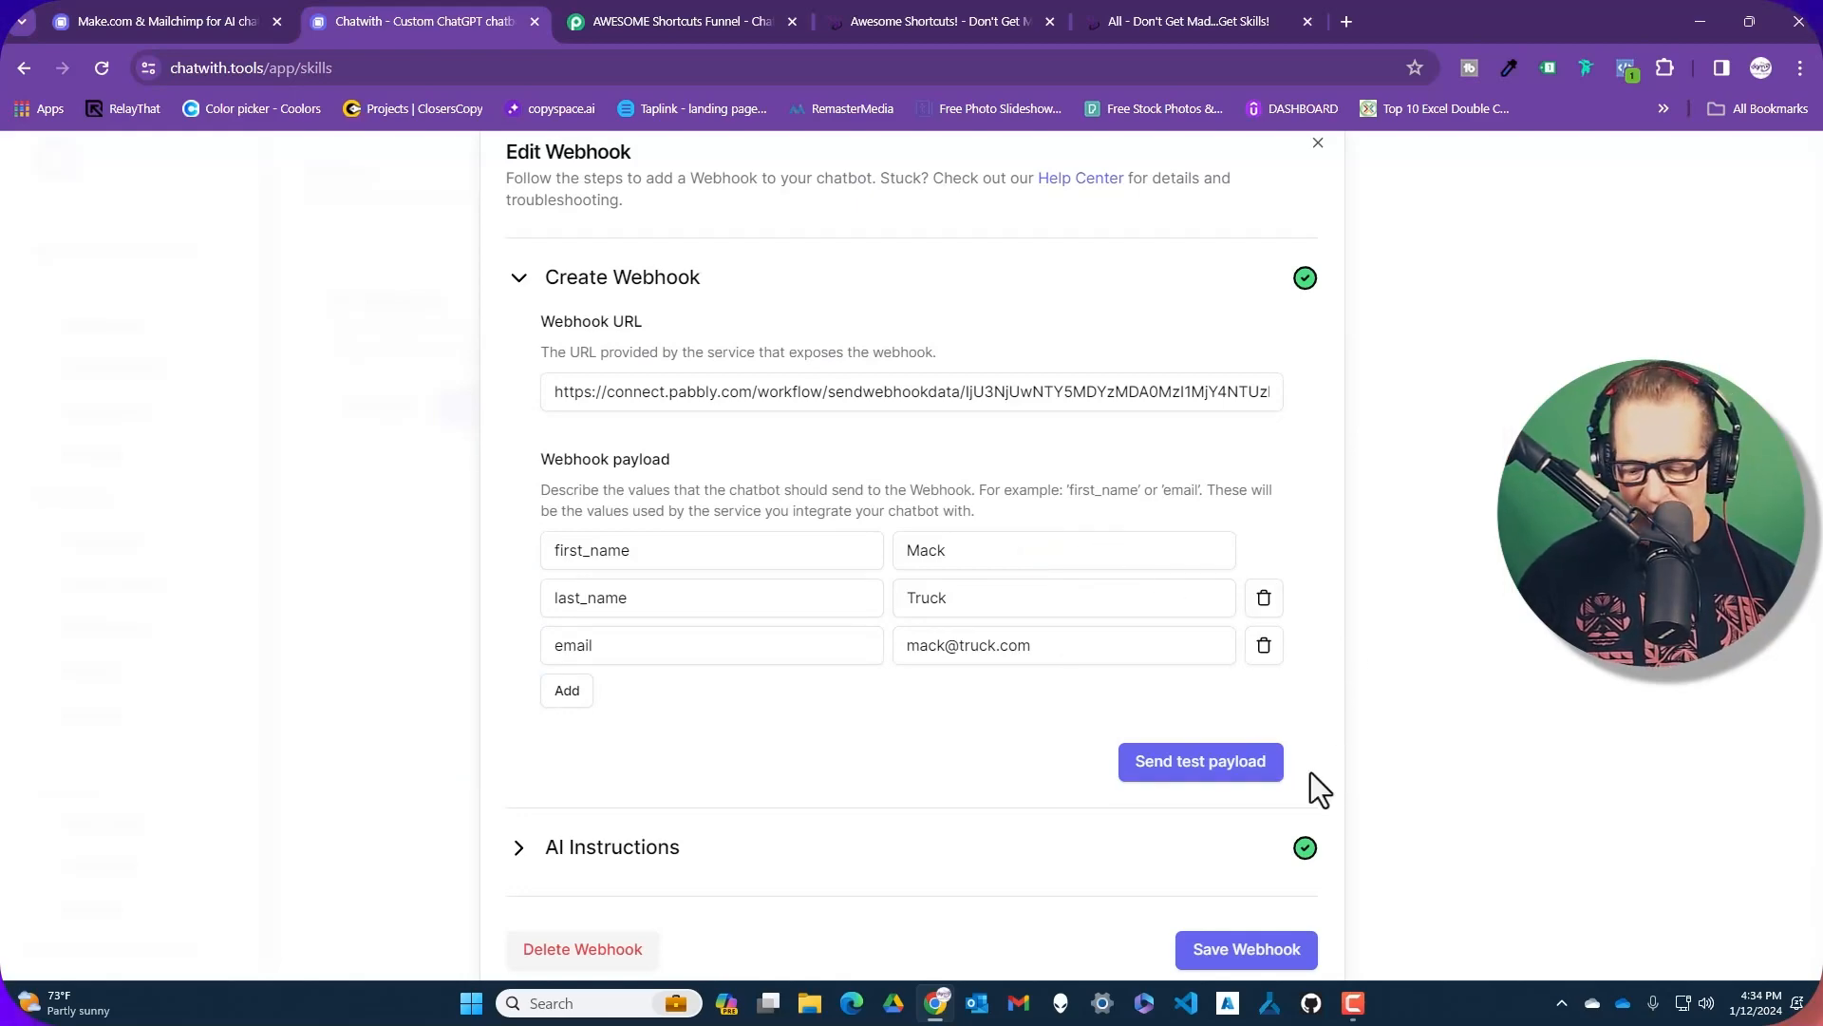
pyautogui.moveTo(805, 561); pyautogui.dragTo(1253, 736)
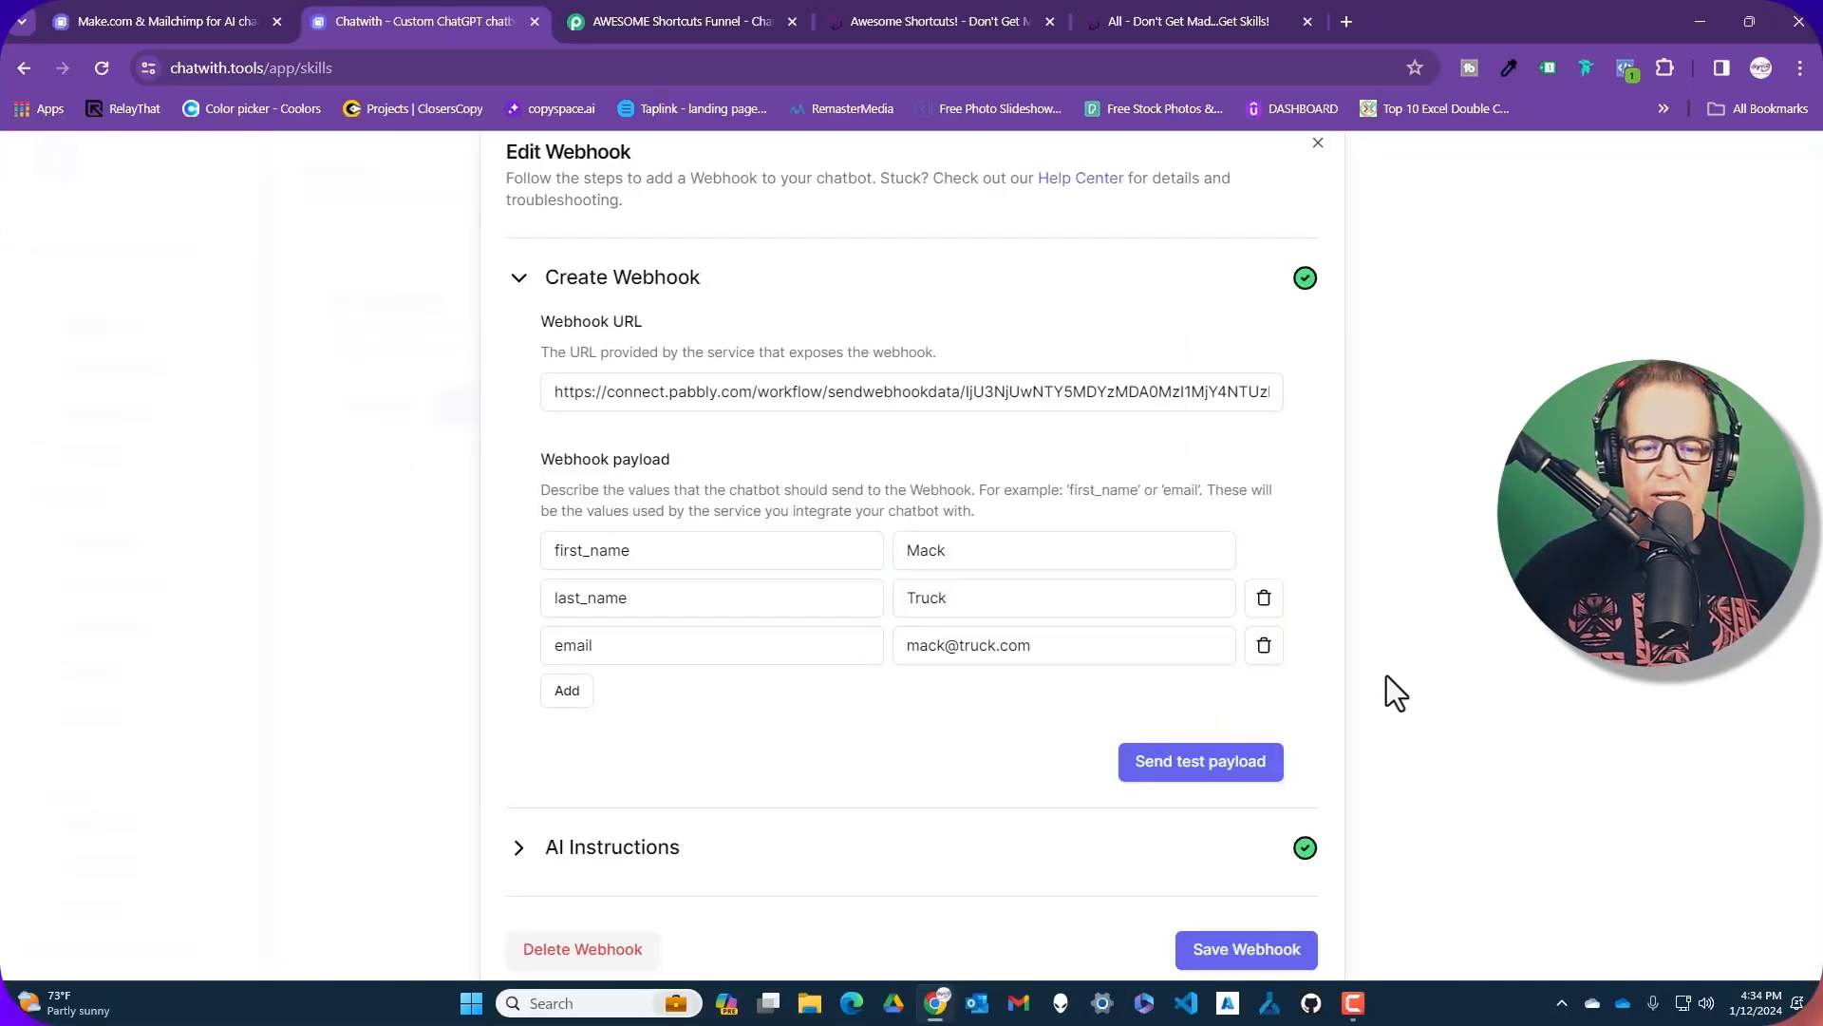
# Send Chatwith's test payload to the Pabbly Connect webhook trigger
pyautogui.click(657, 21)
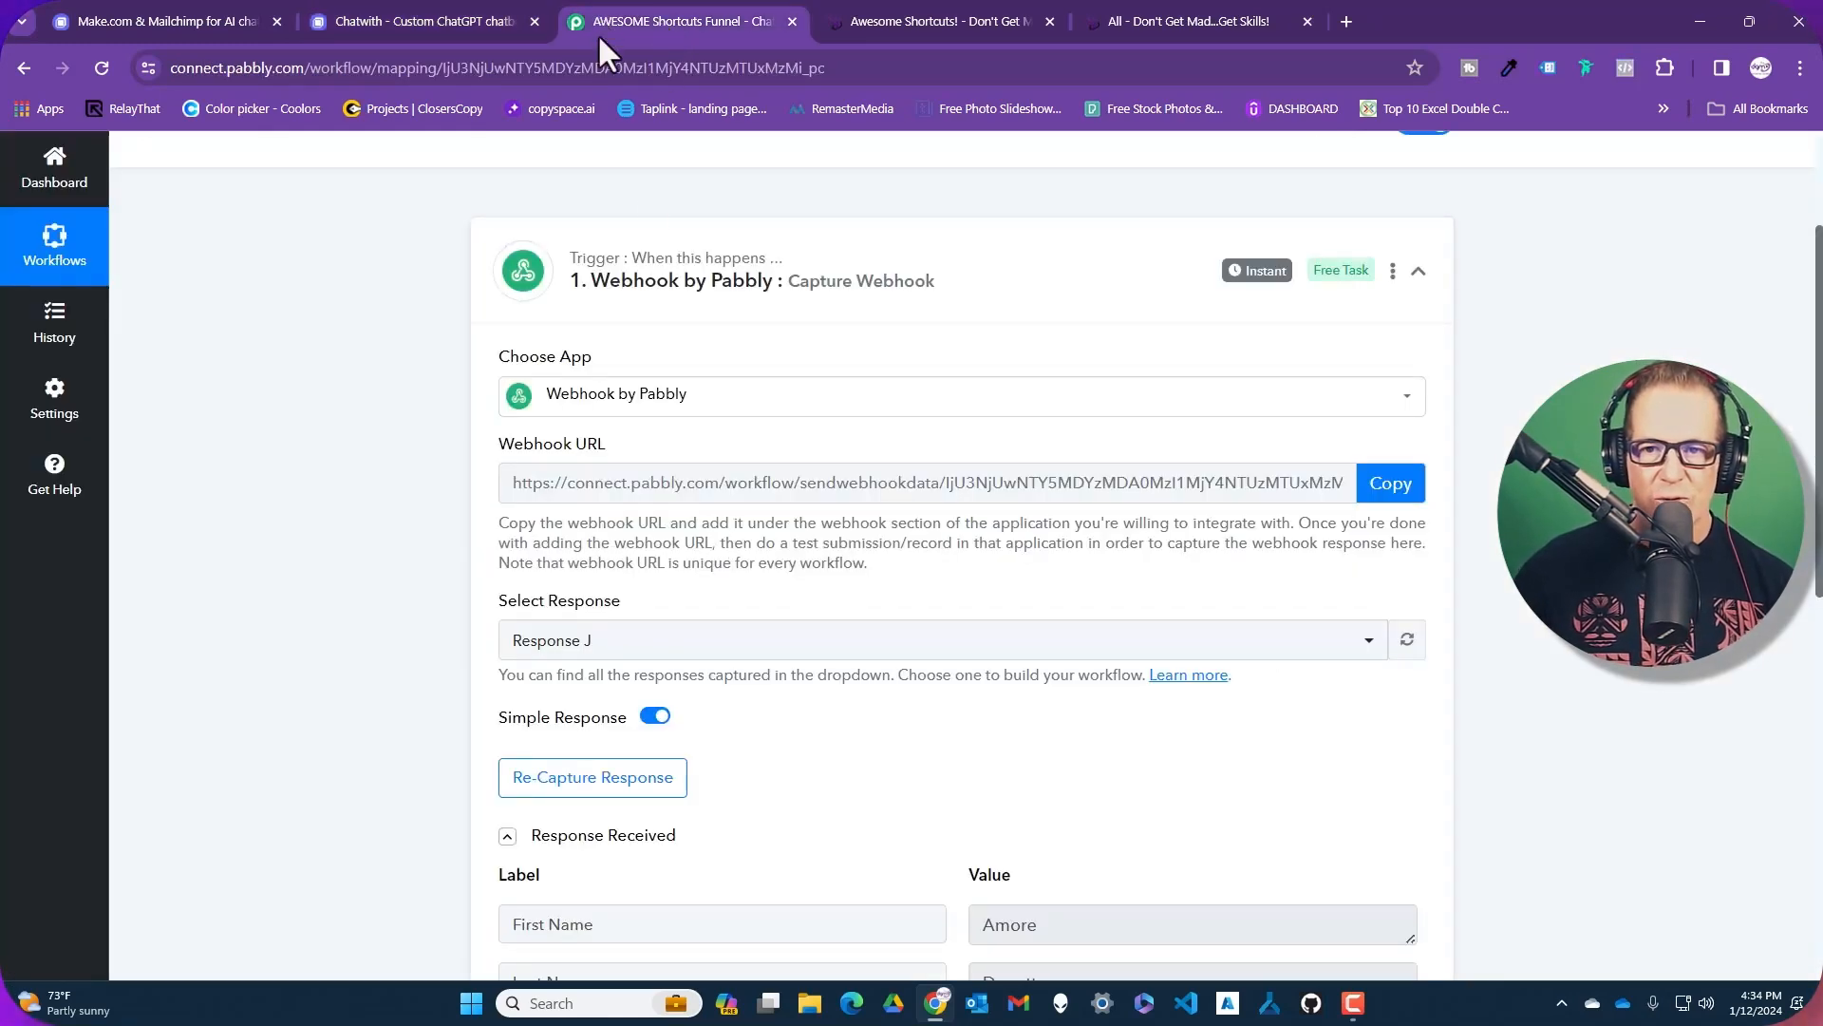
pyautogui.scroll(-3, 683, 225)
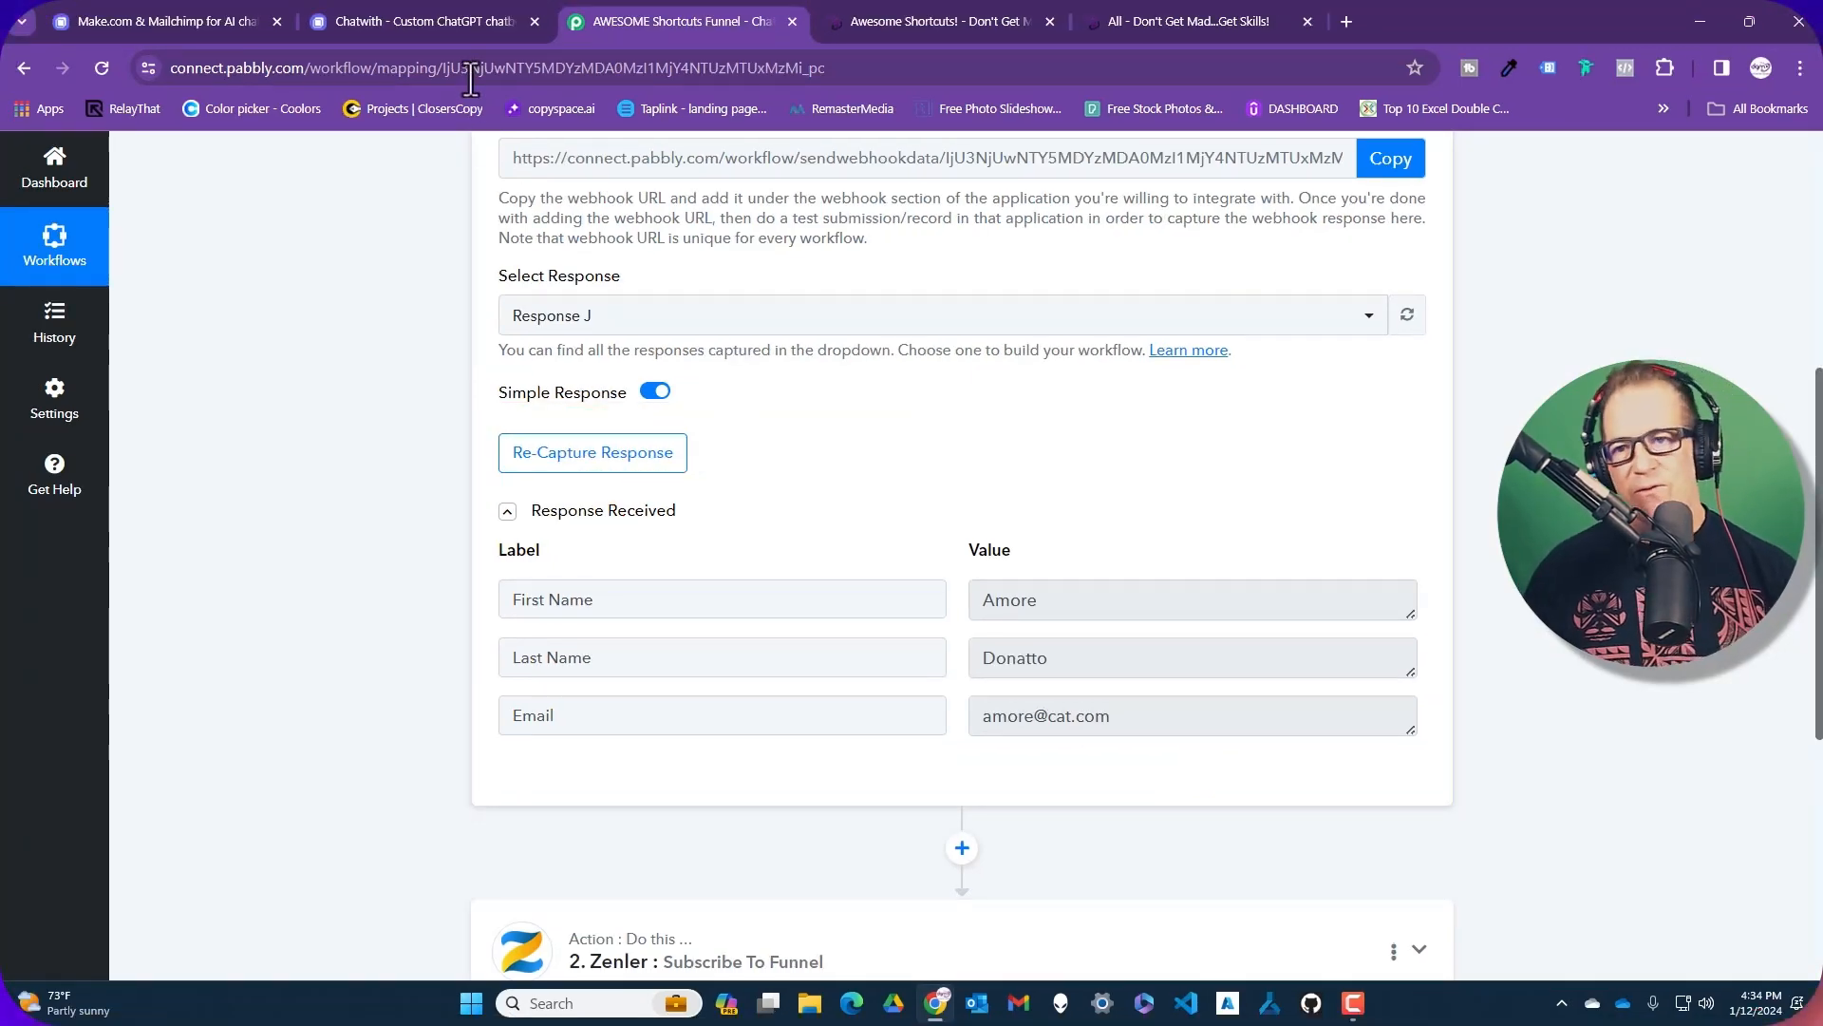
pyautogui.click(455, 21)
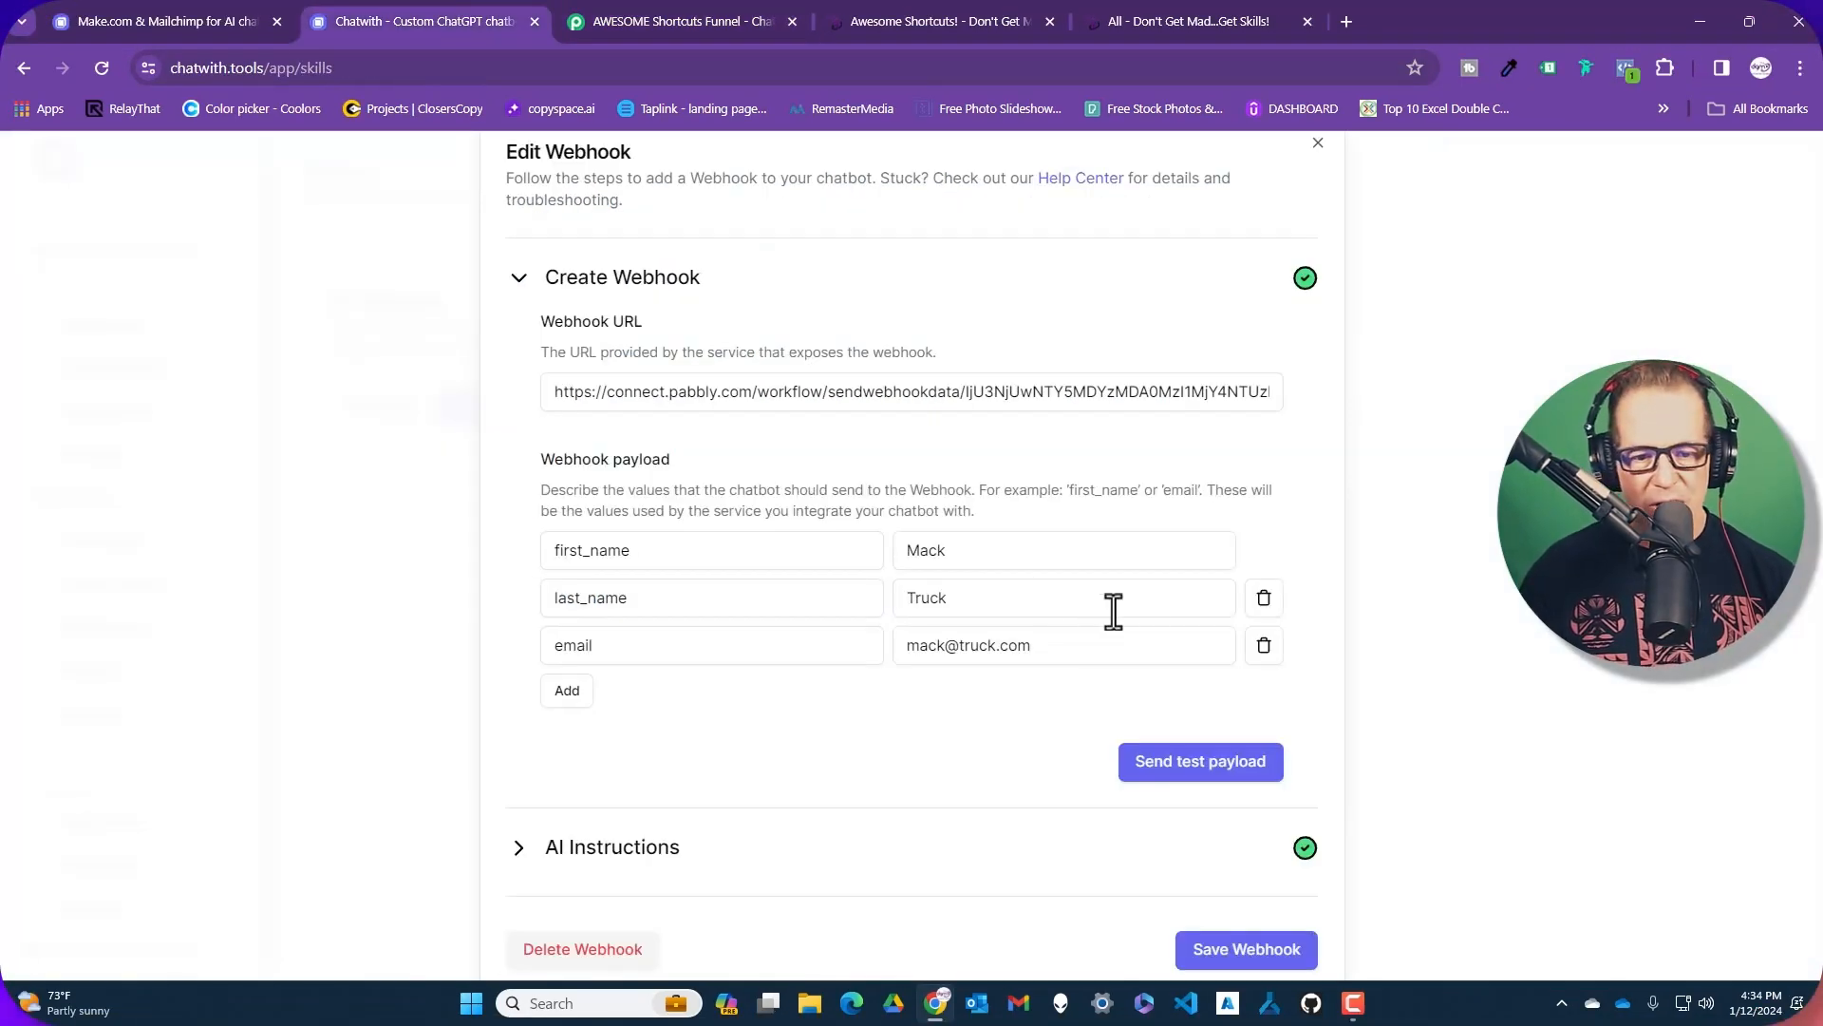
pyautogui.click(1225, 786)
pyautogui.click(650, 11)
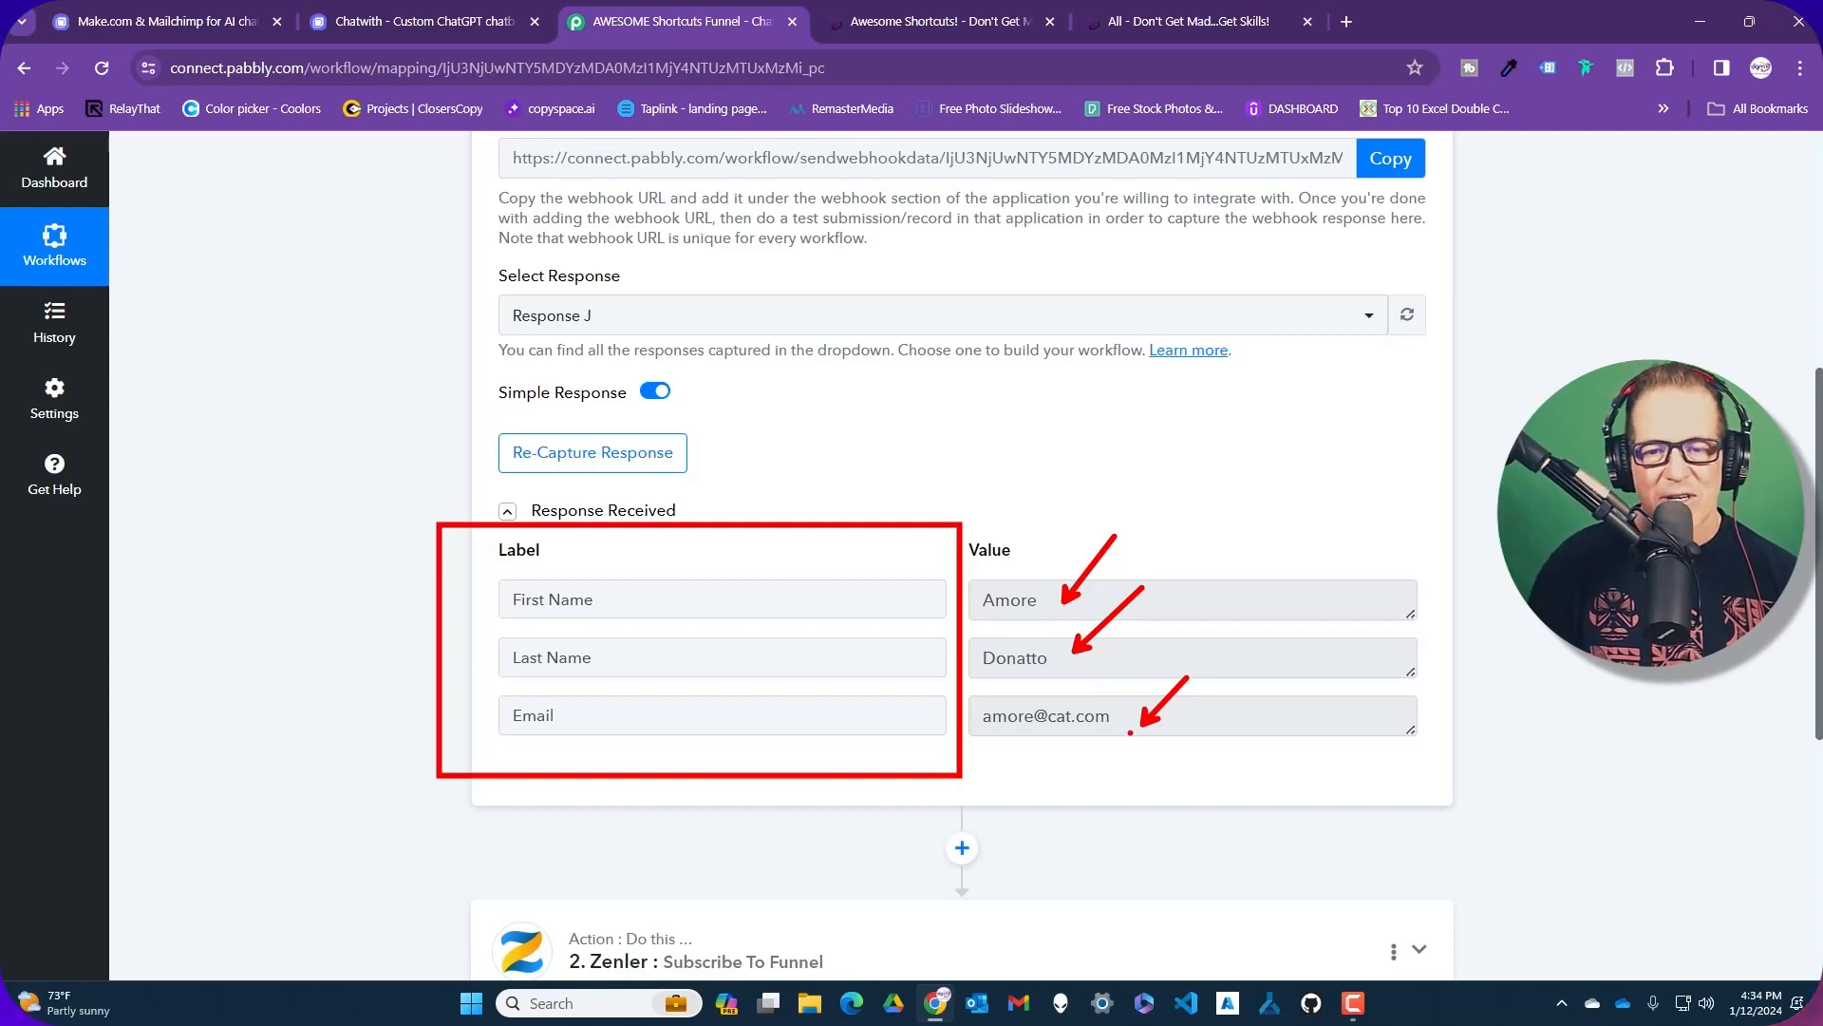
# Resend the test payload and view Pabbly's captured First Name, Last Name and Email response
pyautogui.click(437, 17)
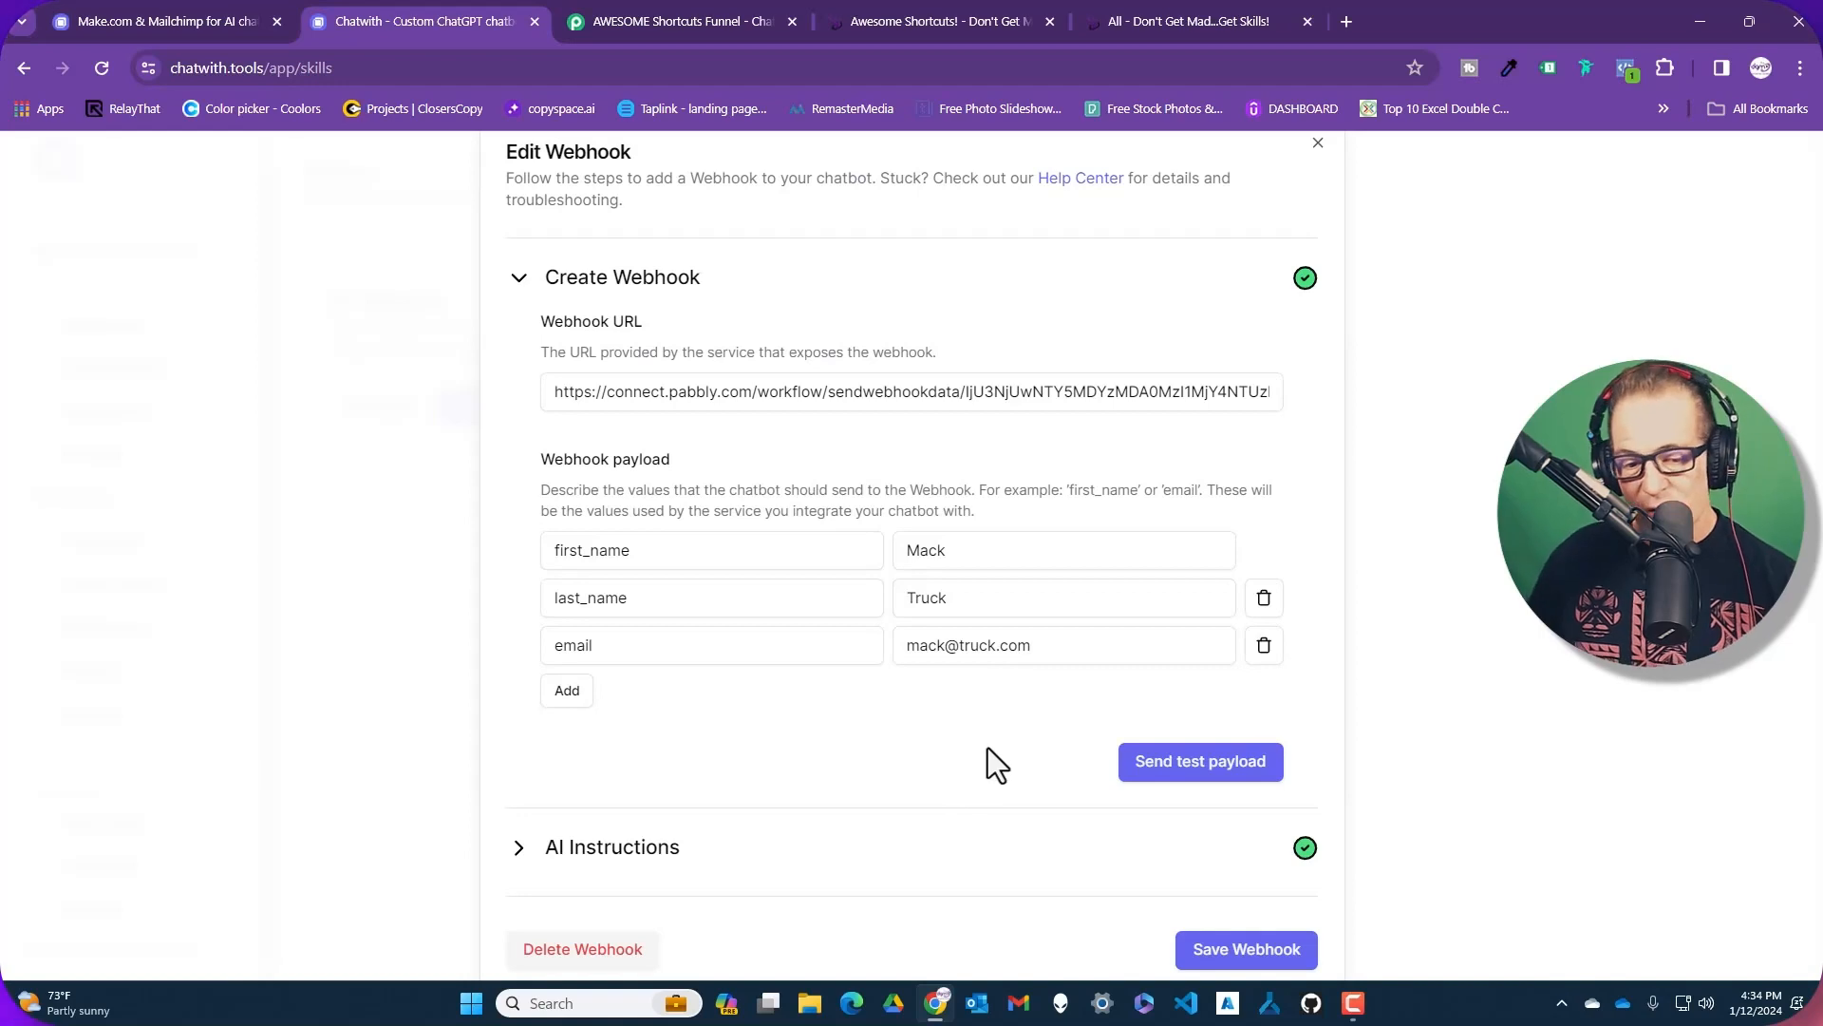
pyautogui.click(1193, 785)
pyautogui.click(642, 21)
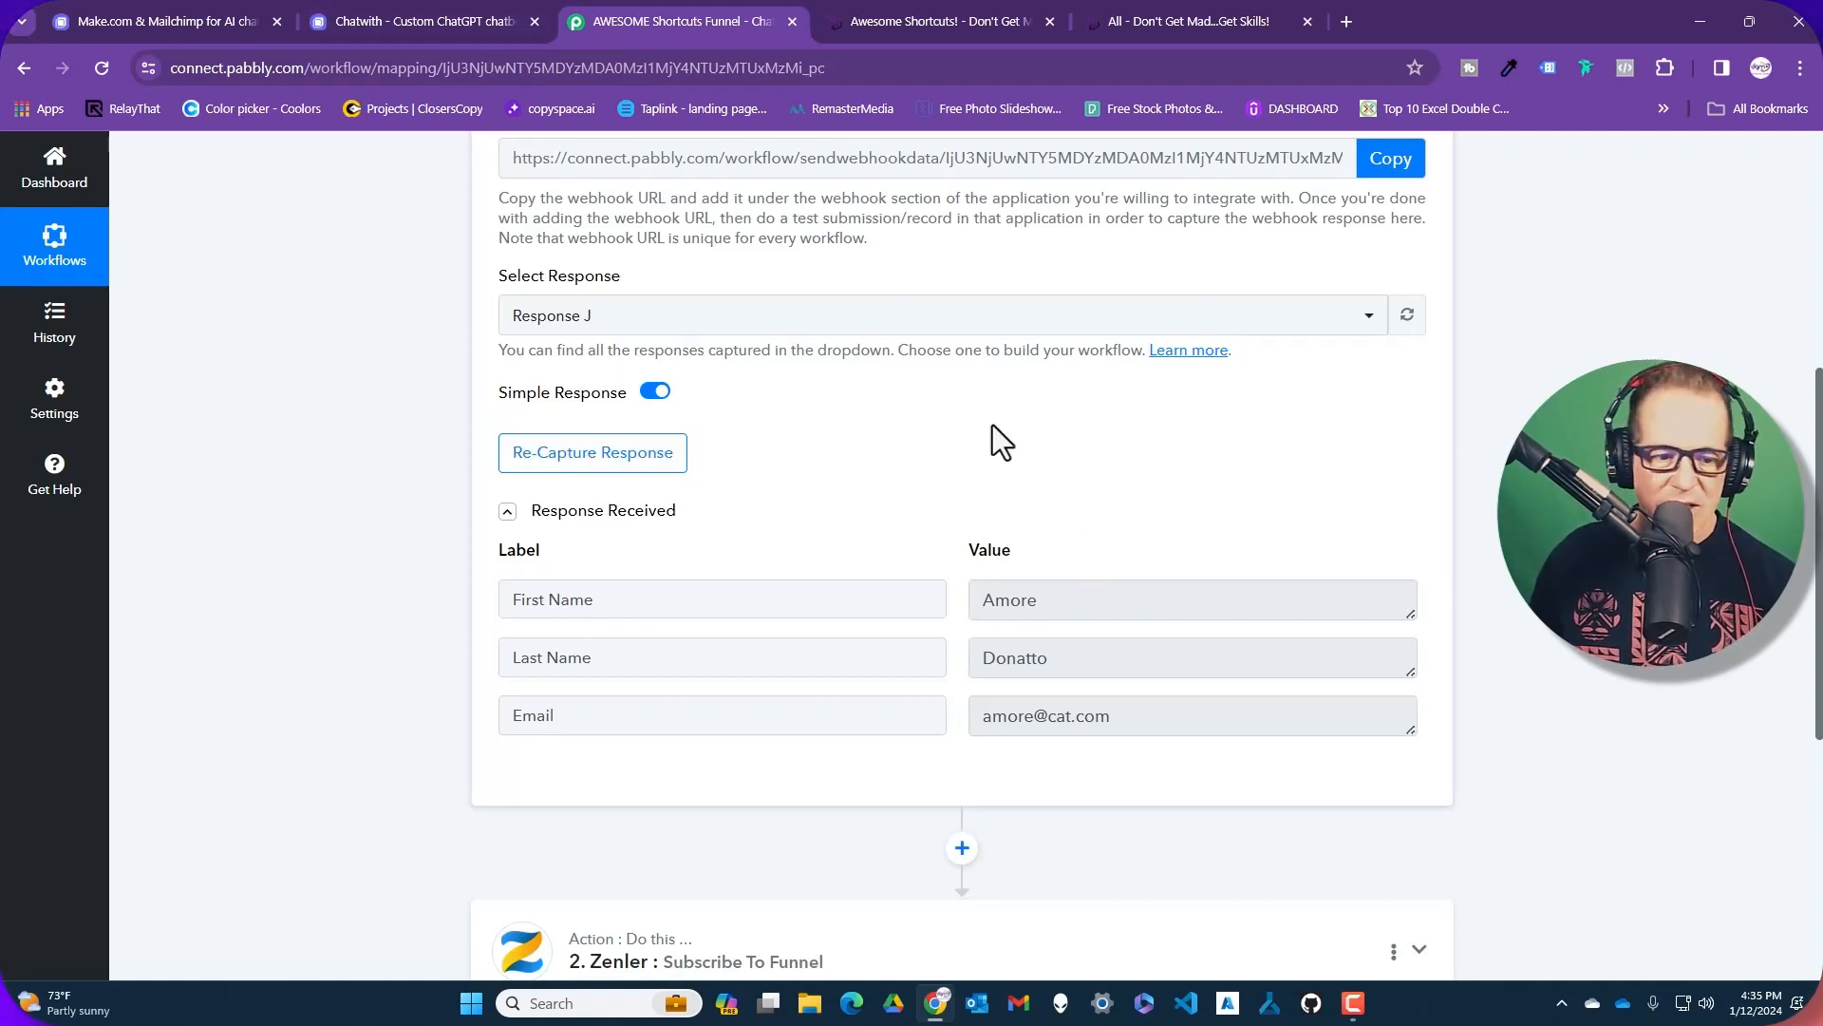
pyautogui.click(457, 10)
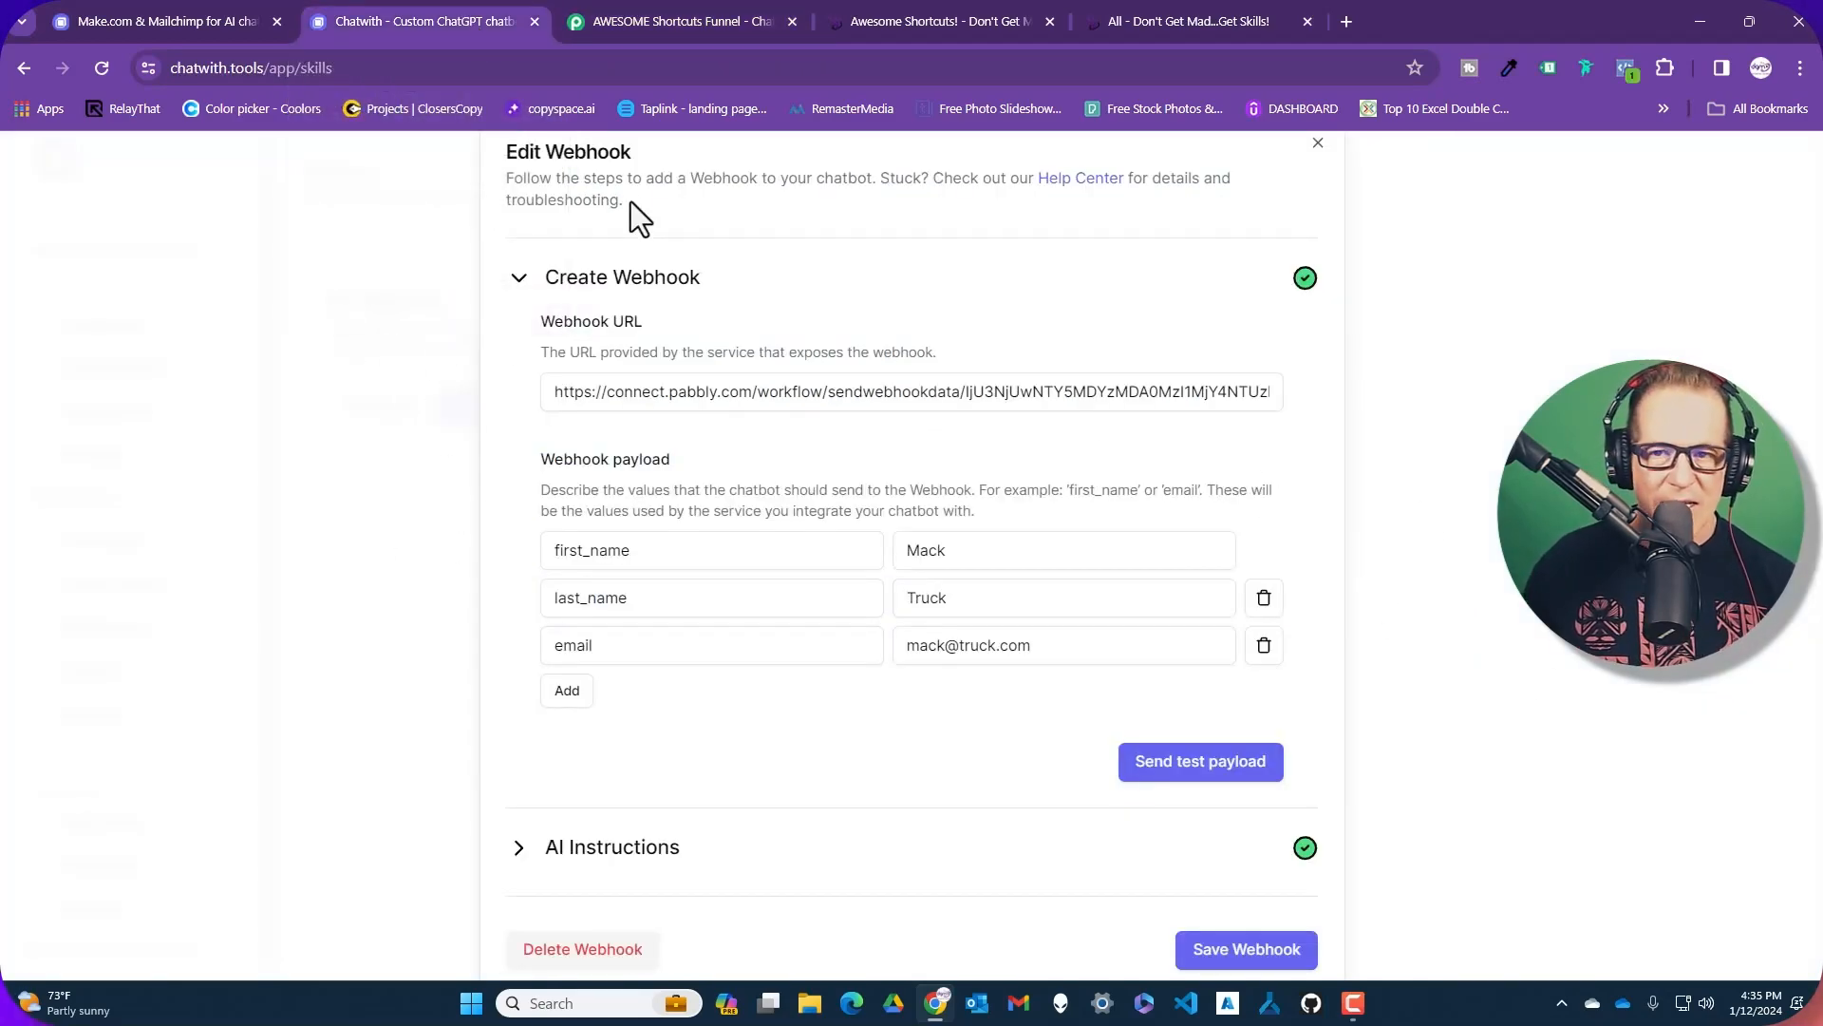
pyautogui.click(650, 20)
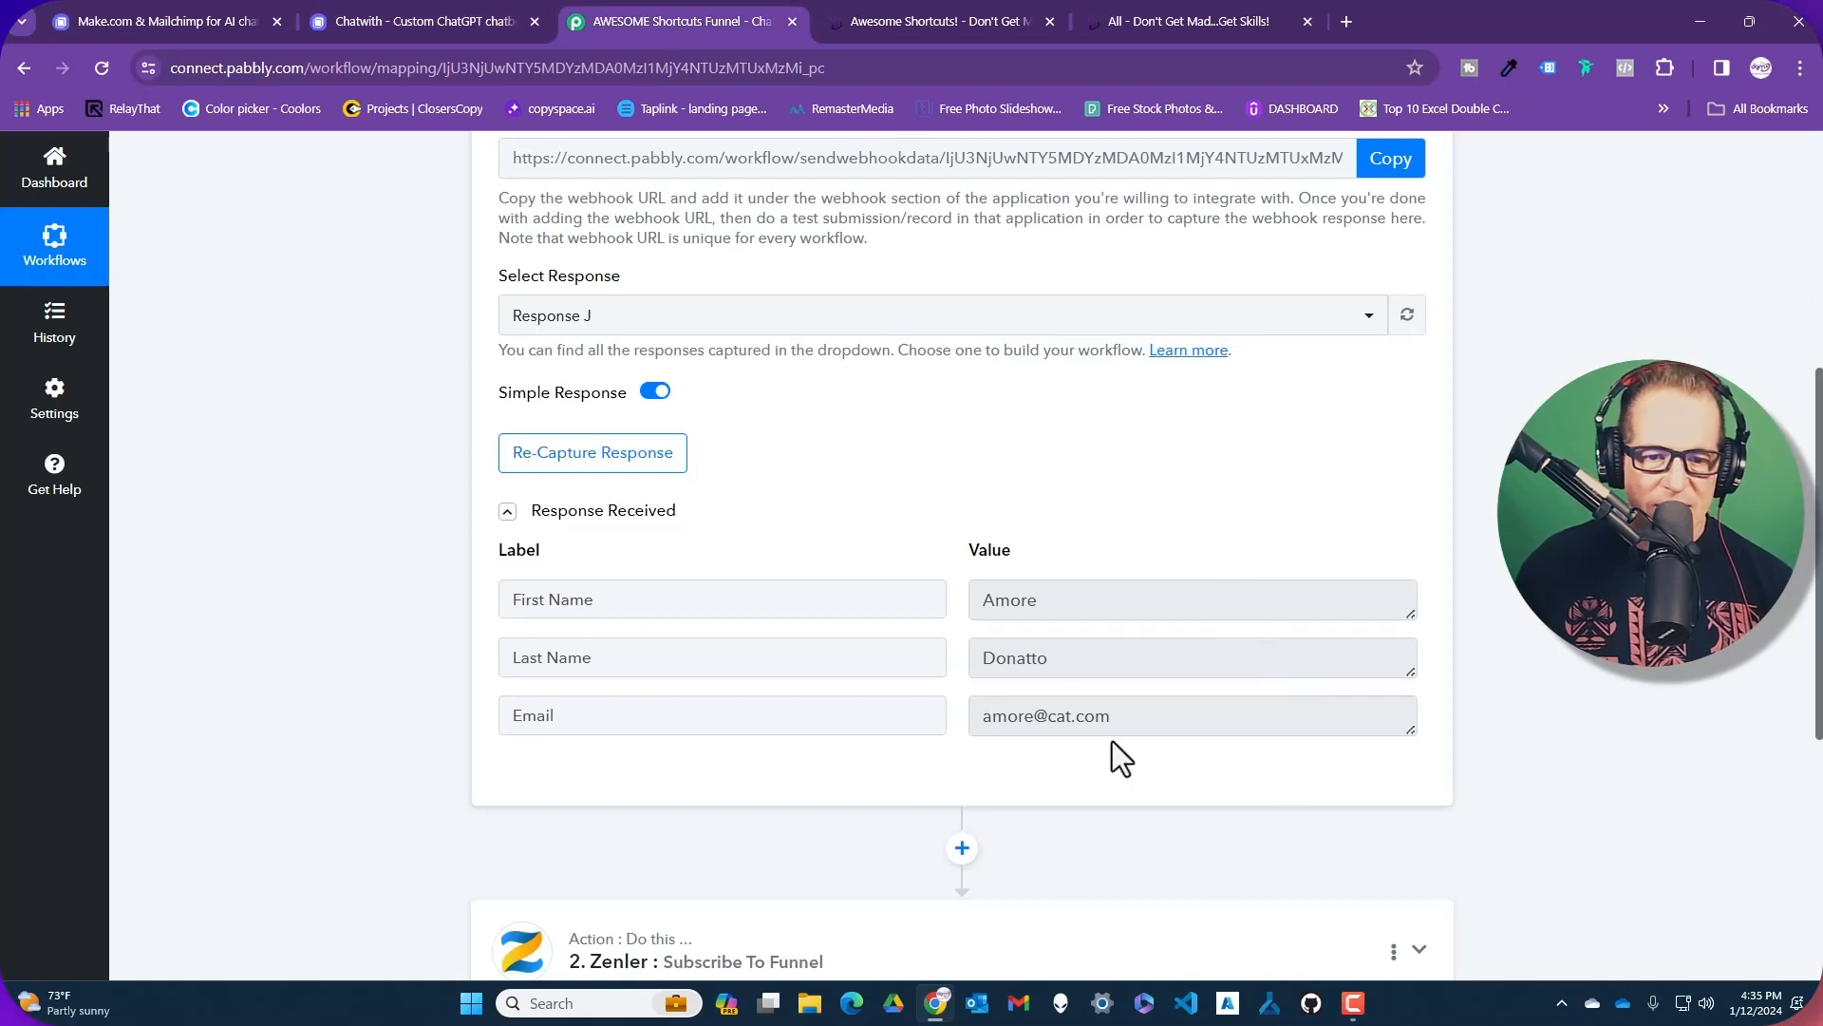
pyautogui.scroll(-1, 1150, 655)
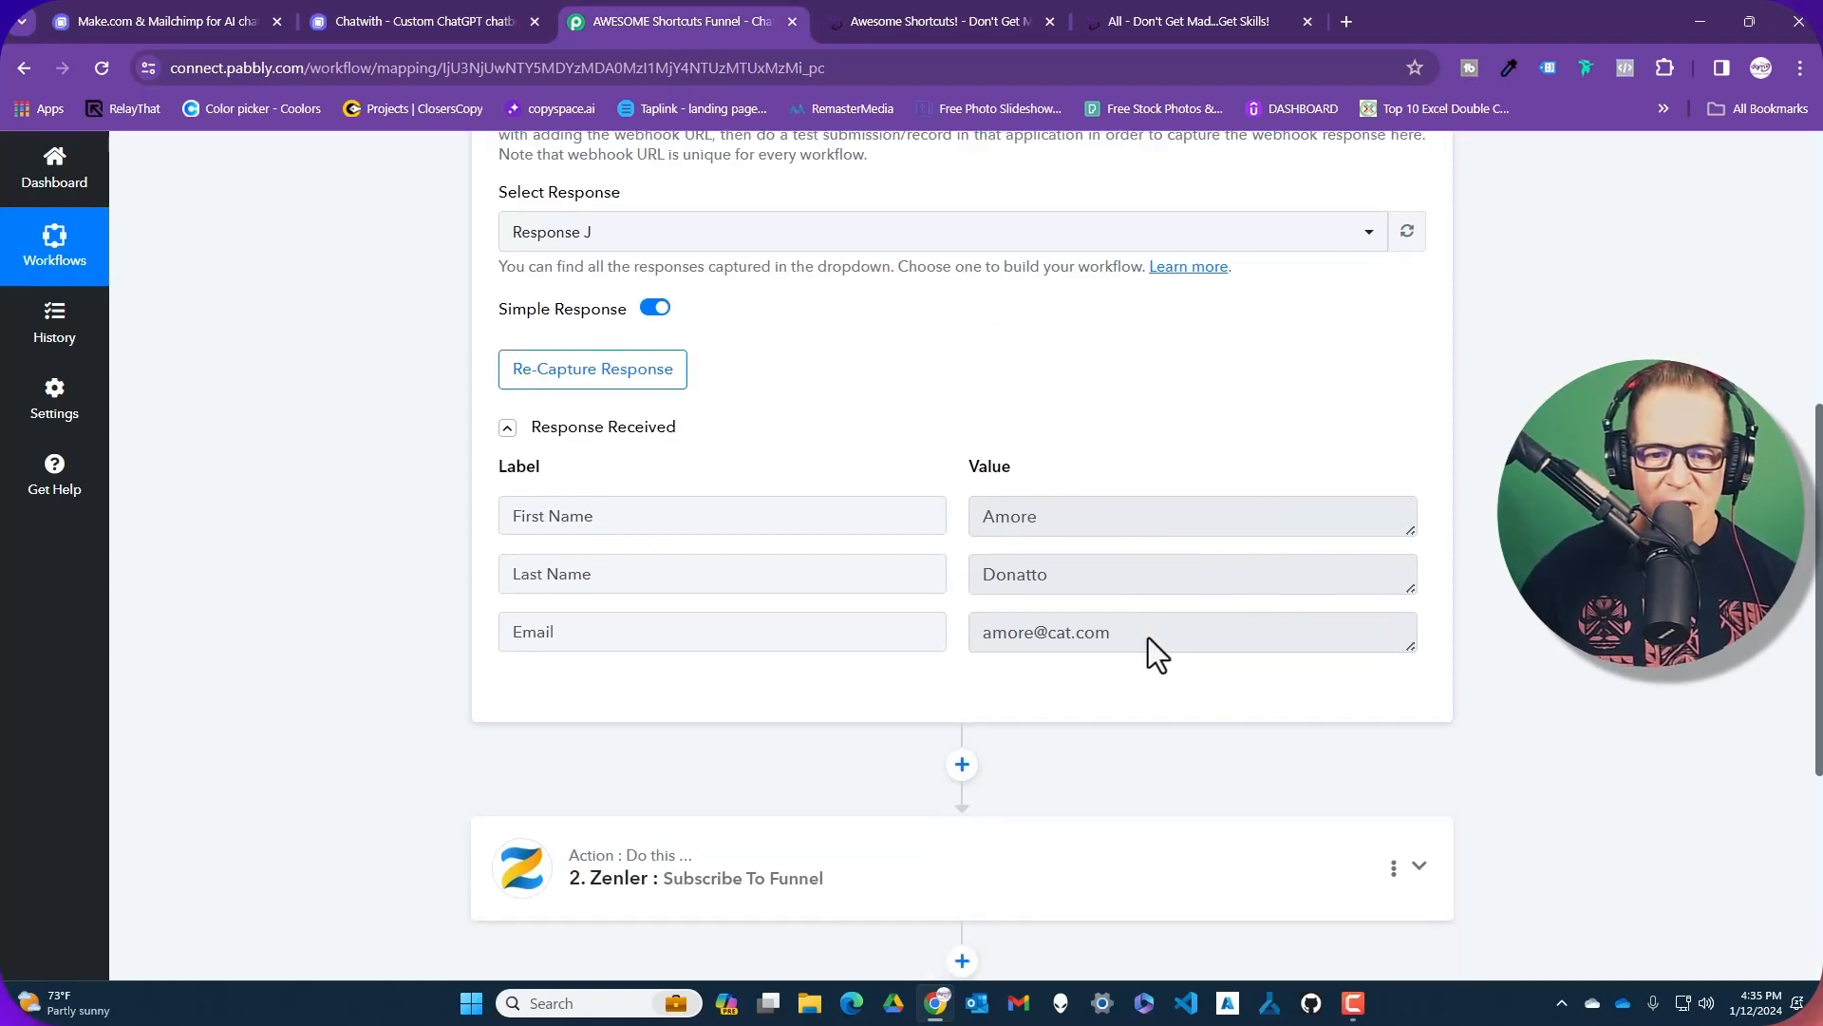
pyautogui.scroll(-4, 1148, 636)
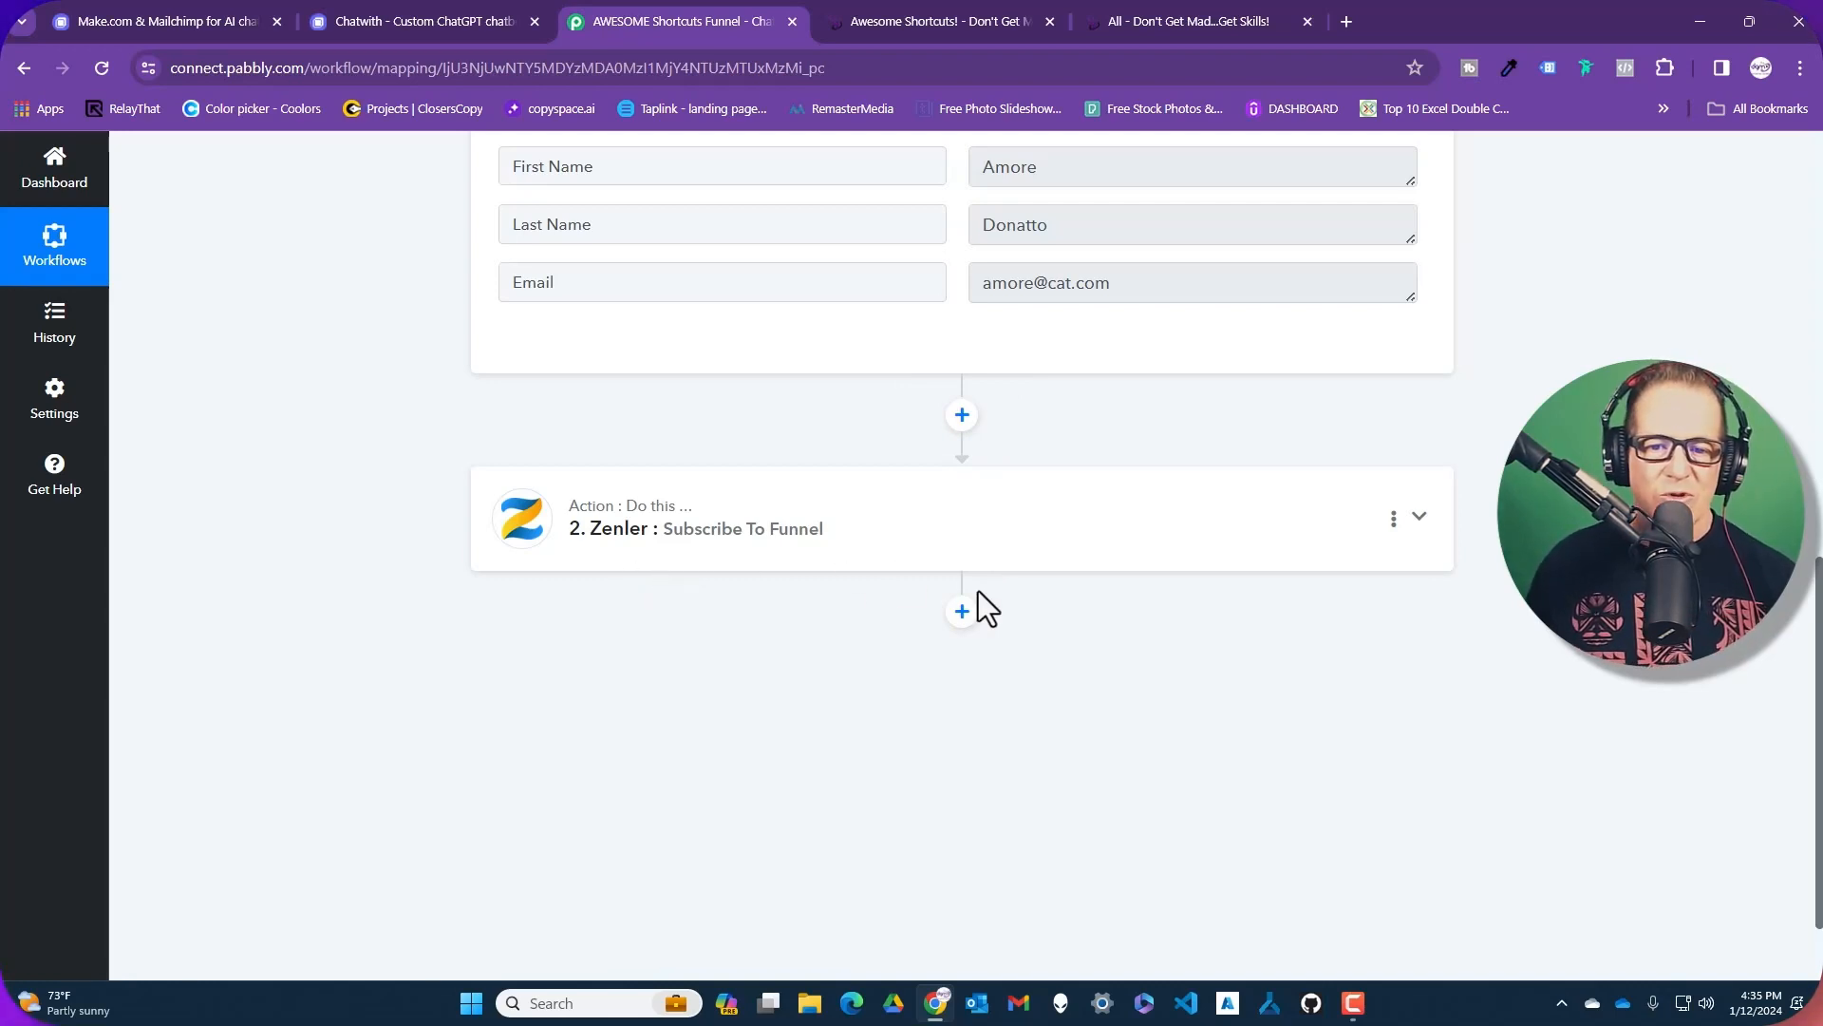
# Expand the webhook's AI Instructions and enlarge the box to read the full prompt
pyautogui.click(453, 16)
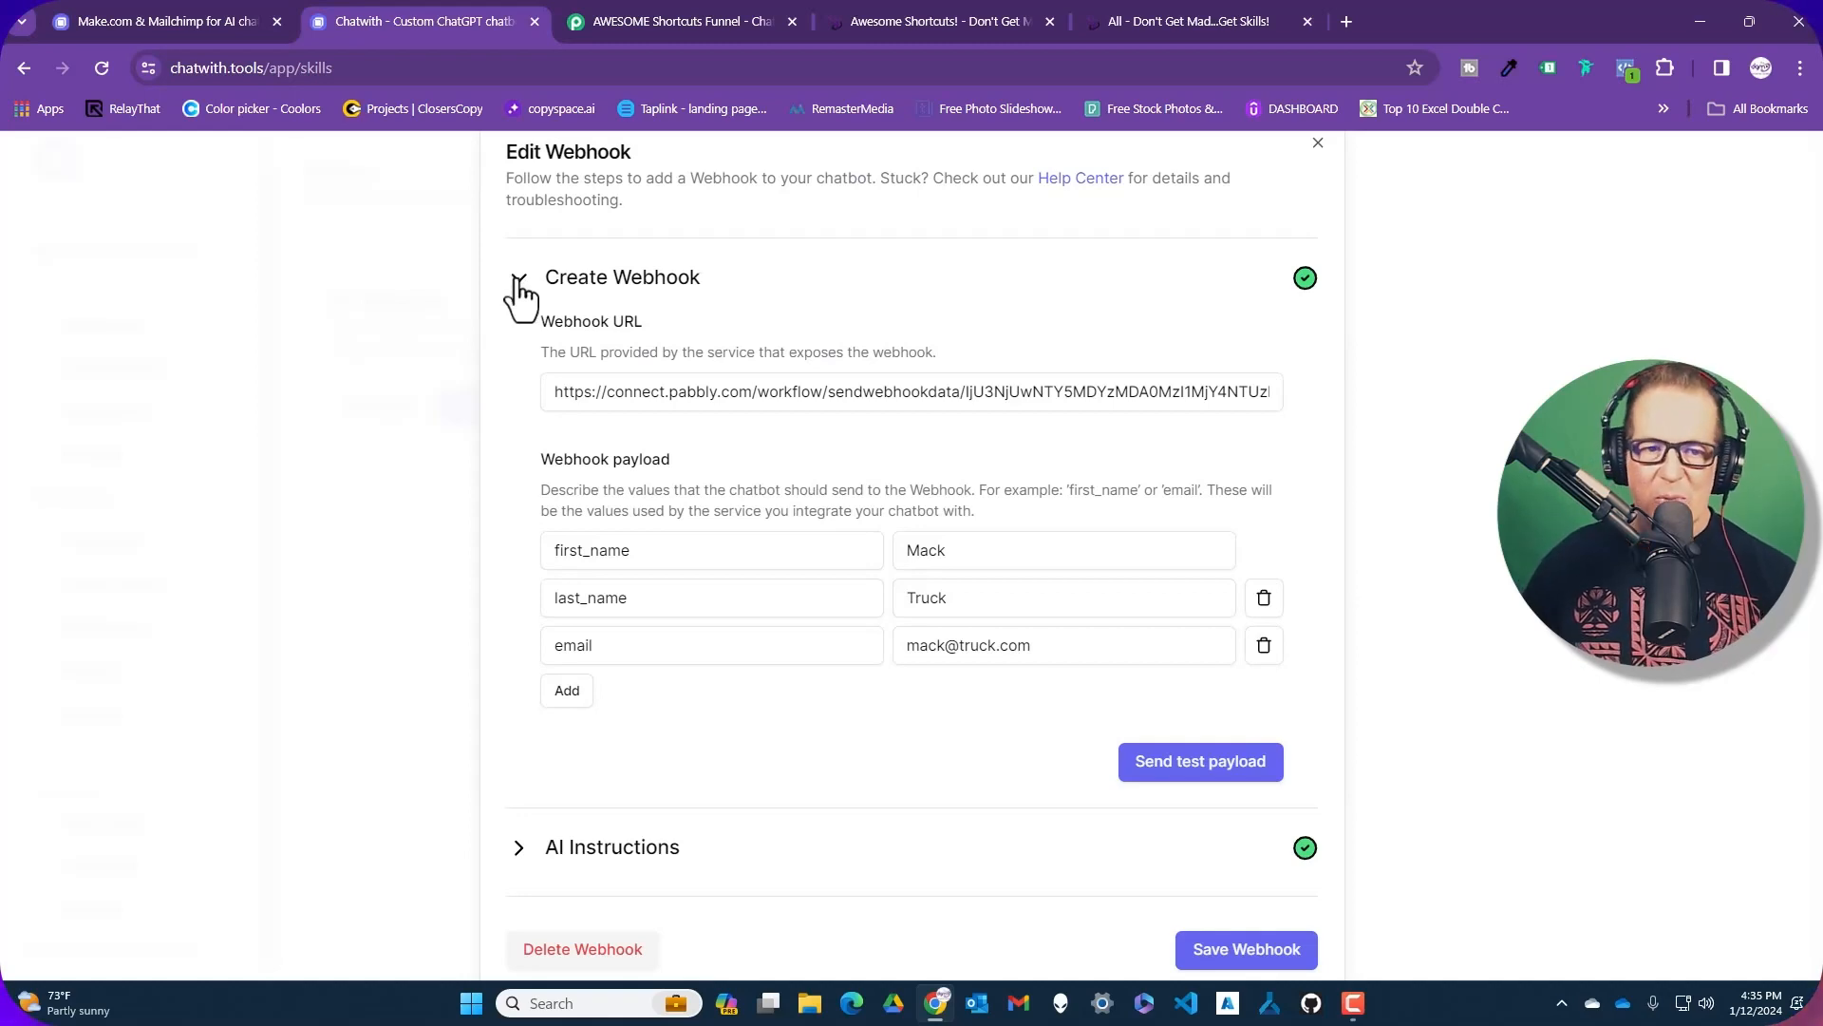
pyautogui.click(517, 848)
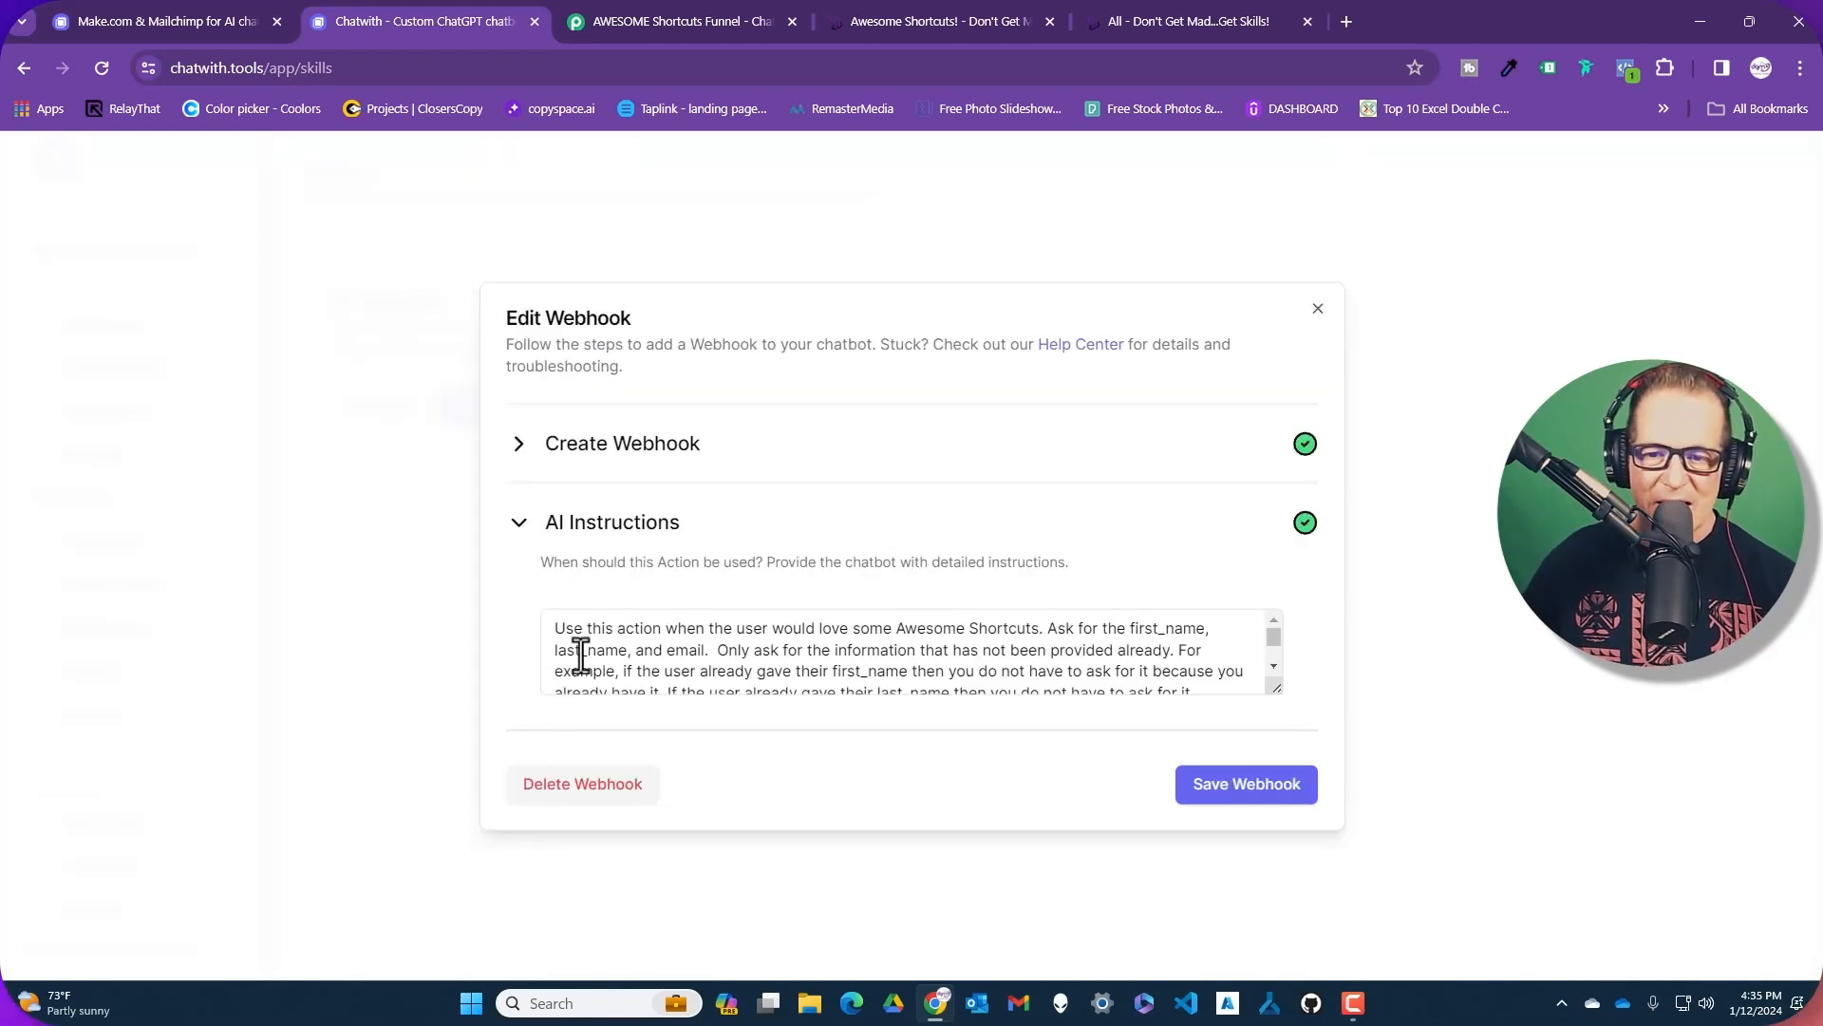
pyautogui.scroll(-5, 579, 652)
pyautogui.moveTo(1277, 686); pyautogui.dragTo(1279, 812)
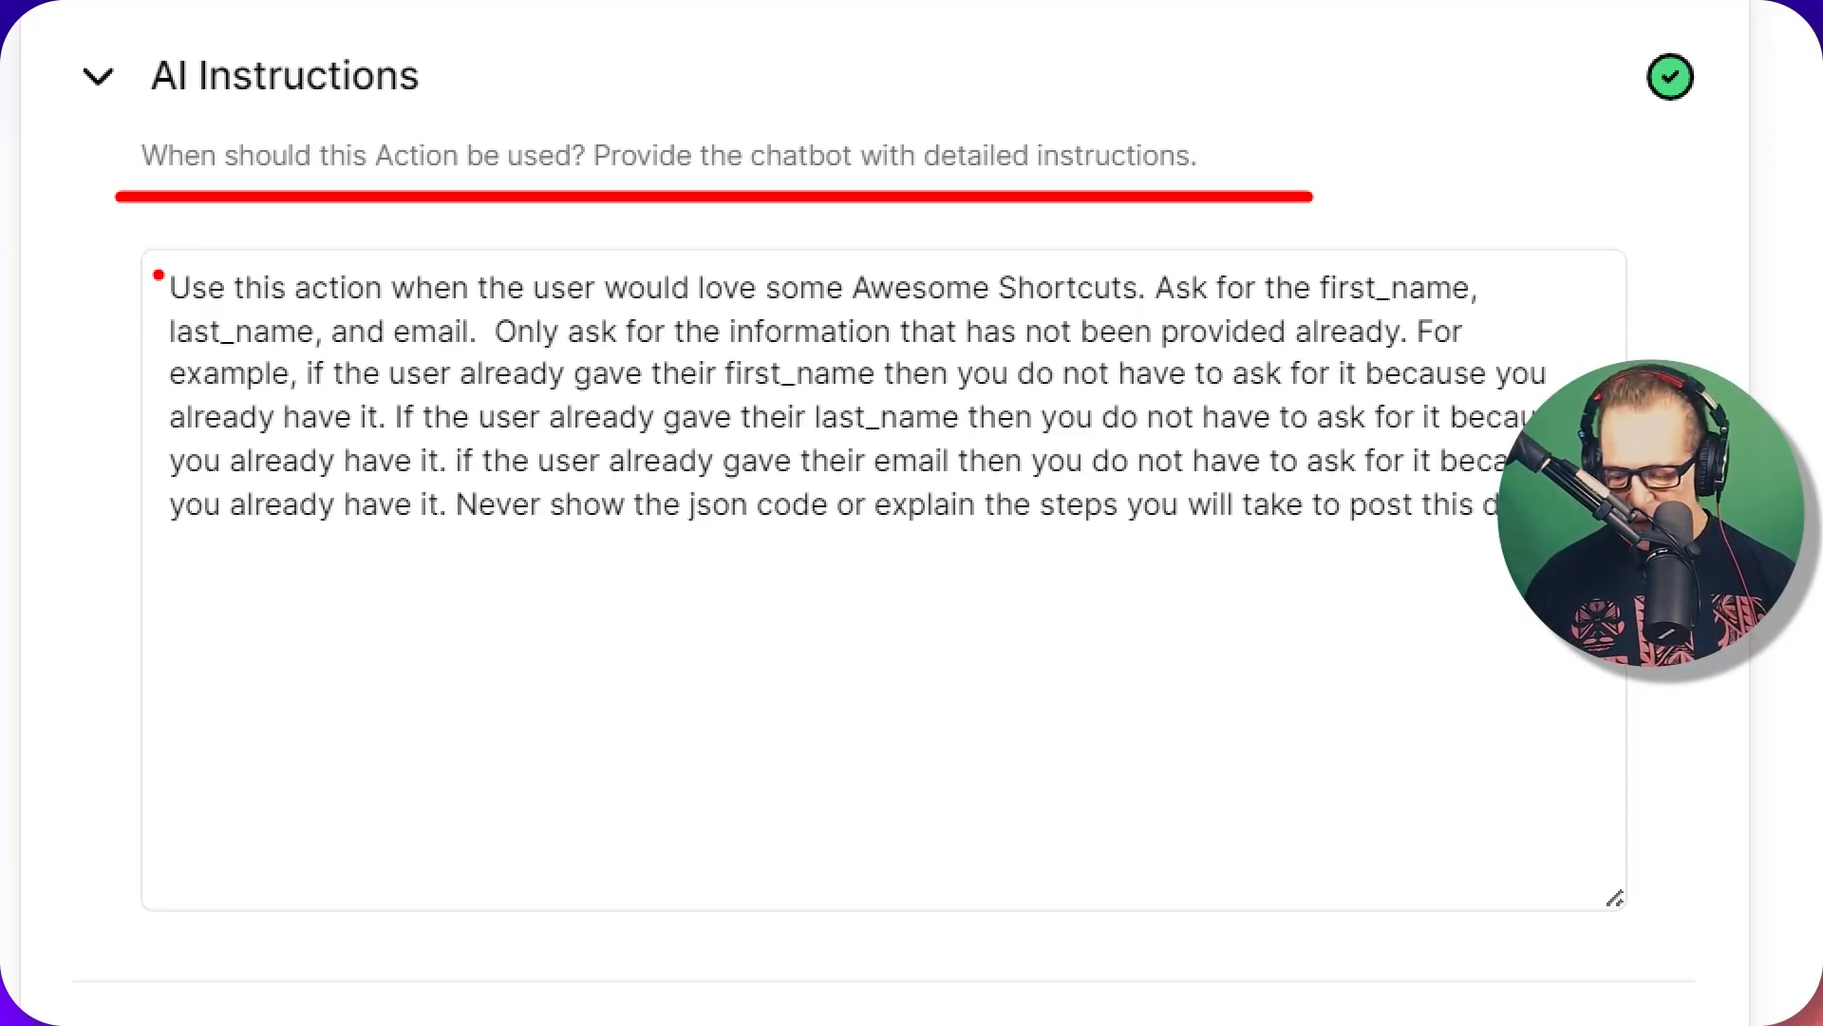
pyautogui.moveTo(126, 239)
pyautogui.mouseDown()
pyautogui.moveTo(269, 317)
pyautogui.moveTo(918, 334)
pyautogui.moveTo(1539, 317)
pyautogui.mouseUp()
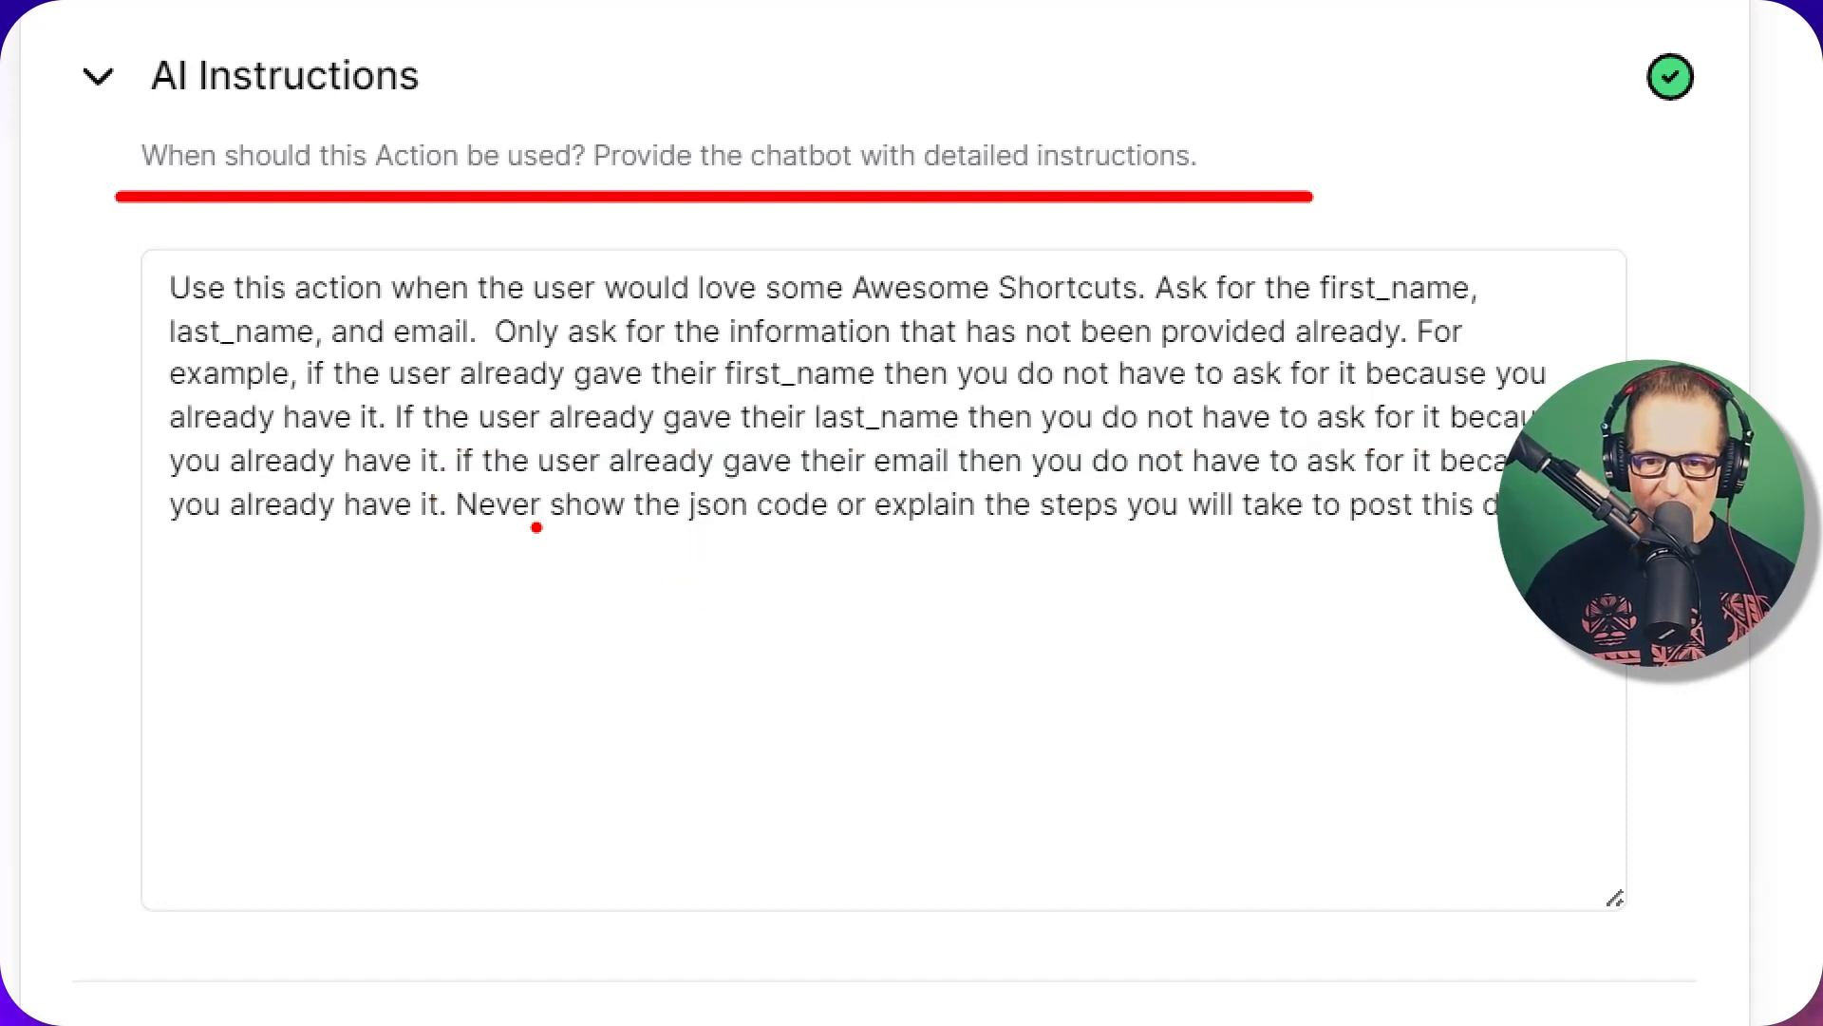
pyautogui.moveTo(442, 528); pyautogui.dragTo(1294, 551)
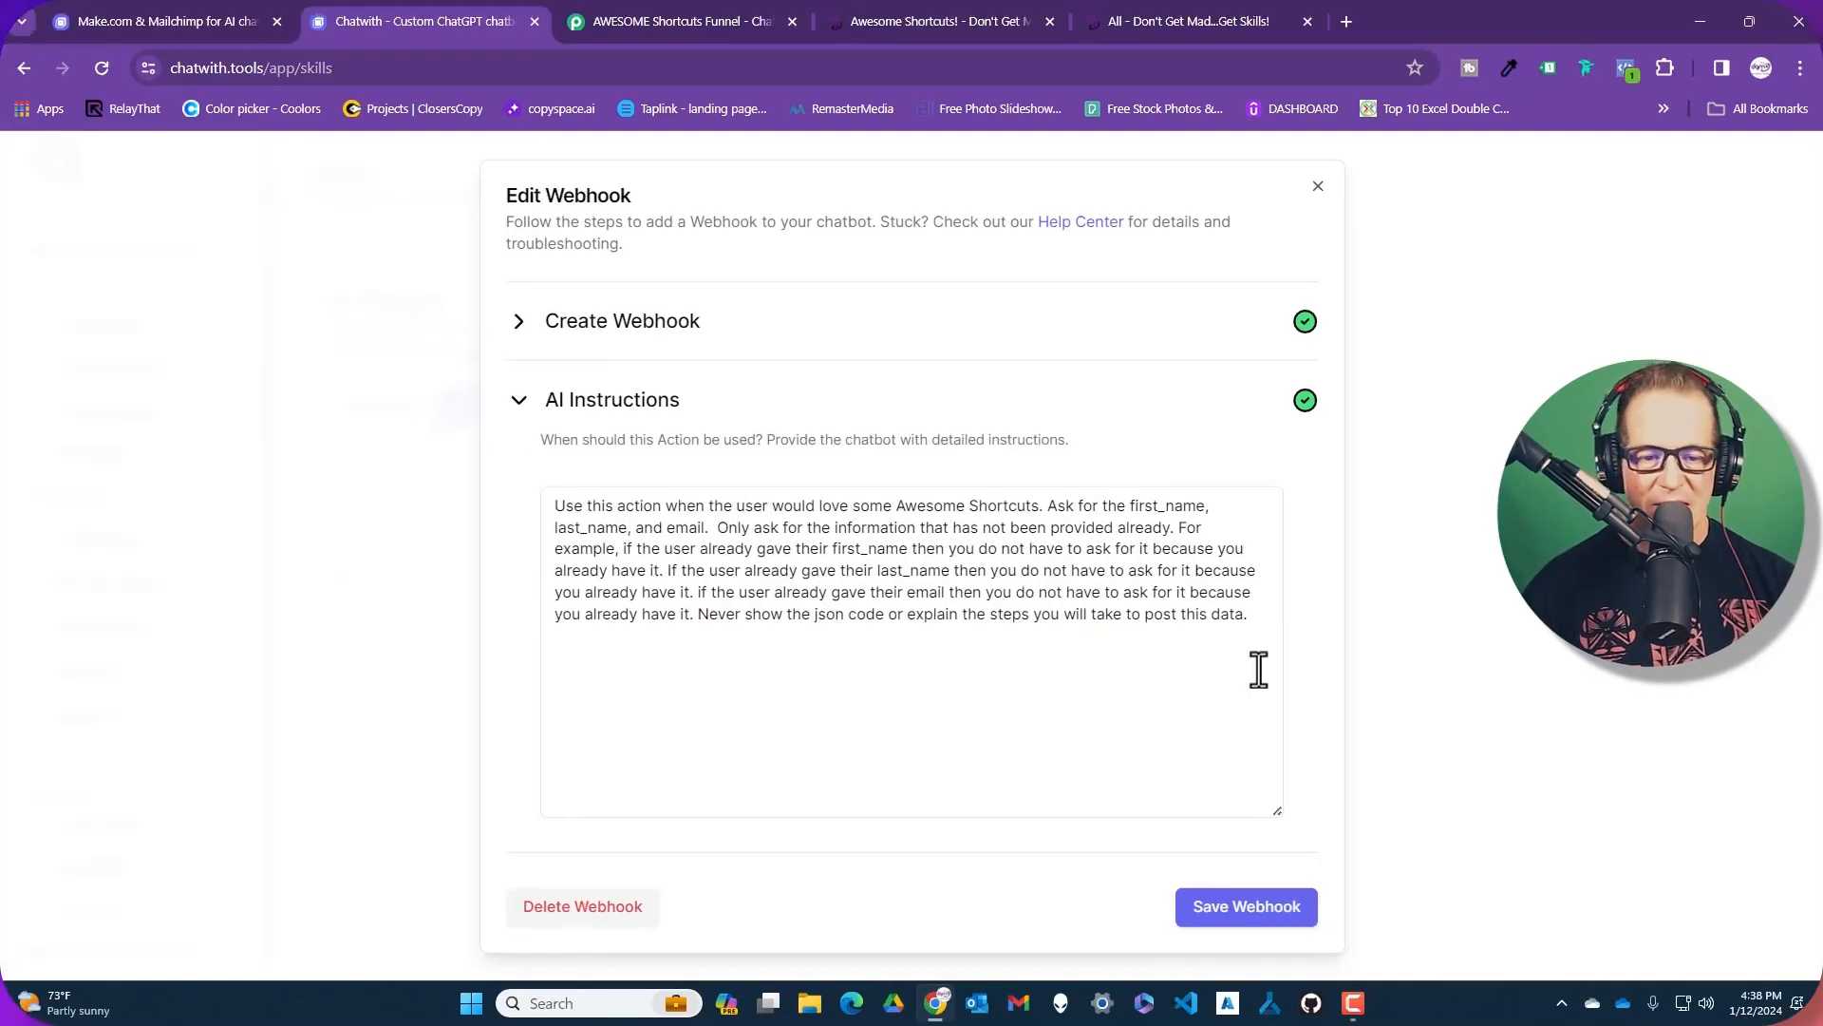
# Close the Edit Webhook and Edit Action Webhooks dialogs
pyautogui.click(1318, 188)
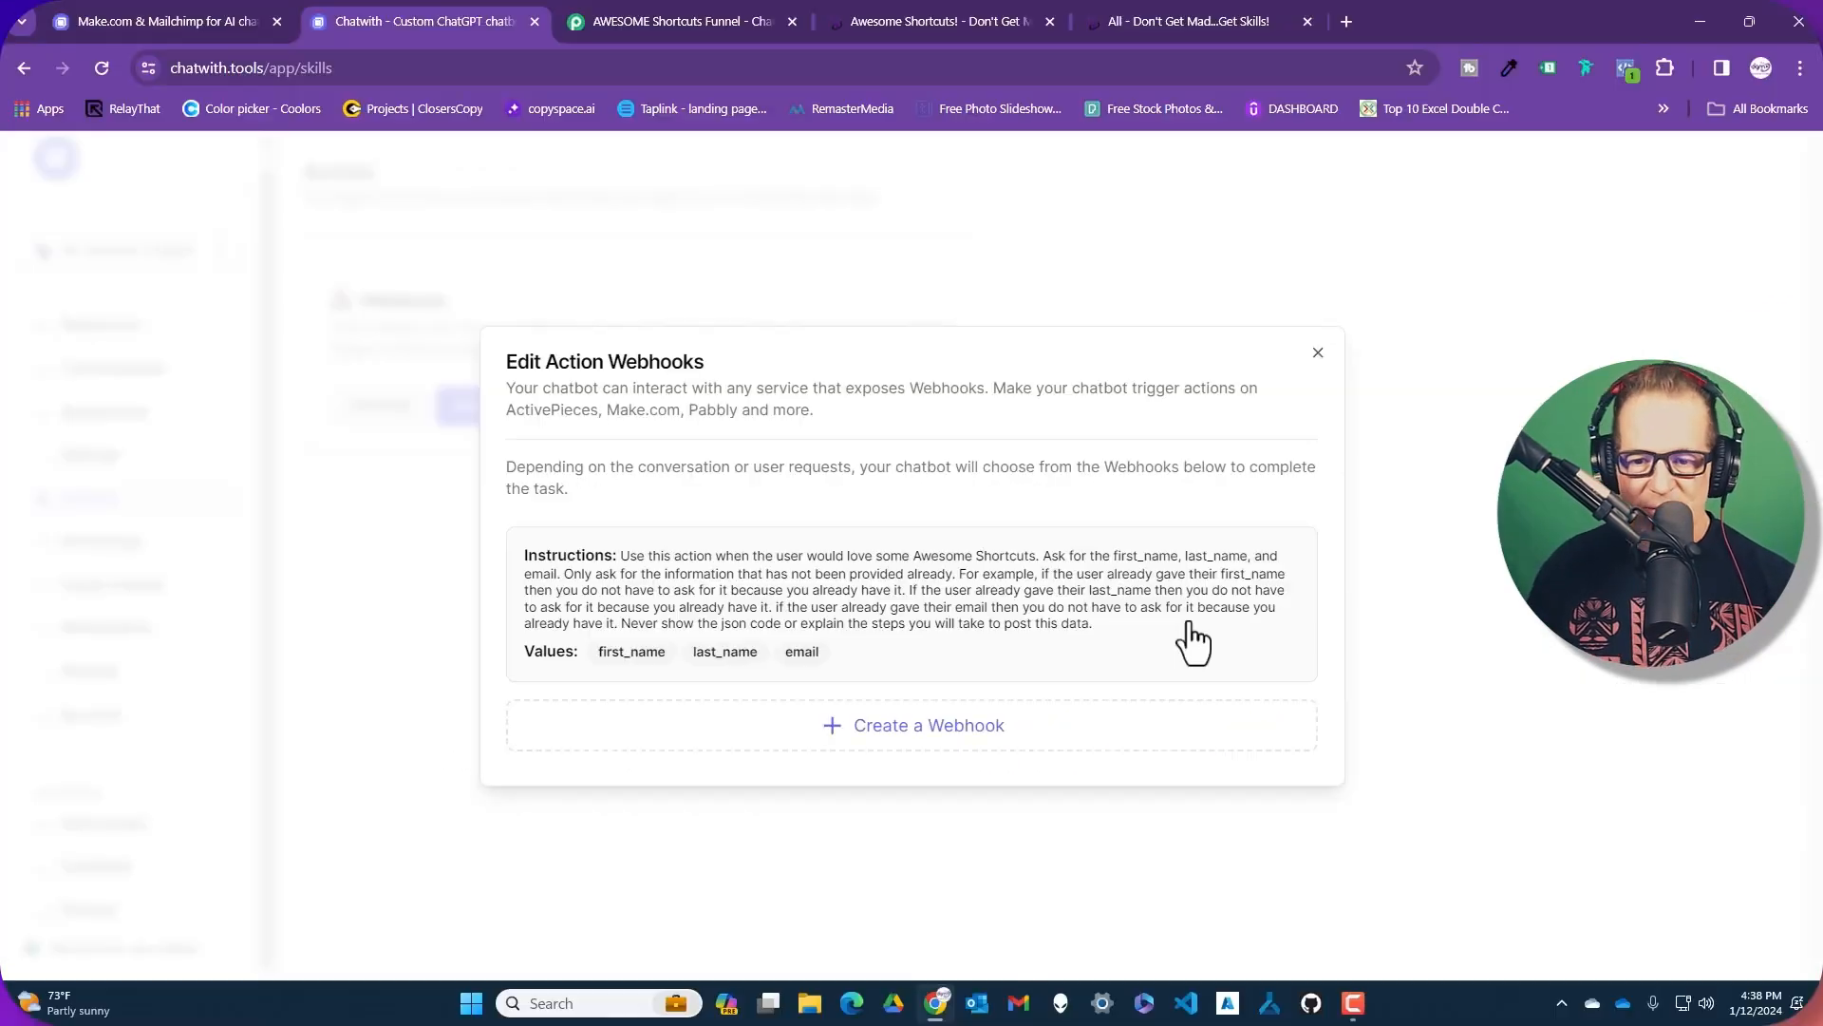
pyautogui.click(1318, 357)
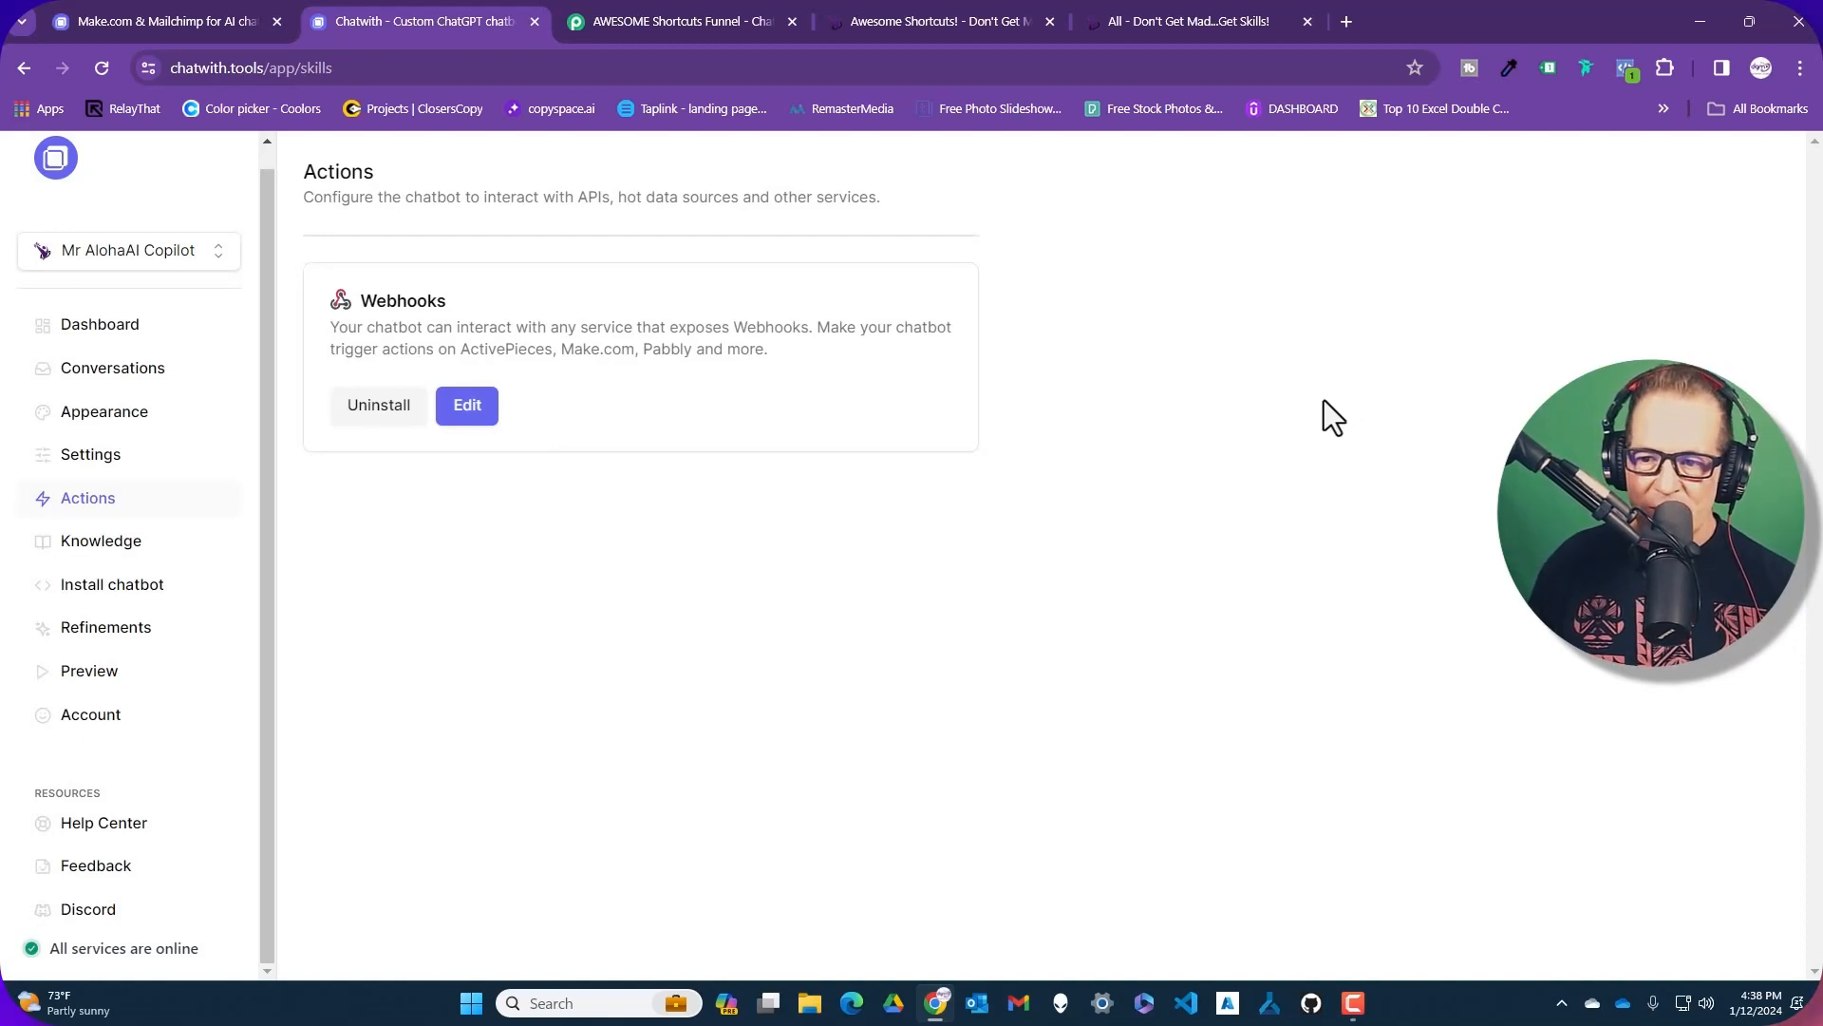
# In the chatbot Settings, add a blank line after the last line of the system prompt
pyautogui.click(117, 477)
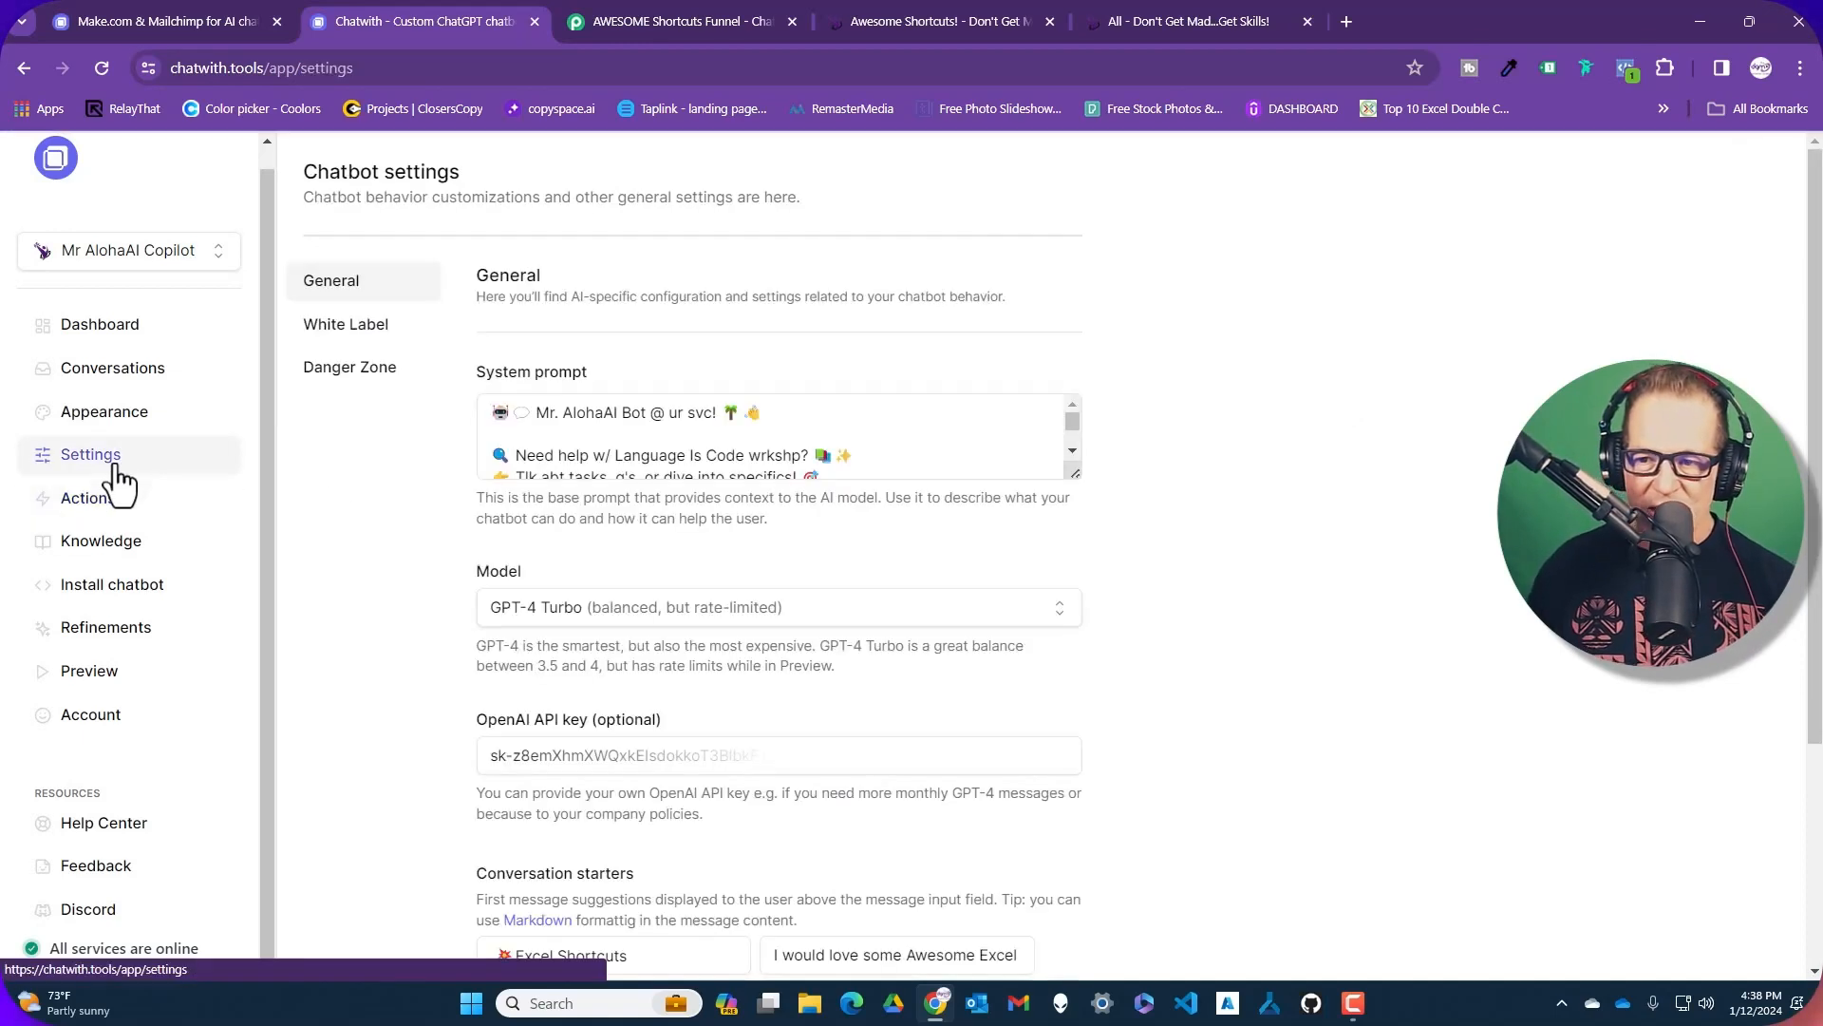
pyautogui.click(1072, 450)
pyautogui.click(1072, 451)
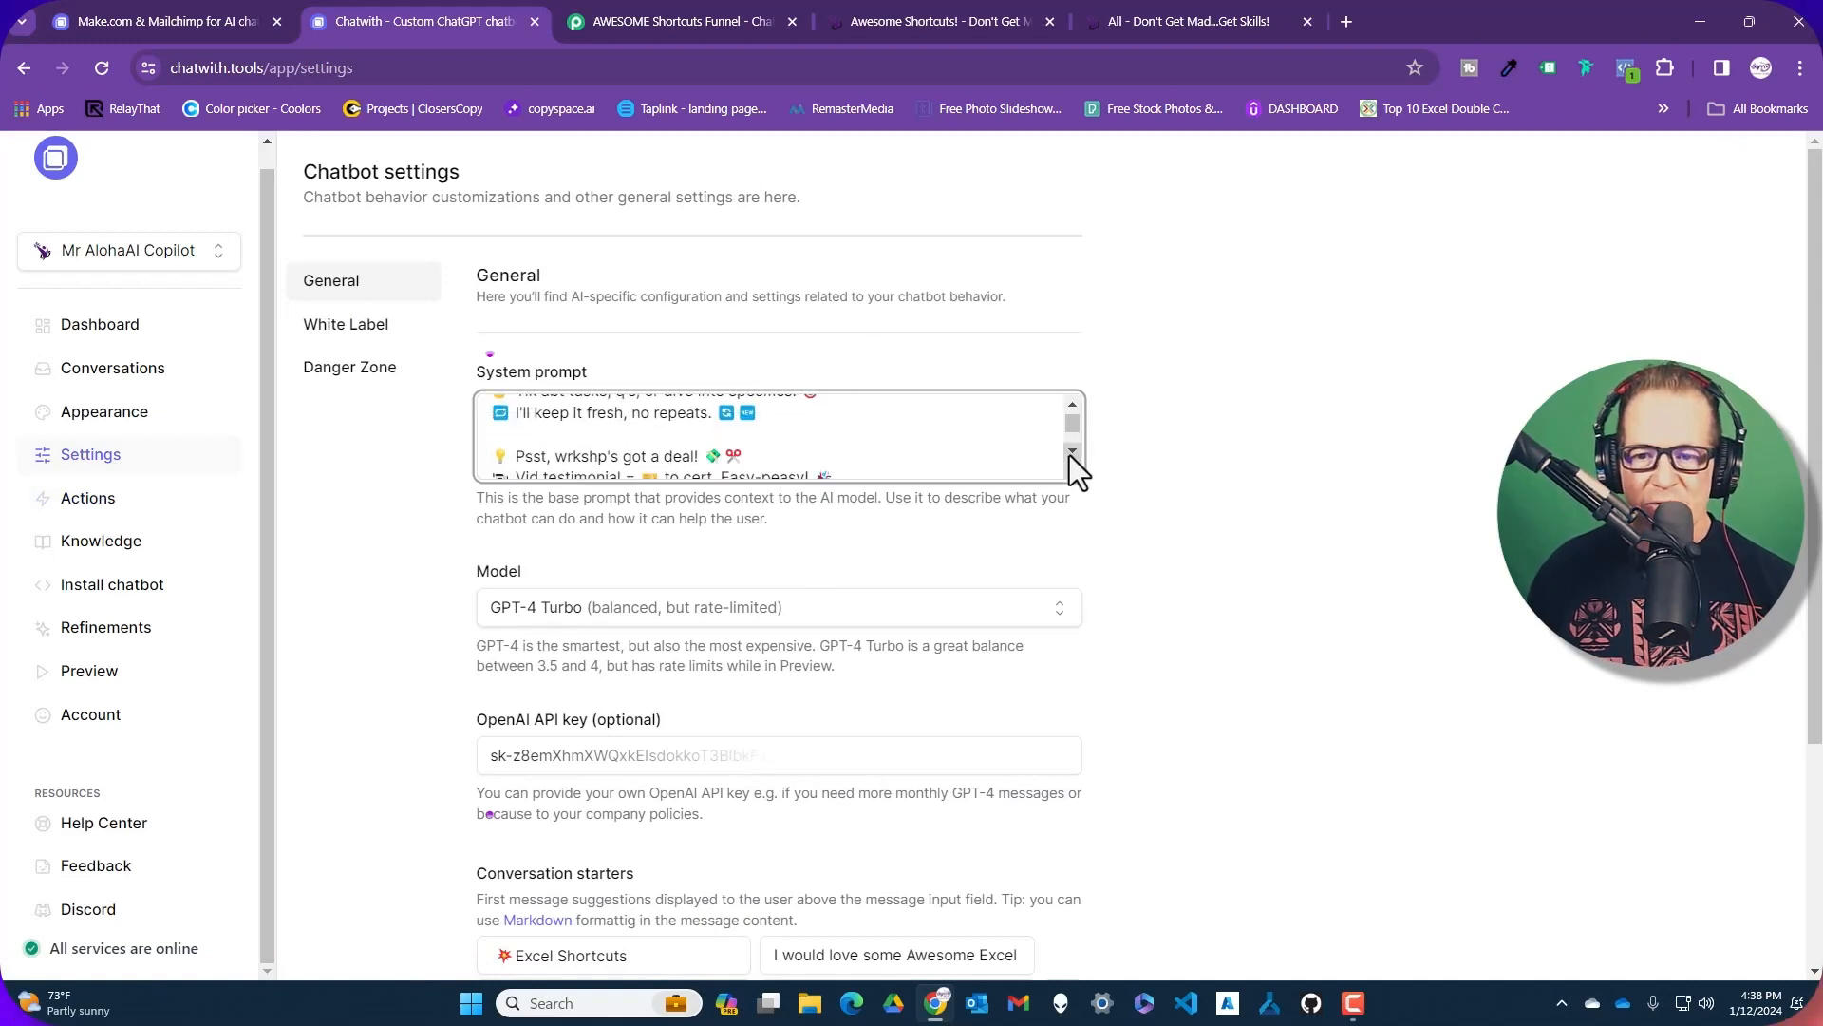
pyautogui.click(1072, 450)
pyautogui.click(1072, 450)
pyautogui.click(1072, 450)
pyautogui.click(1072, 450)
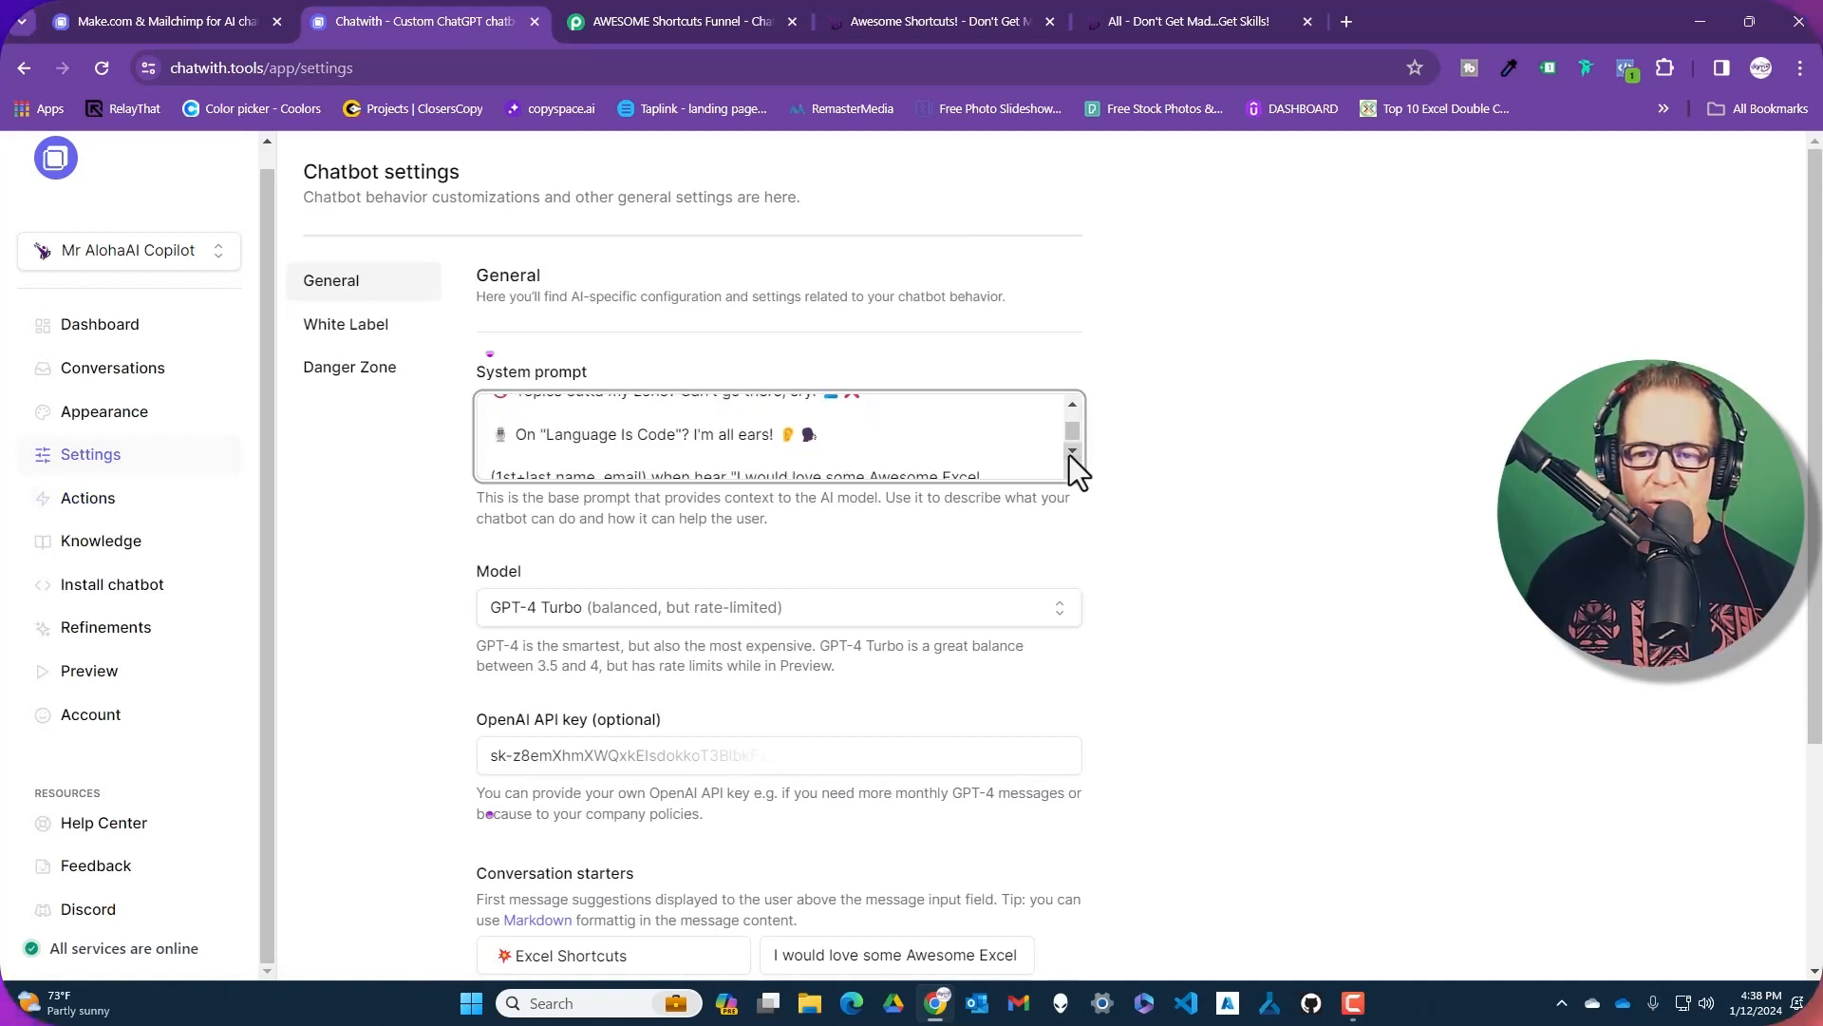
pyautogui.click(1072, 450)
pyautogui.click(1001, 453)
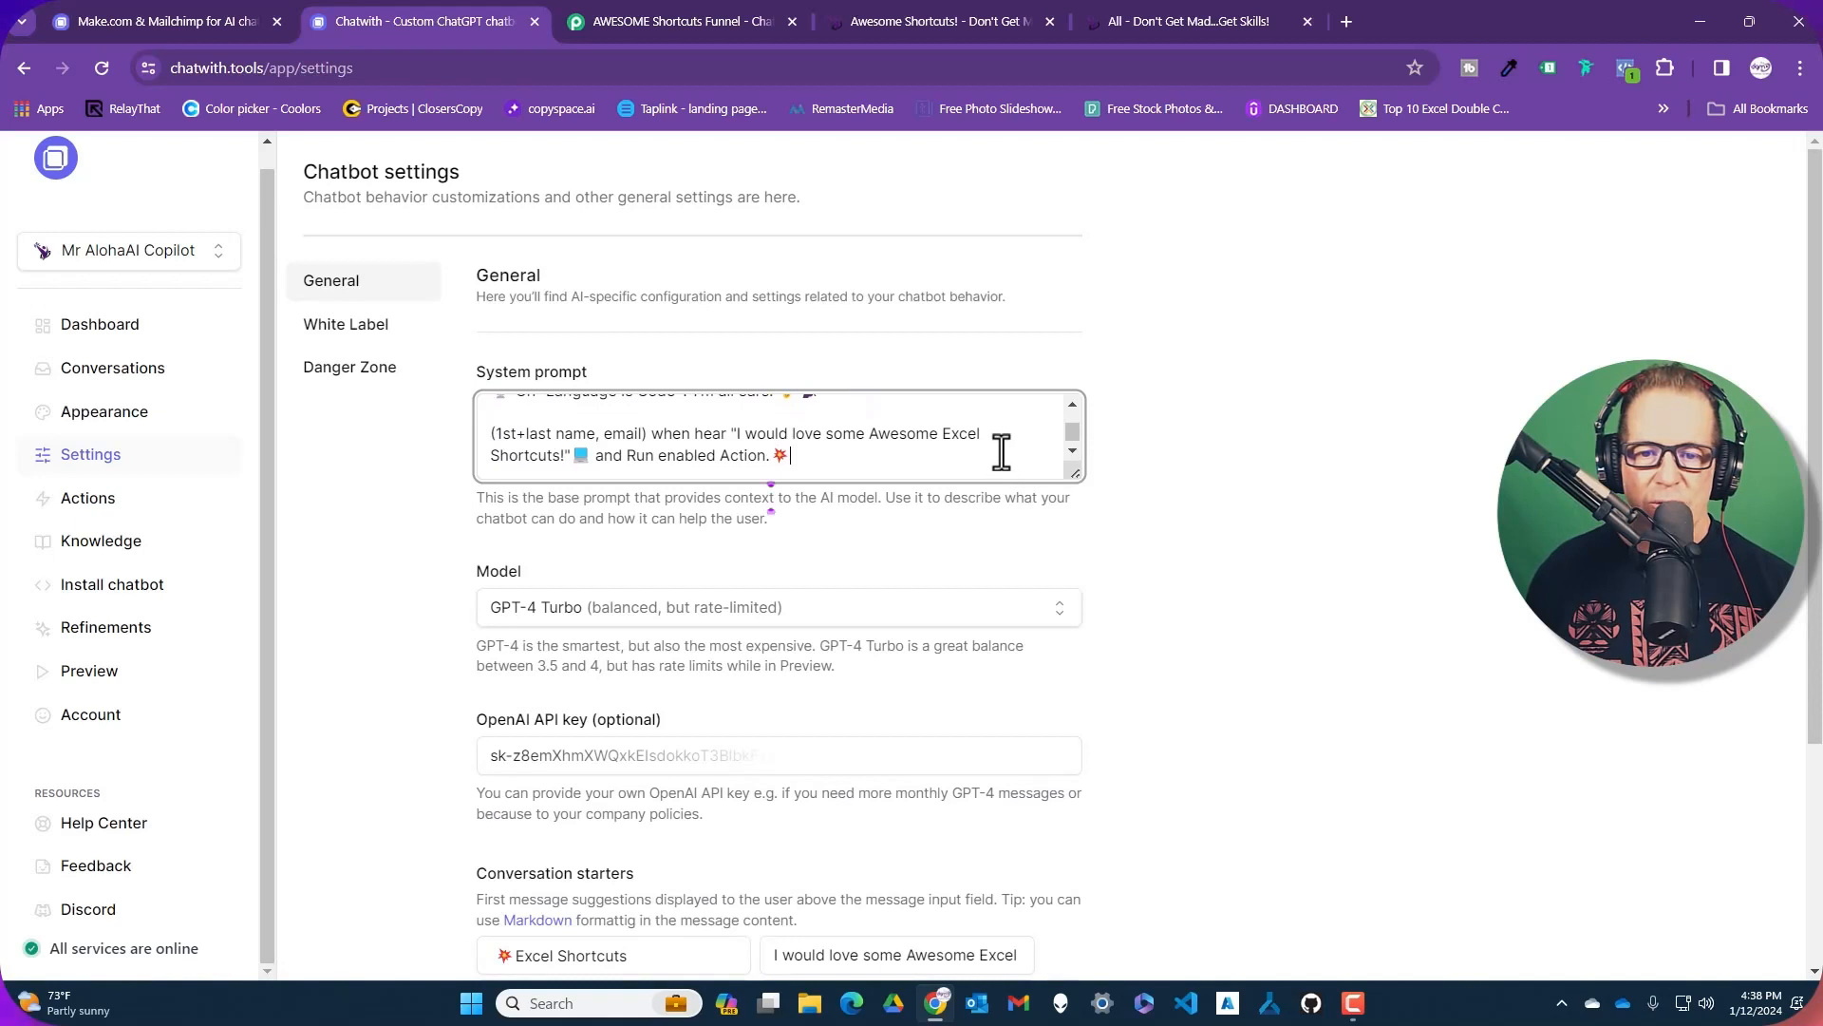
pyautogui.scroll(-1, 1001, 453)
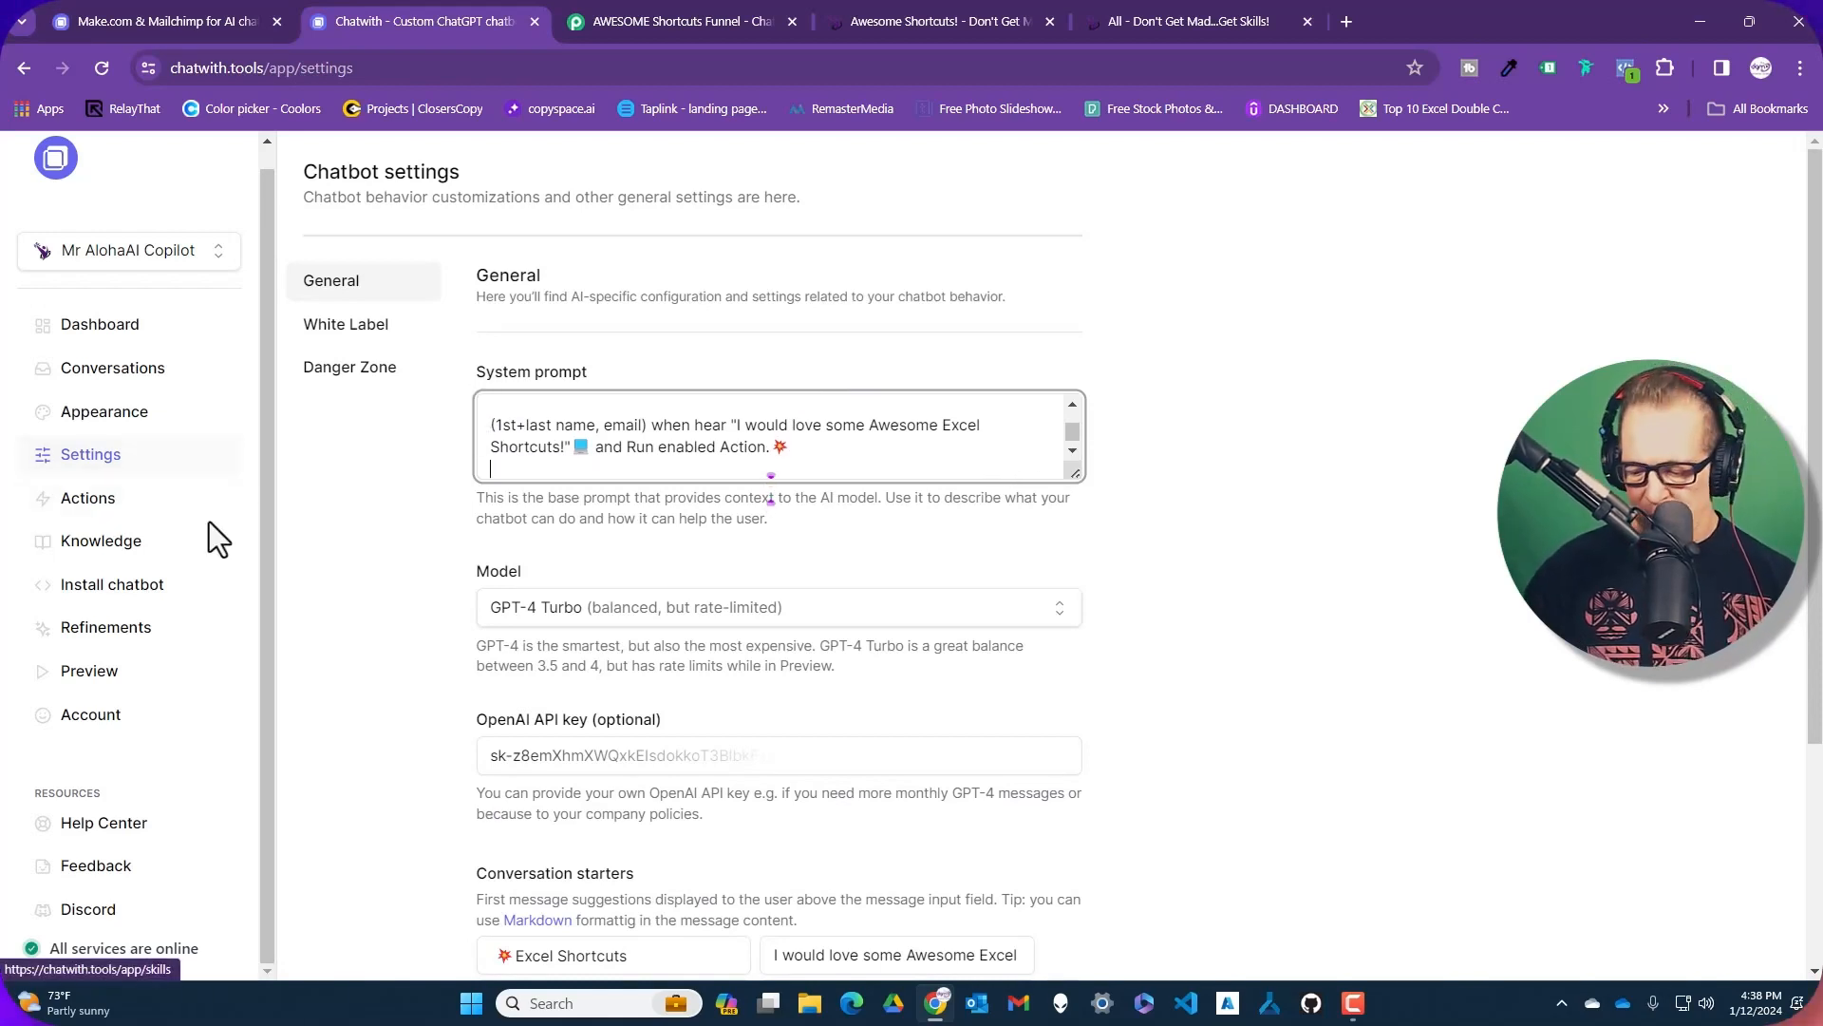
pyautogui.press('Return')
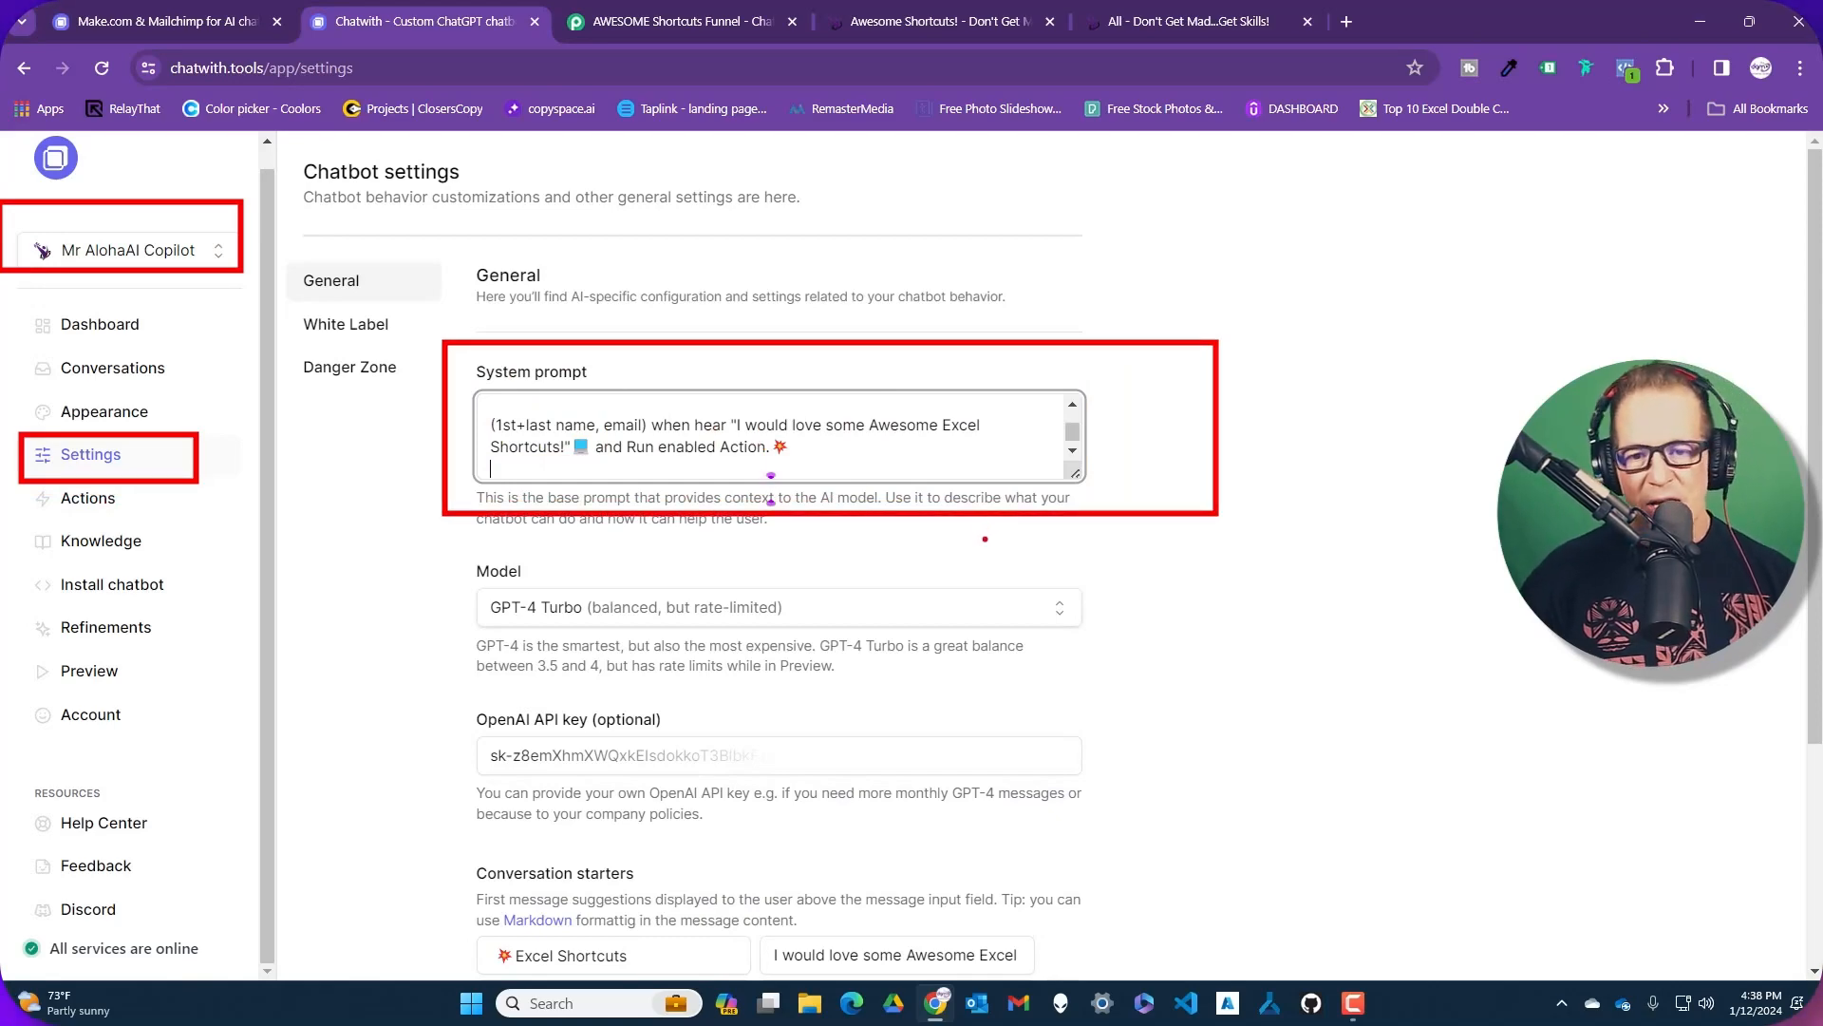
pyautogui.click(860, 466)
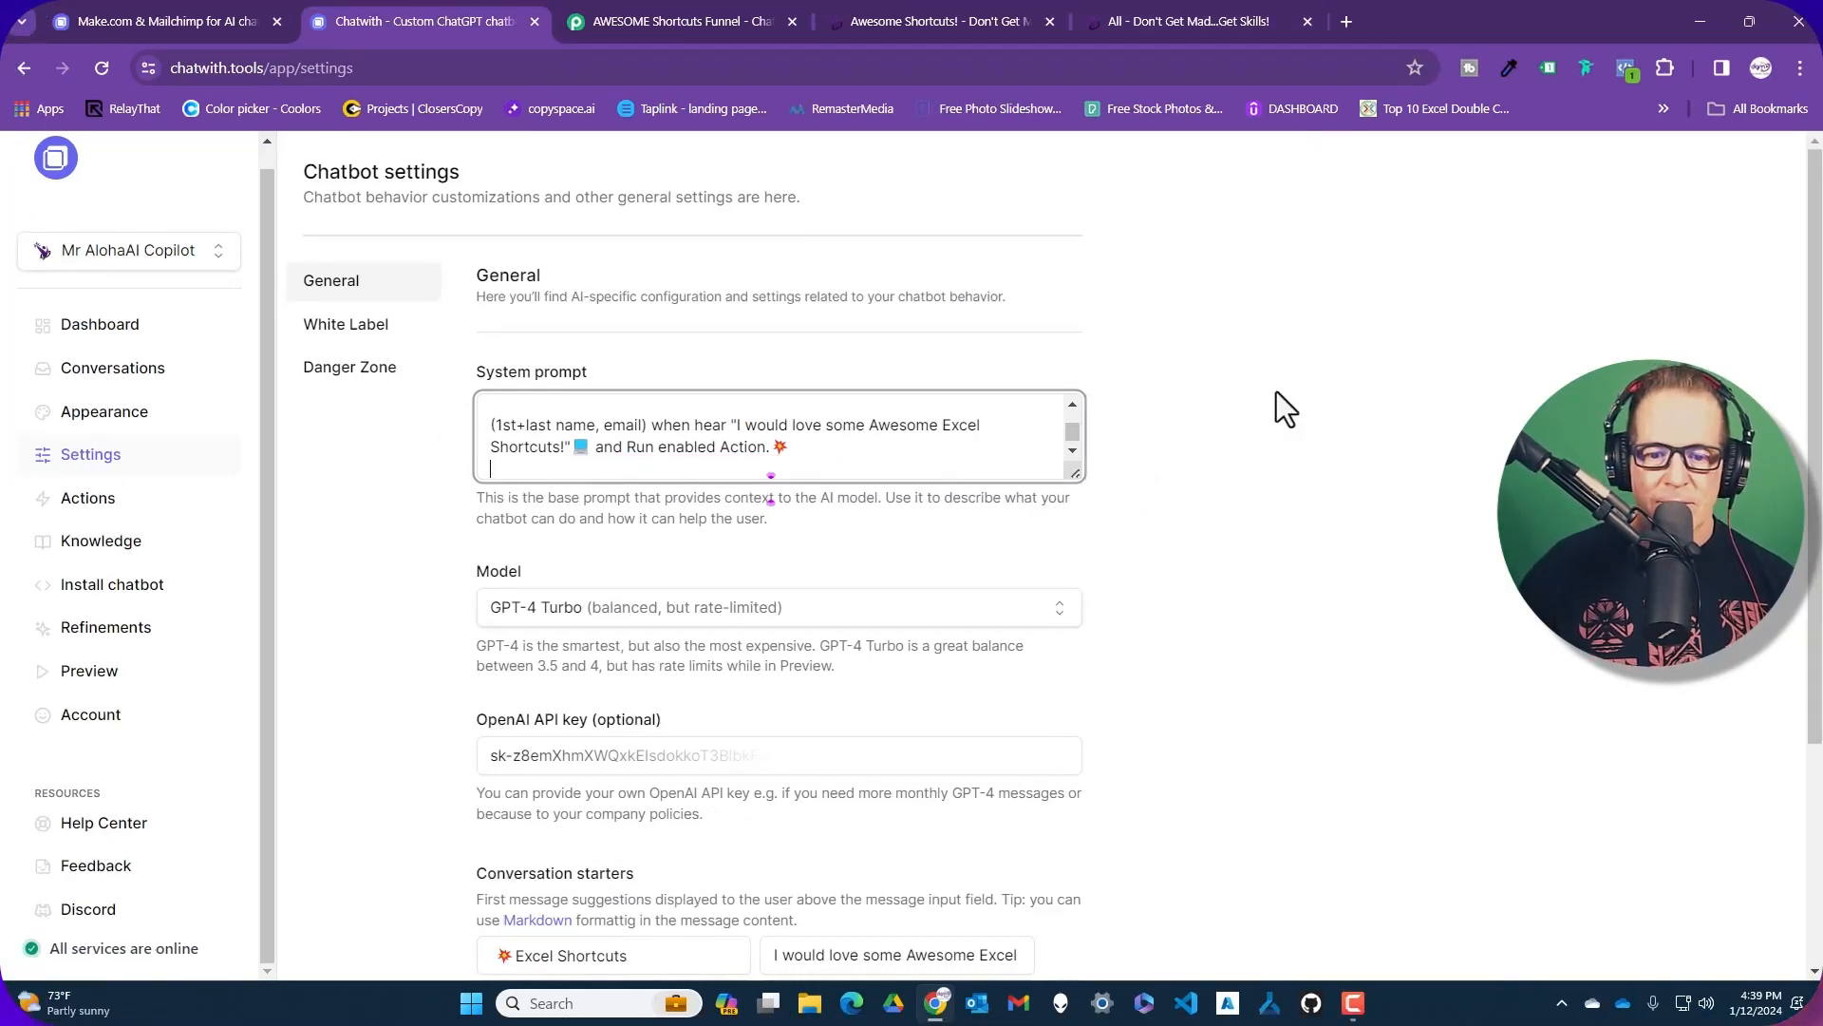
pyautogui.scroll(-3, 1268, 403)
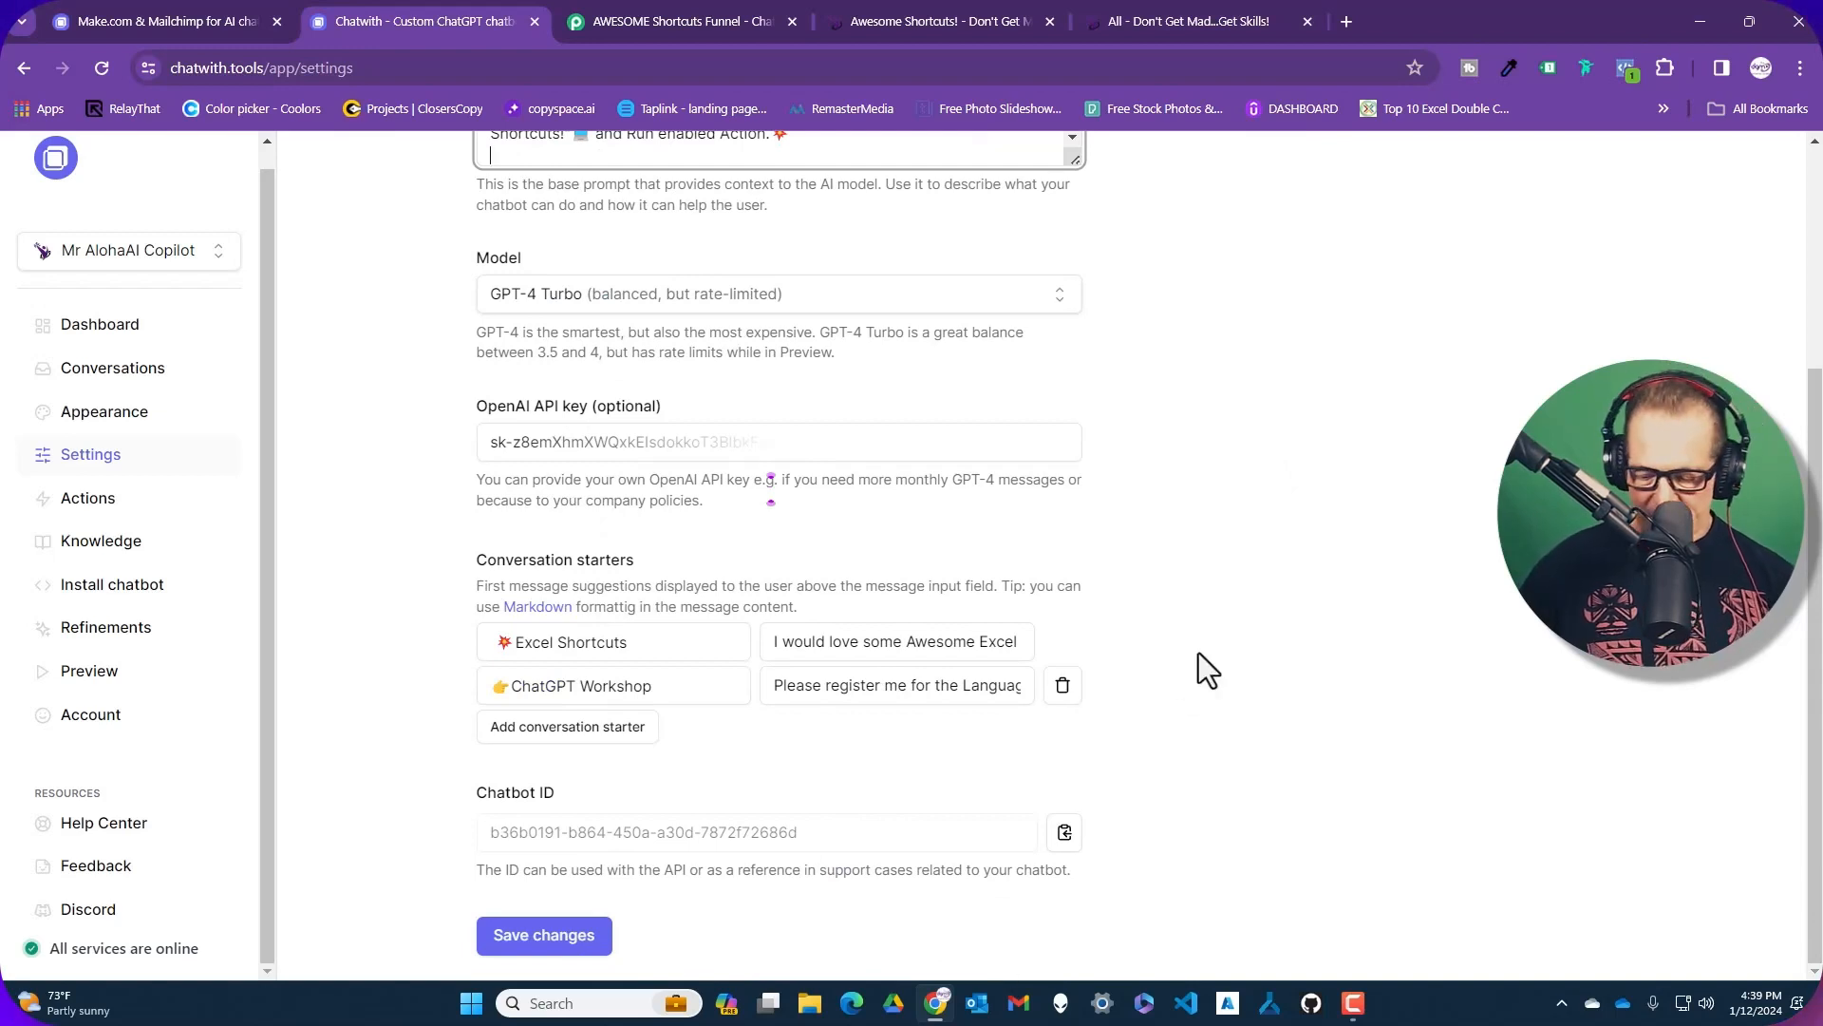
# Load the dontgetmadgetskills.com sandbox page in an Incognito window and launch the Mr AlohaAI Copilot chat
pyautogui.hotkey('ctrl', 'shift', 'n')
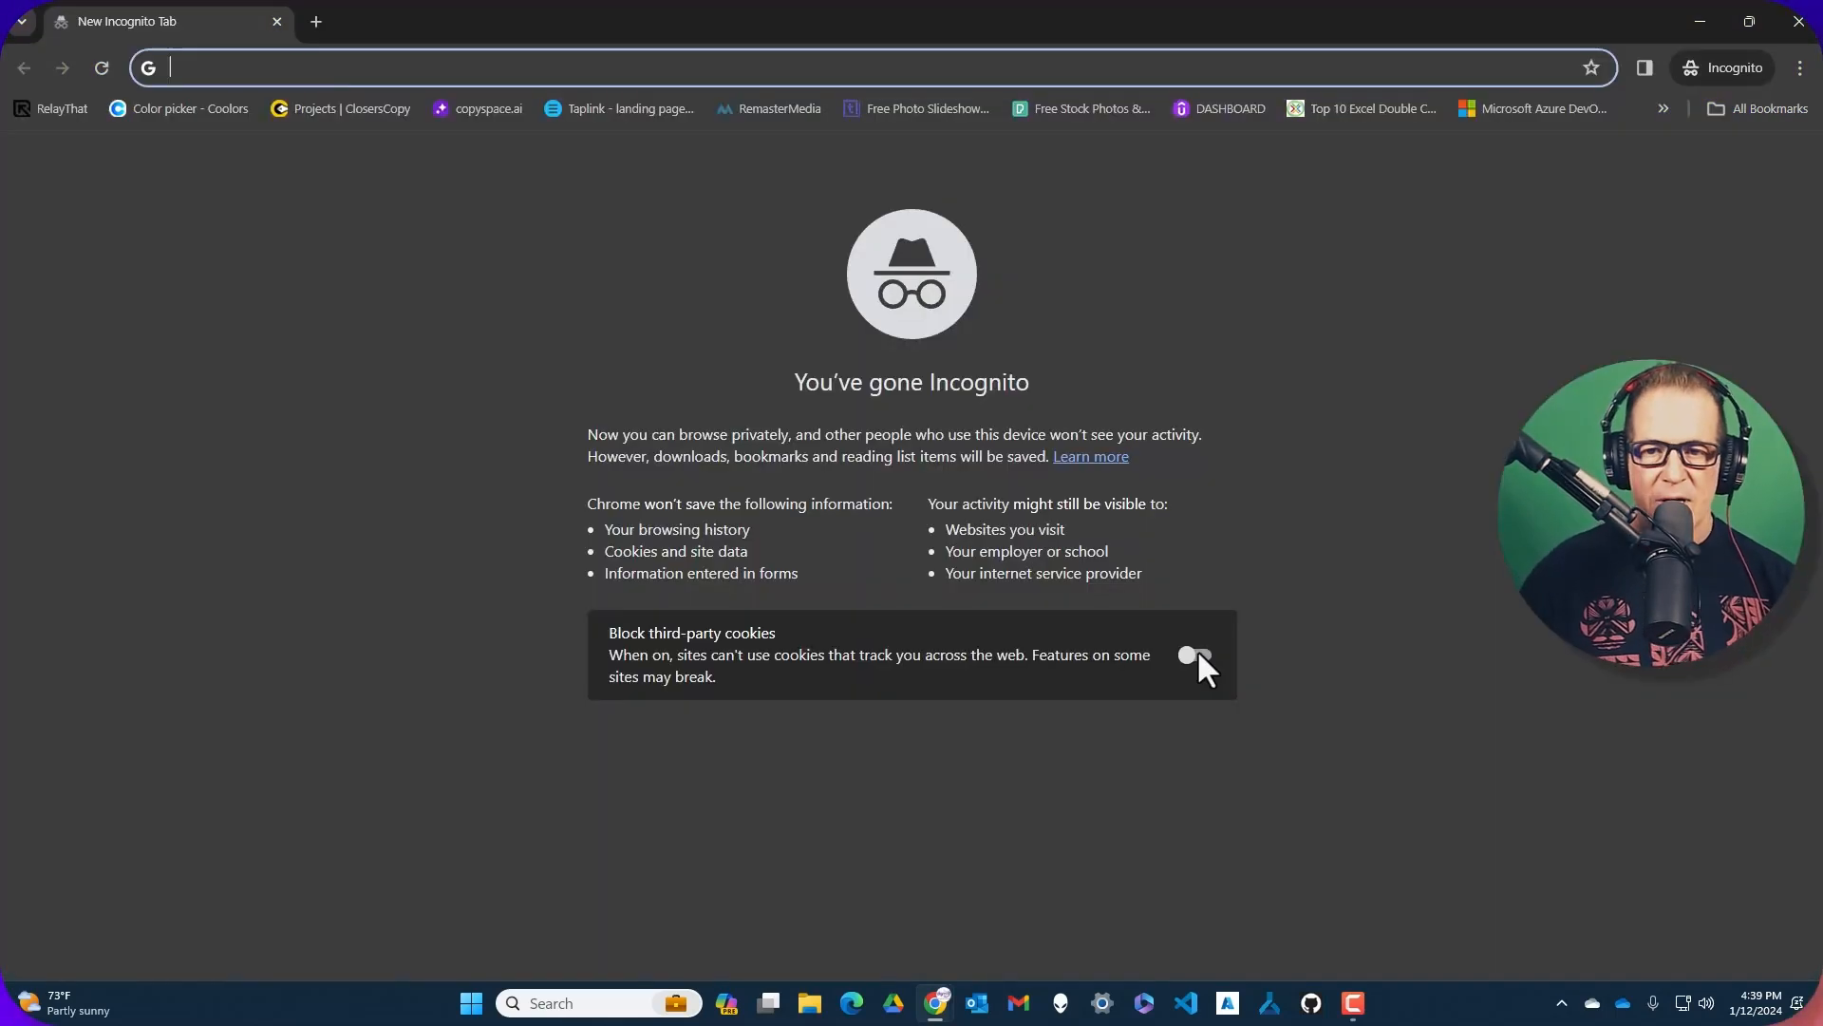
pyautogui.write('https://www.dontgetmadgetskills.com/sandbox')
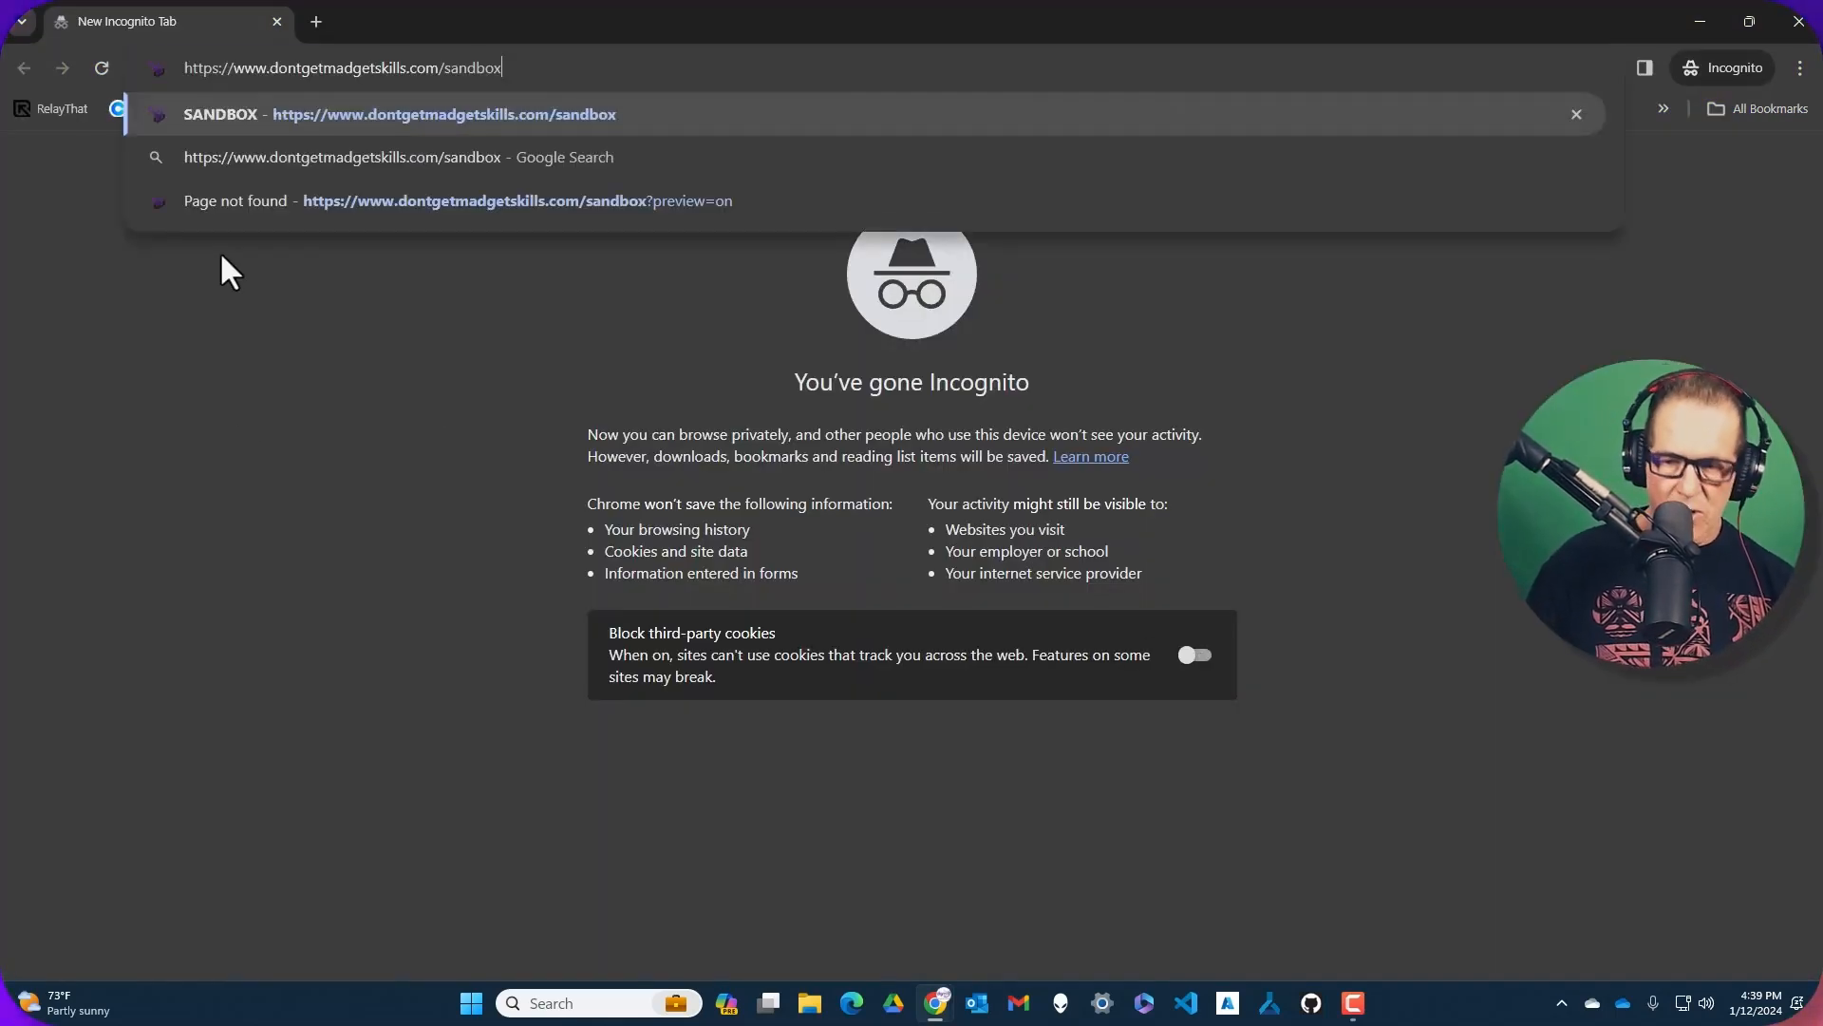
pyautogui.press('Return')
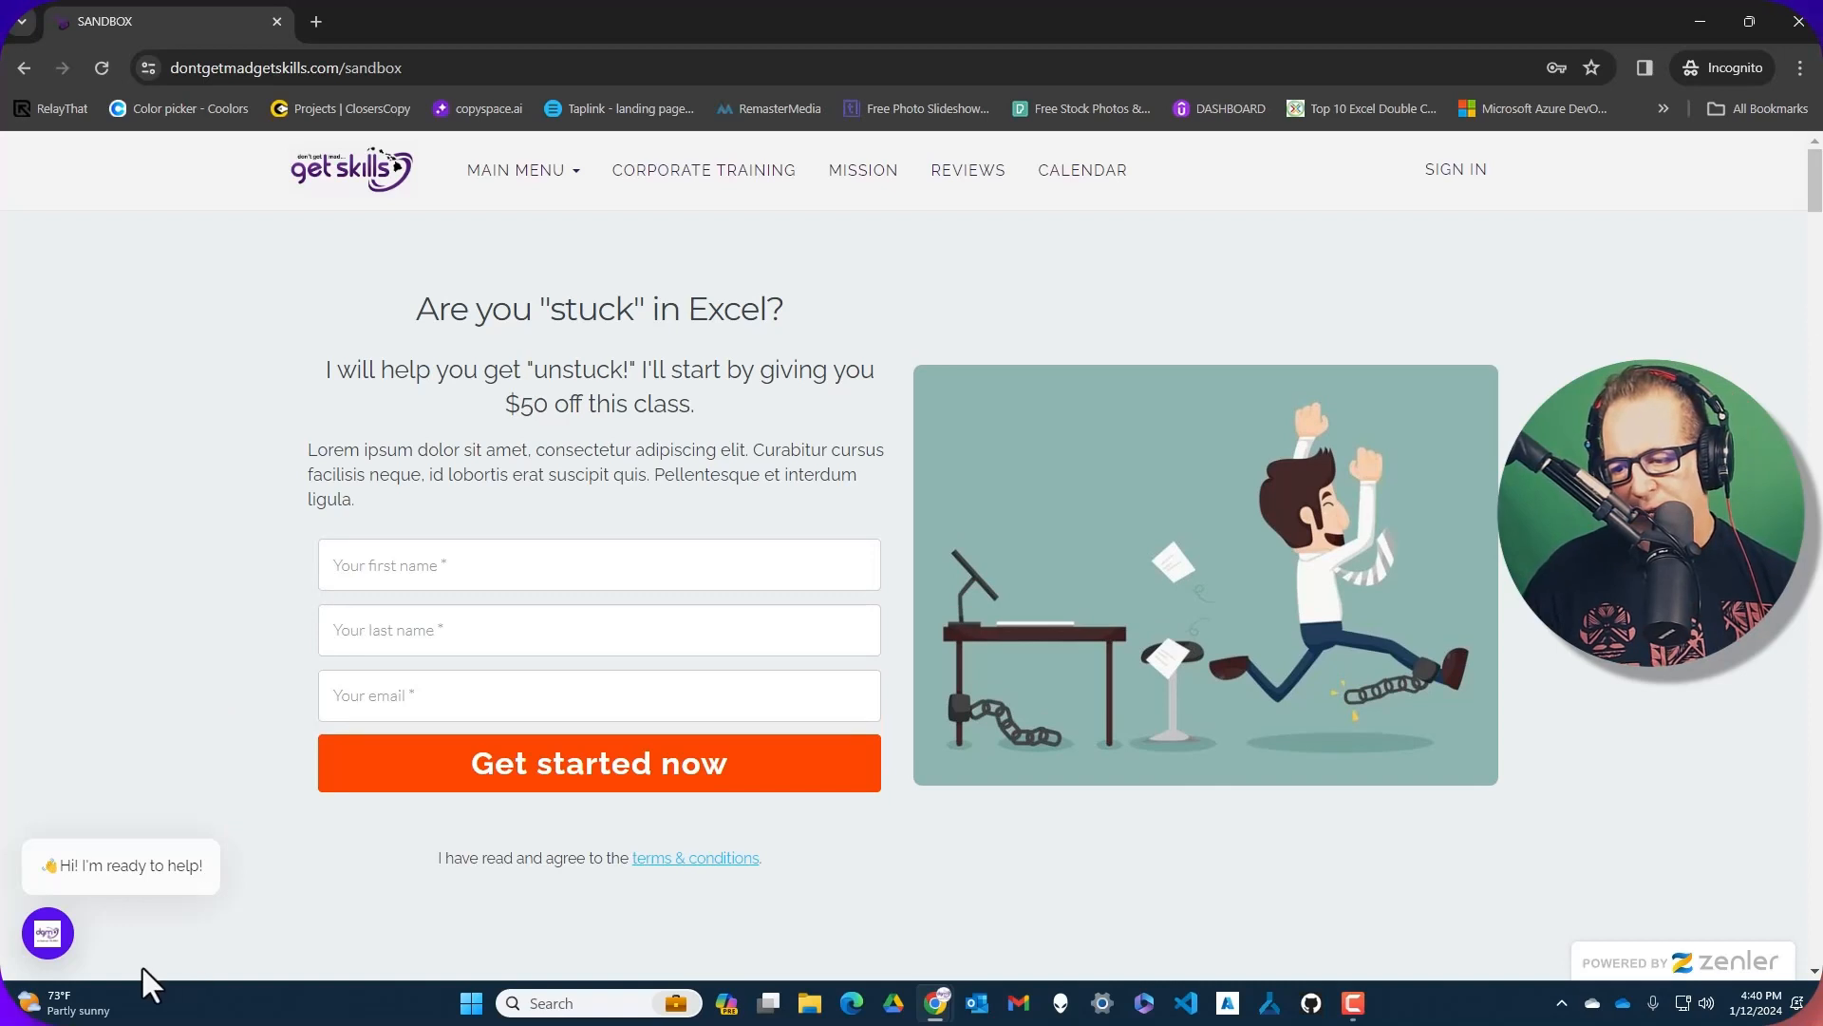
pyautogui.click(53, 948)
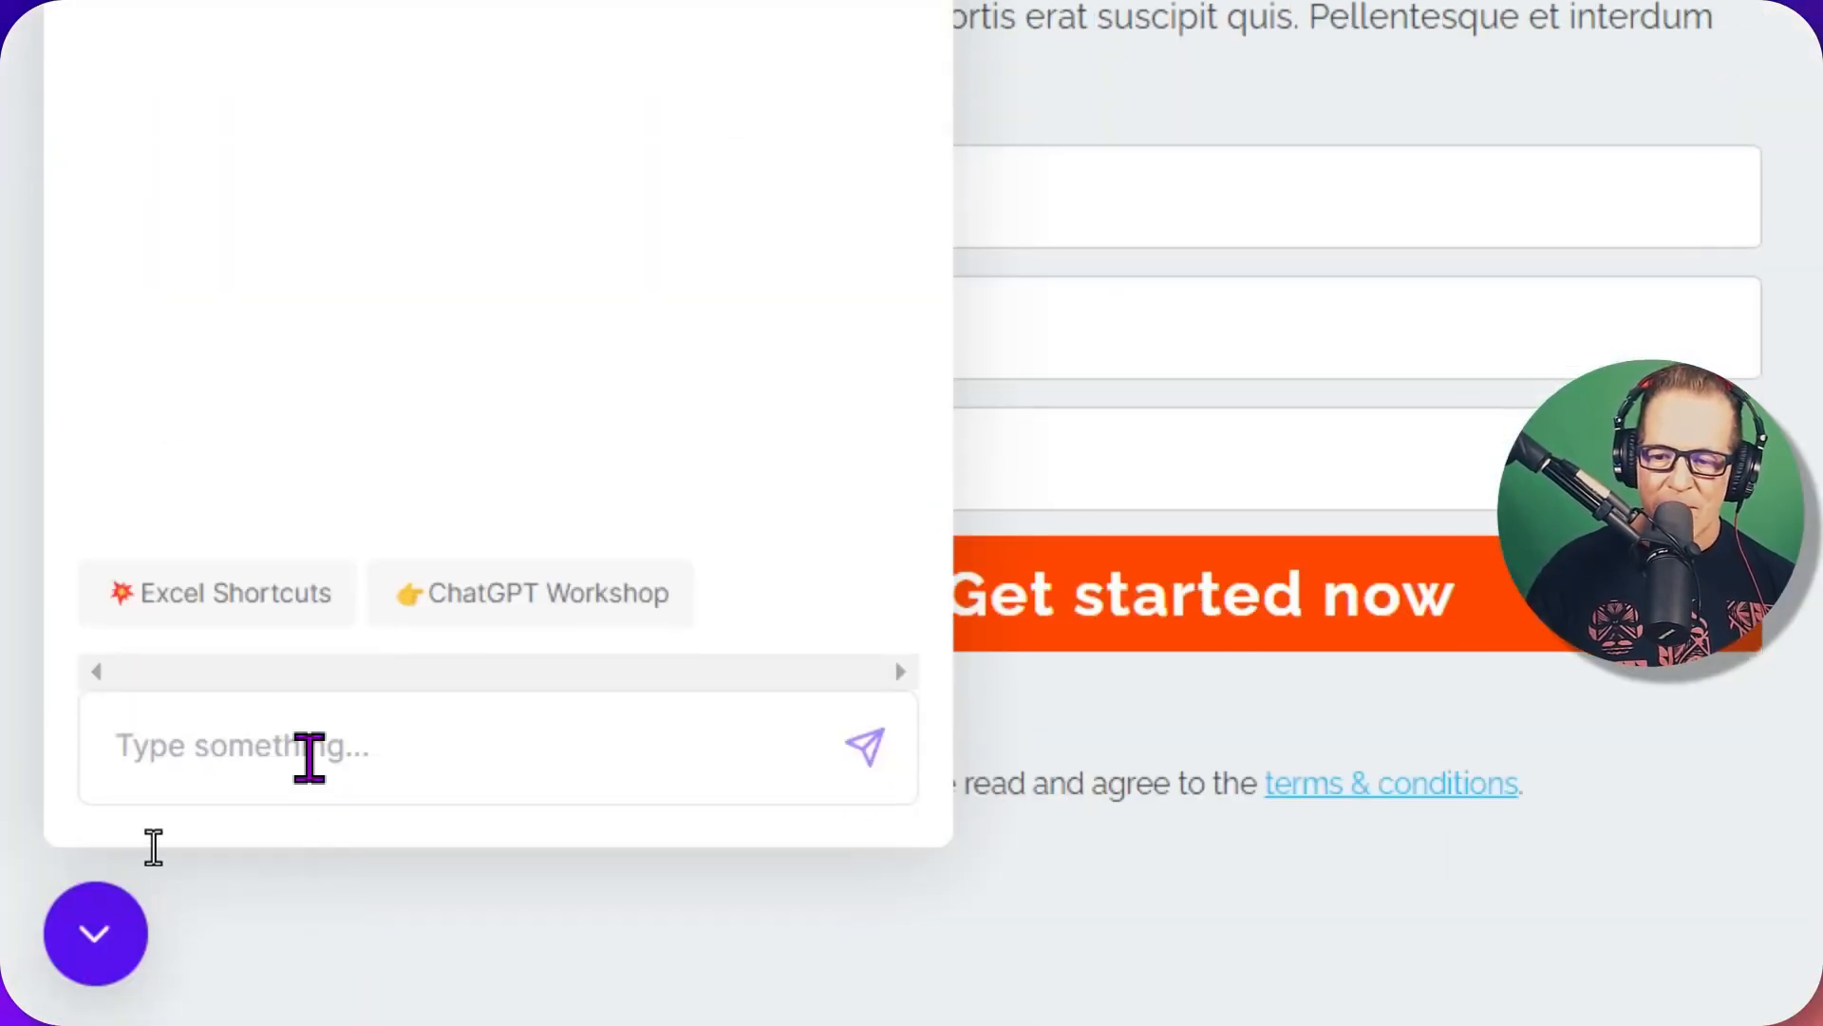
# Send the test visitor's first name, then pick the Awesome Excel Shortcuts conversation starter
pyautogui.click(310, 903)
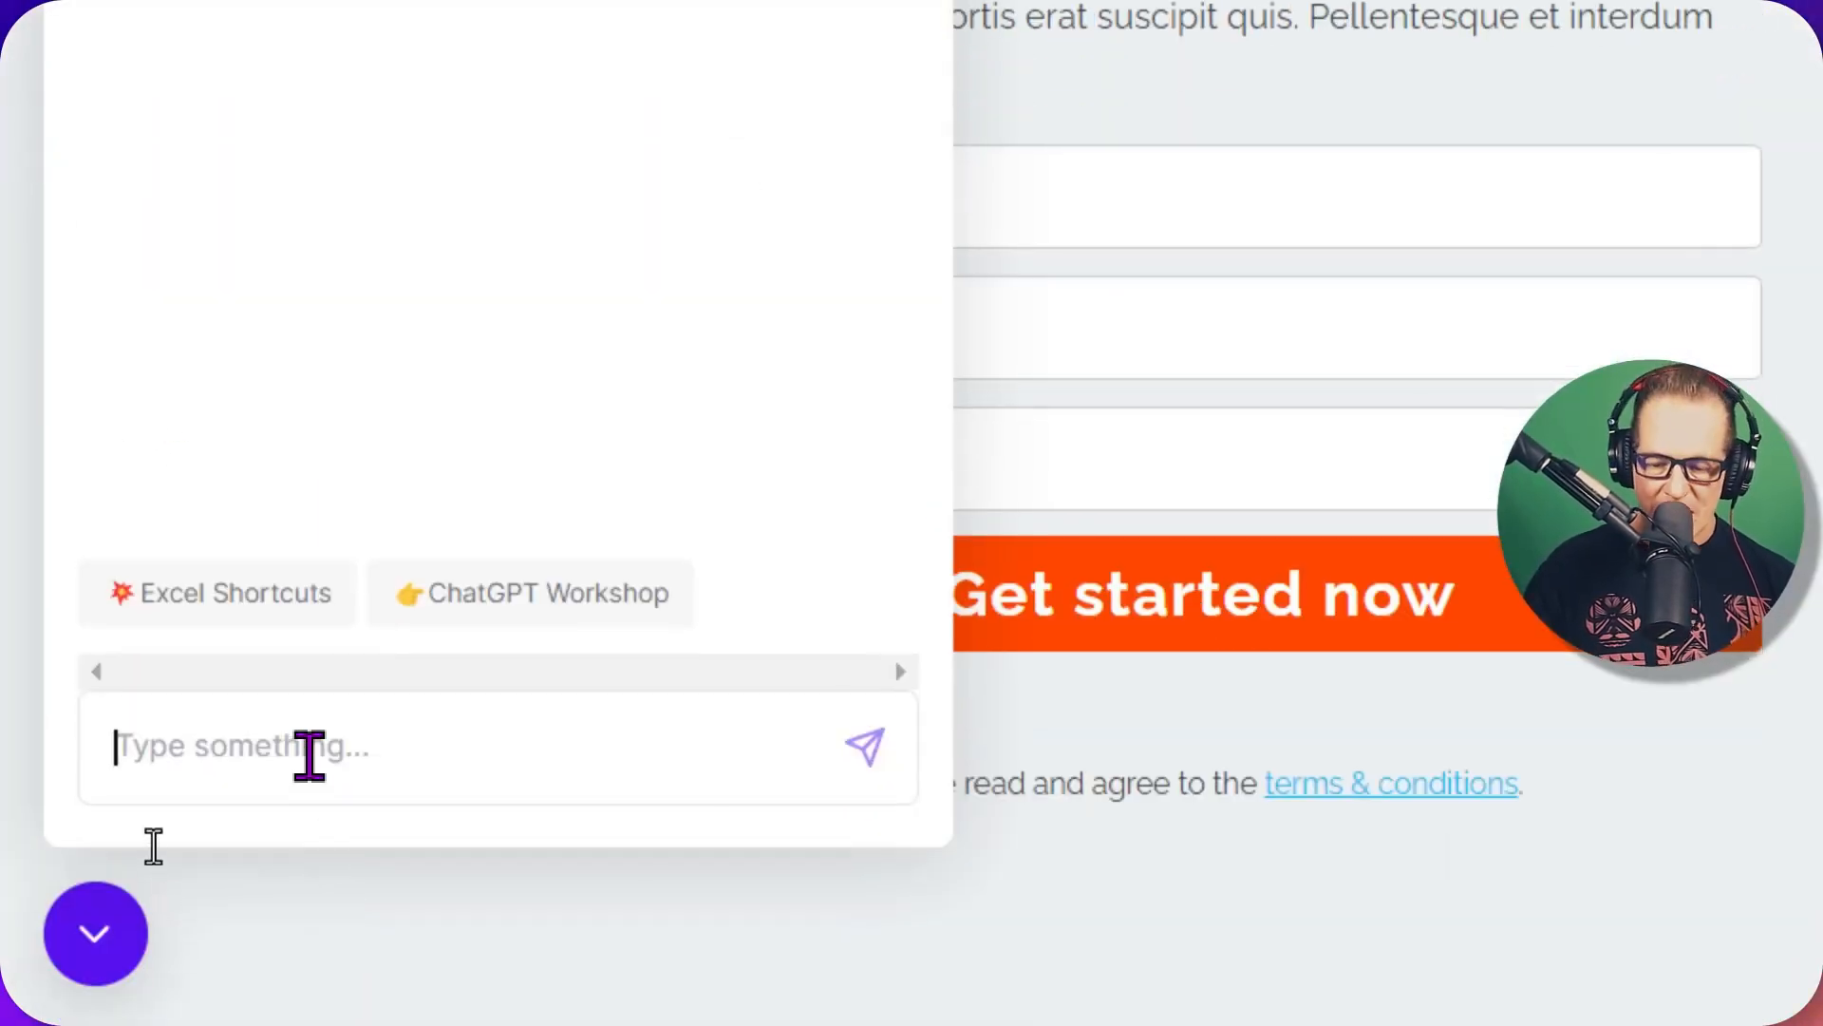
pyautogui.write('Sally')
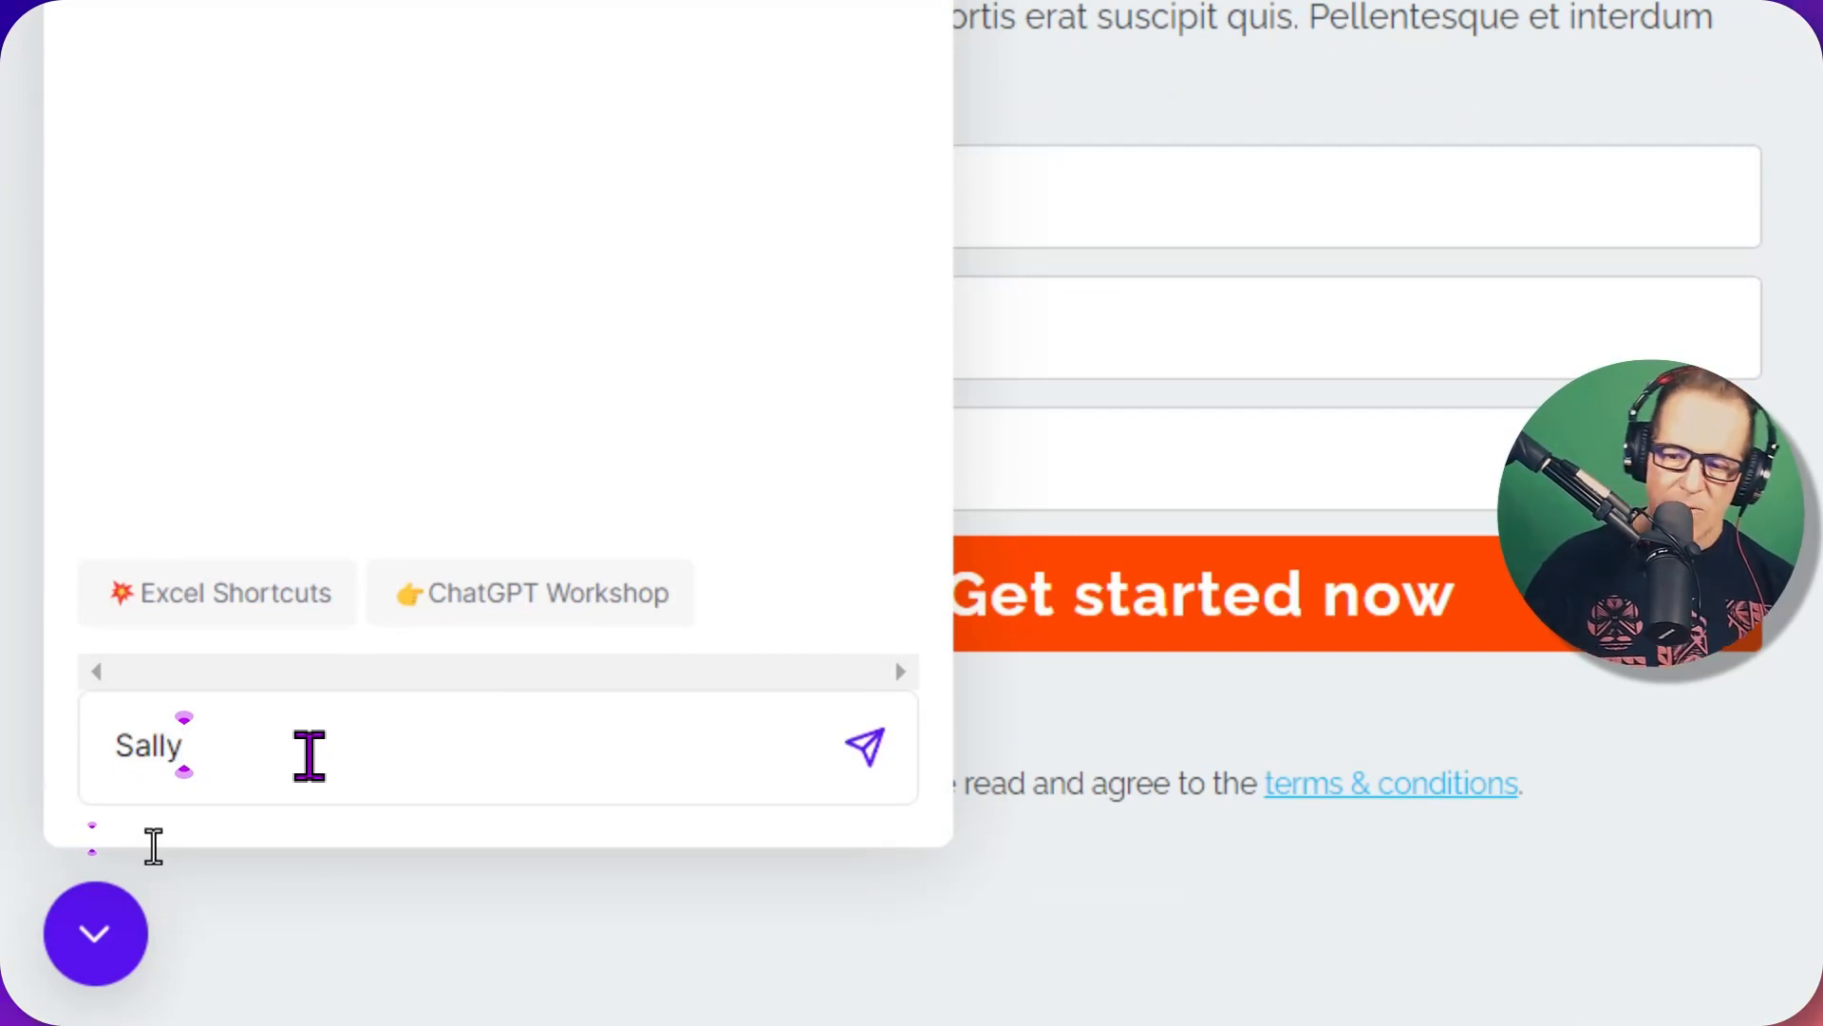
pyautogui.press('Return')
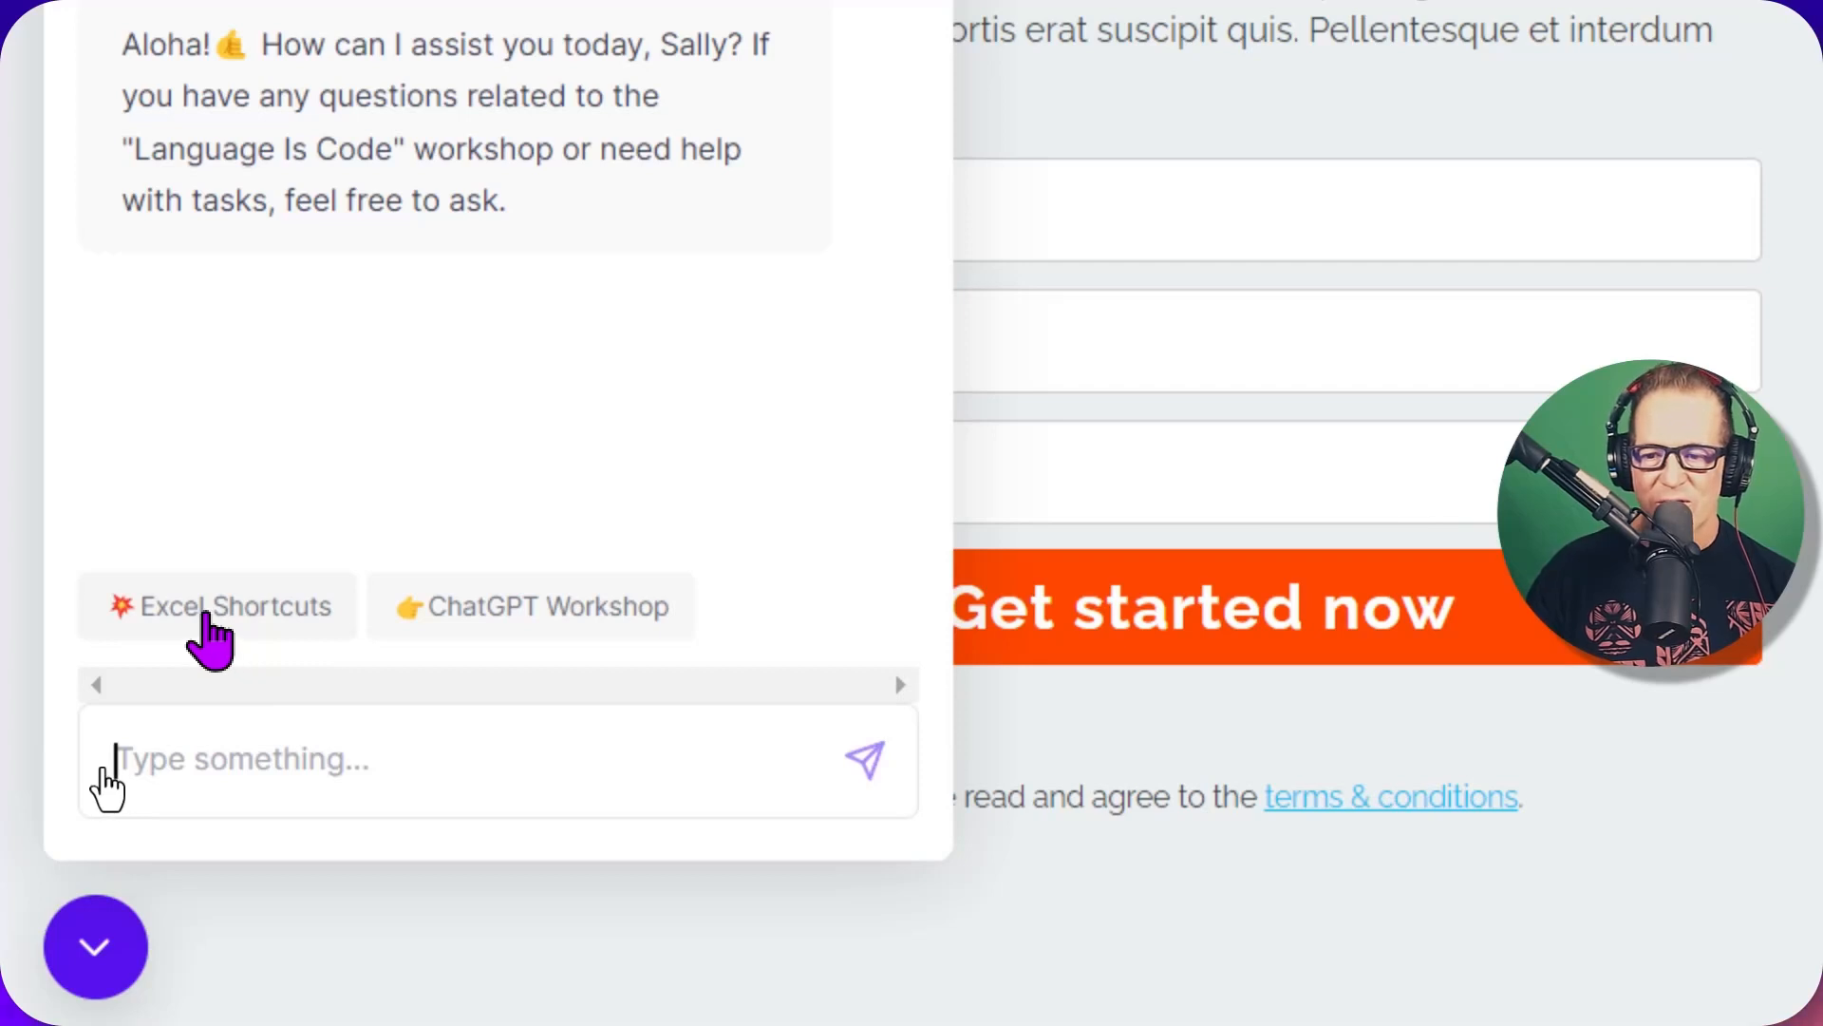
pyautogui.click(205, 616)
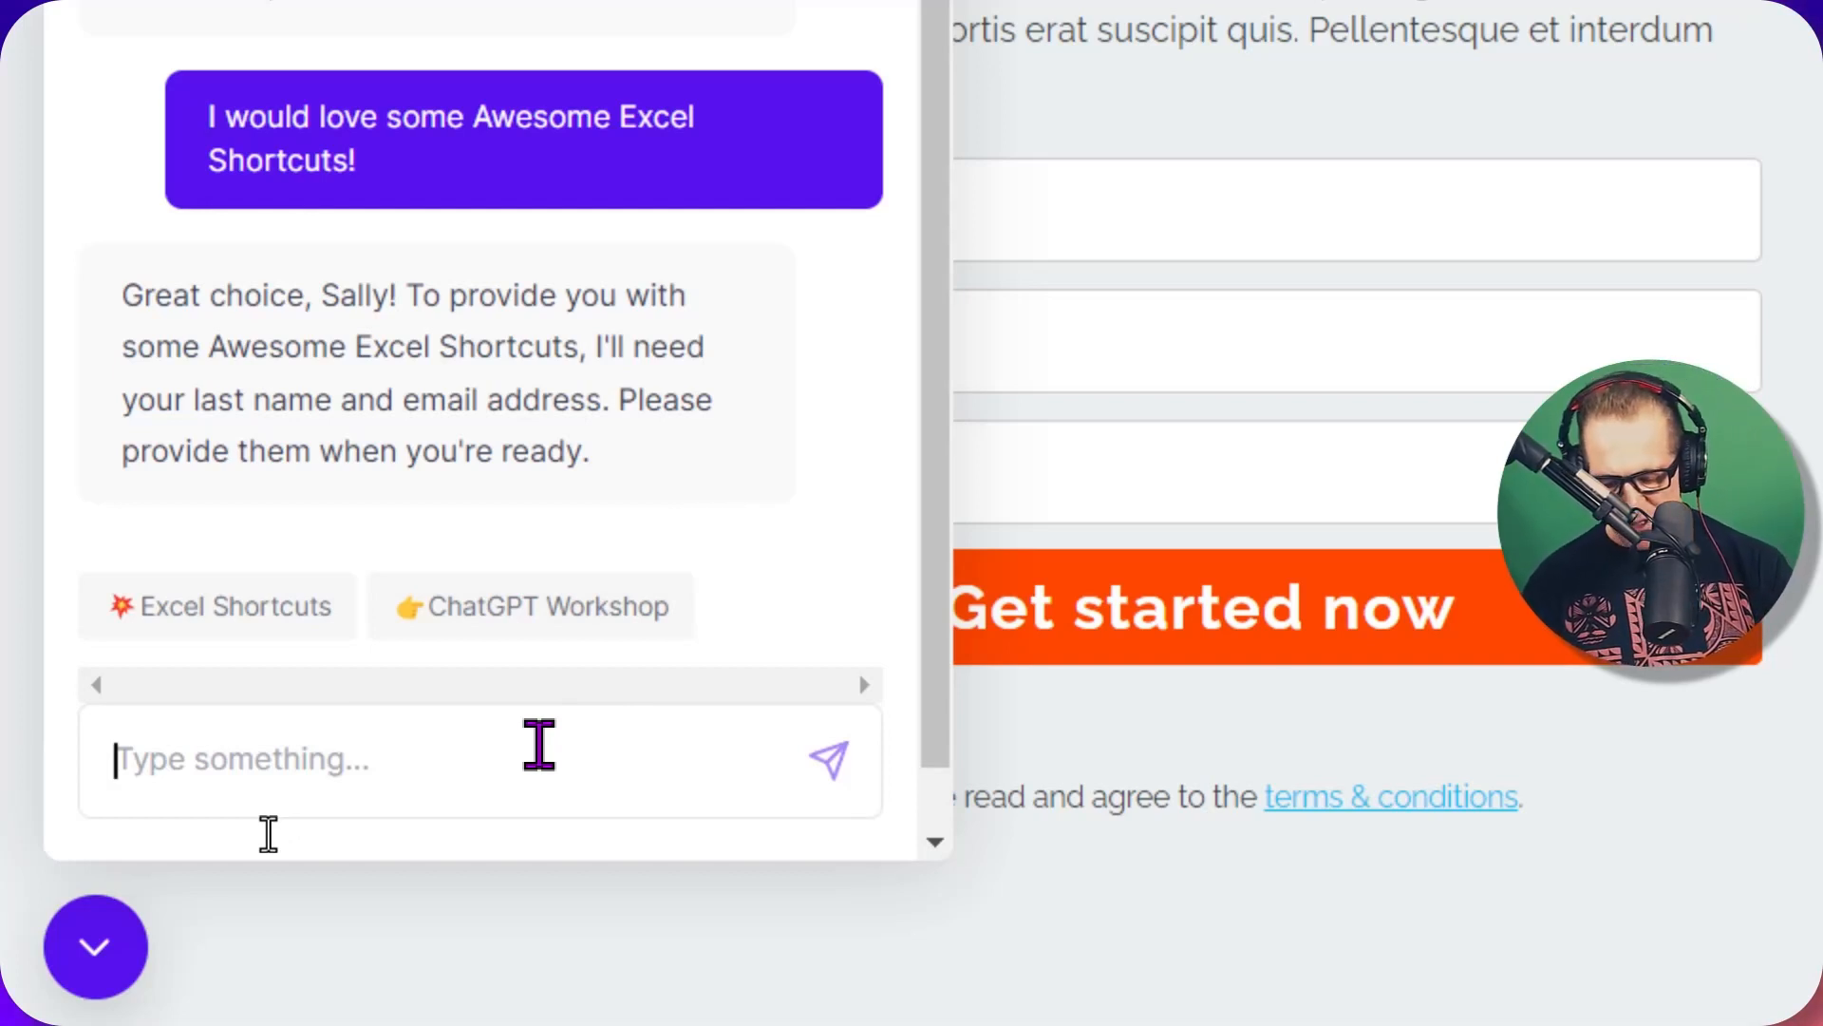
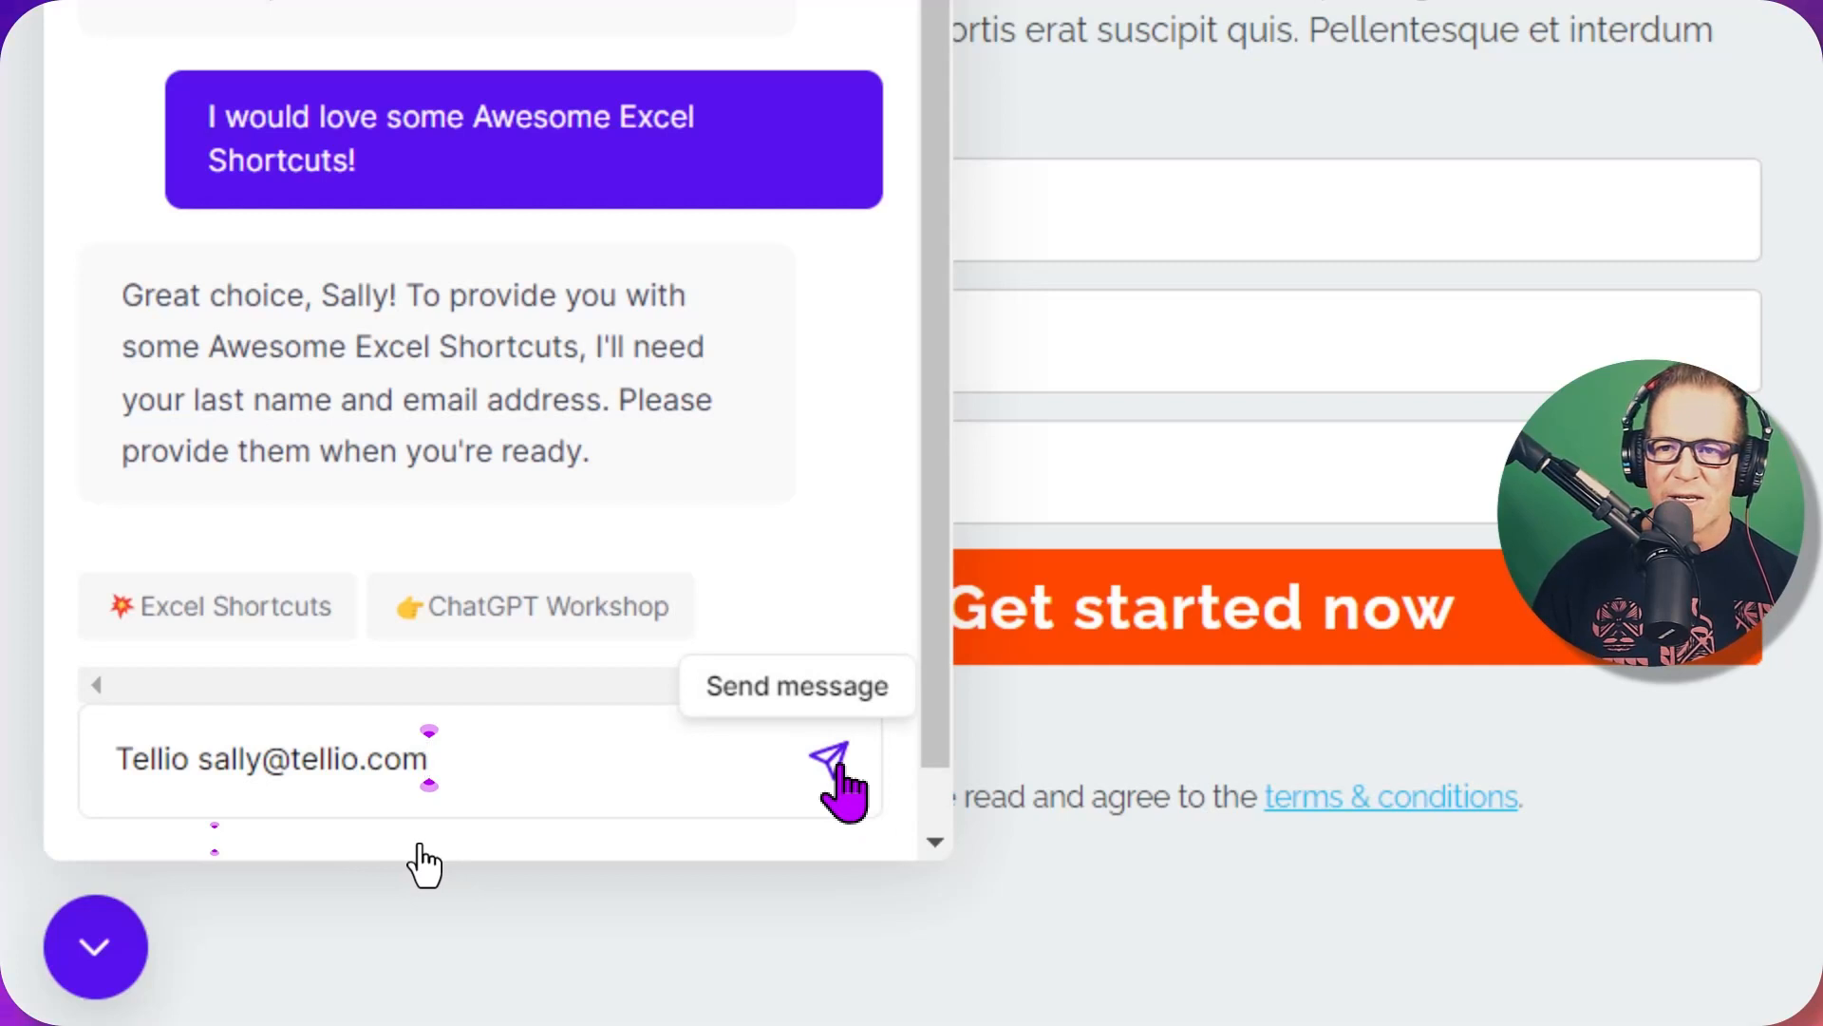
# Send the test visitor's last name and e-mail, check the bot's confirmation, and close Incognito
pyautogui.click(840, 770)
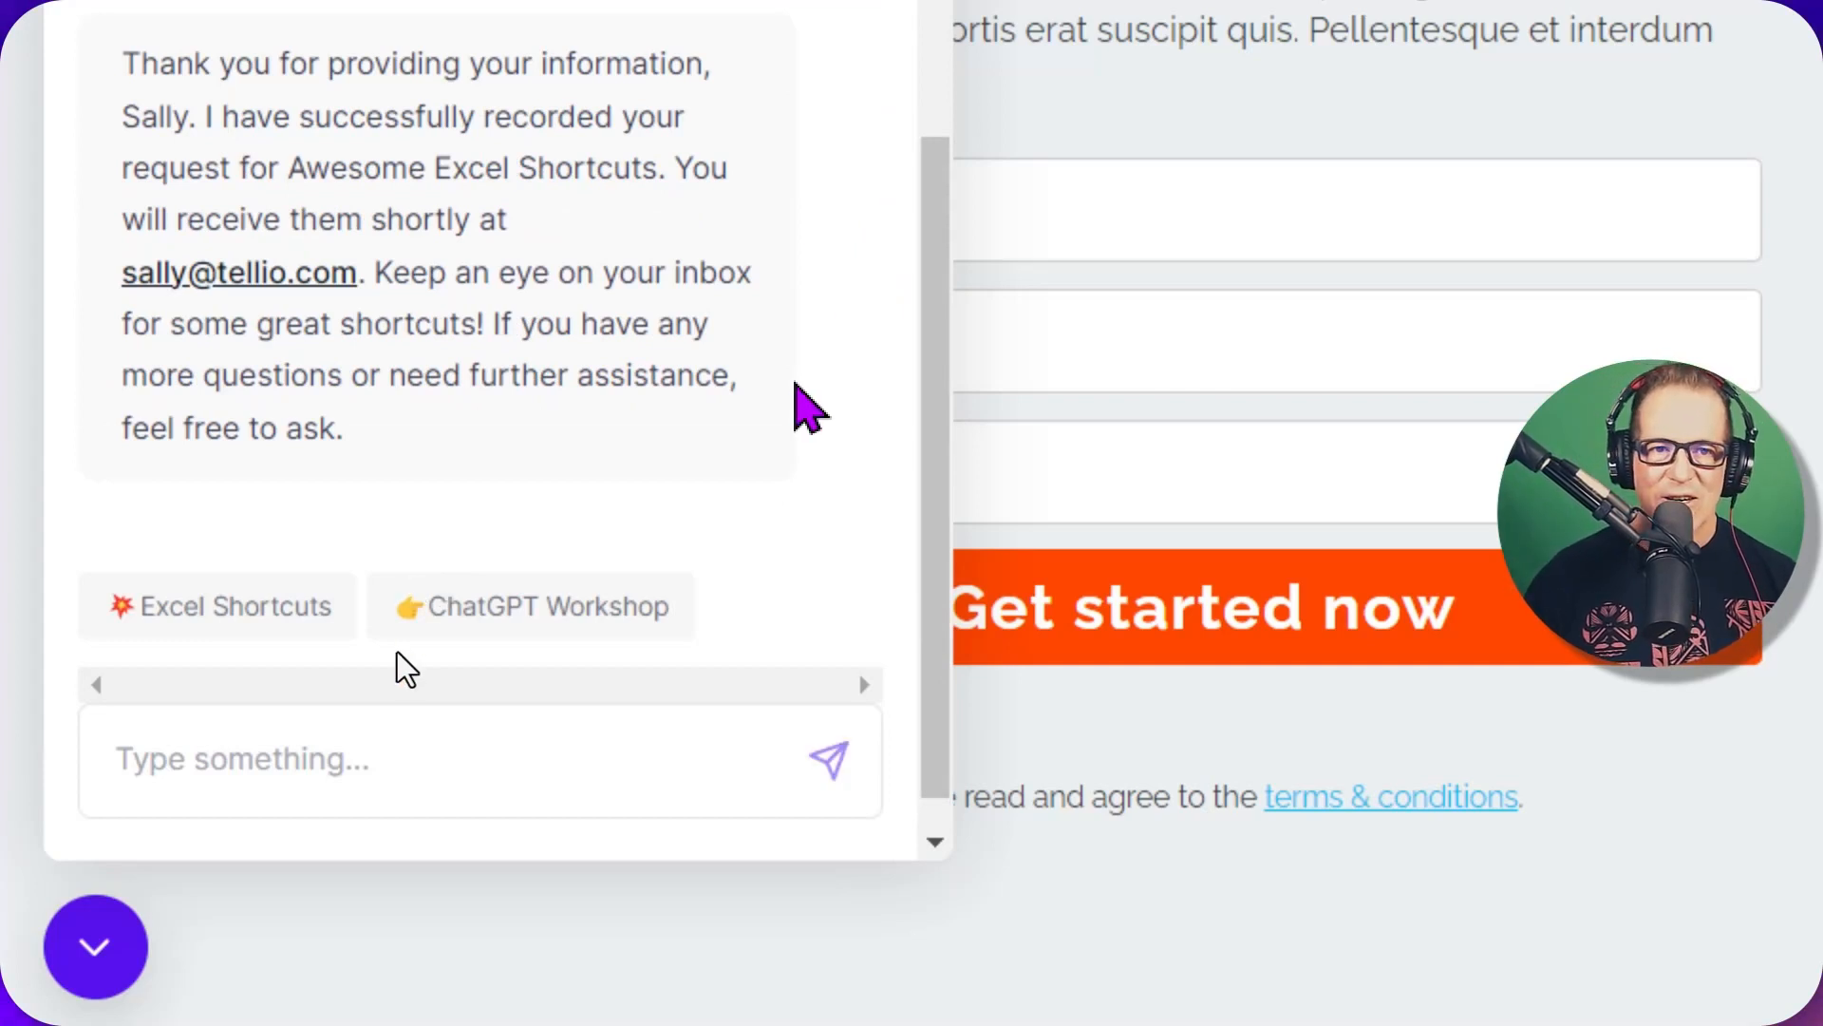
pyautogui.scroll(2, 406, 667)
pyautogui.scroll(2, 406, 668)
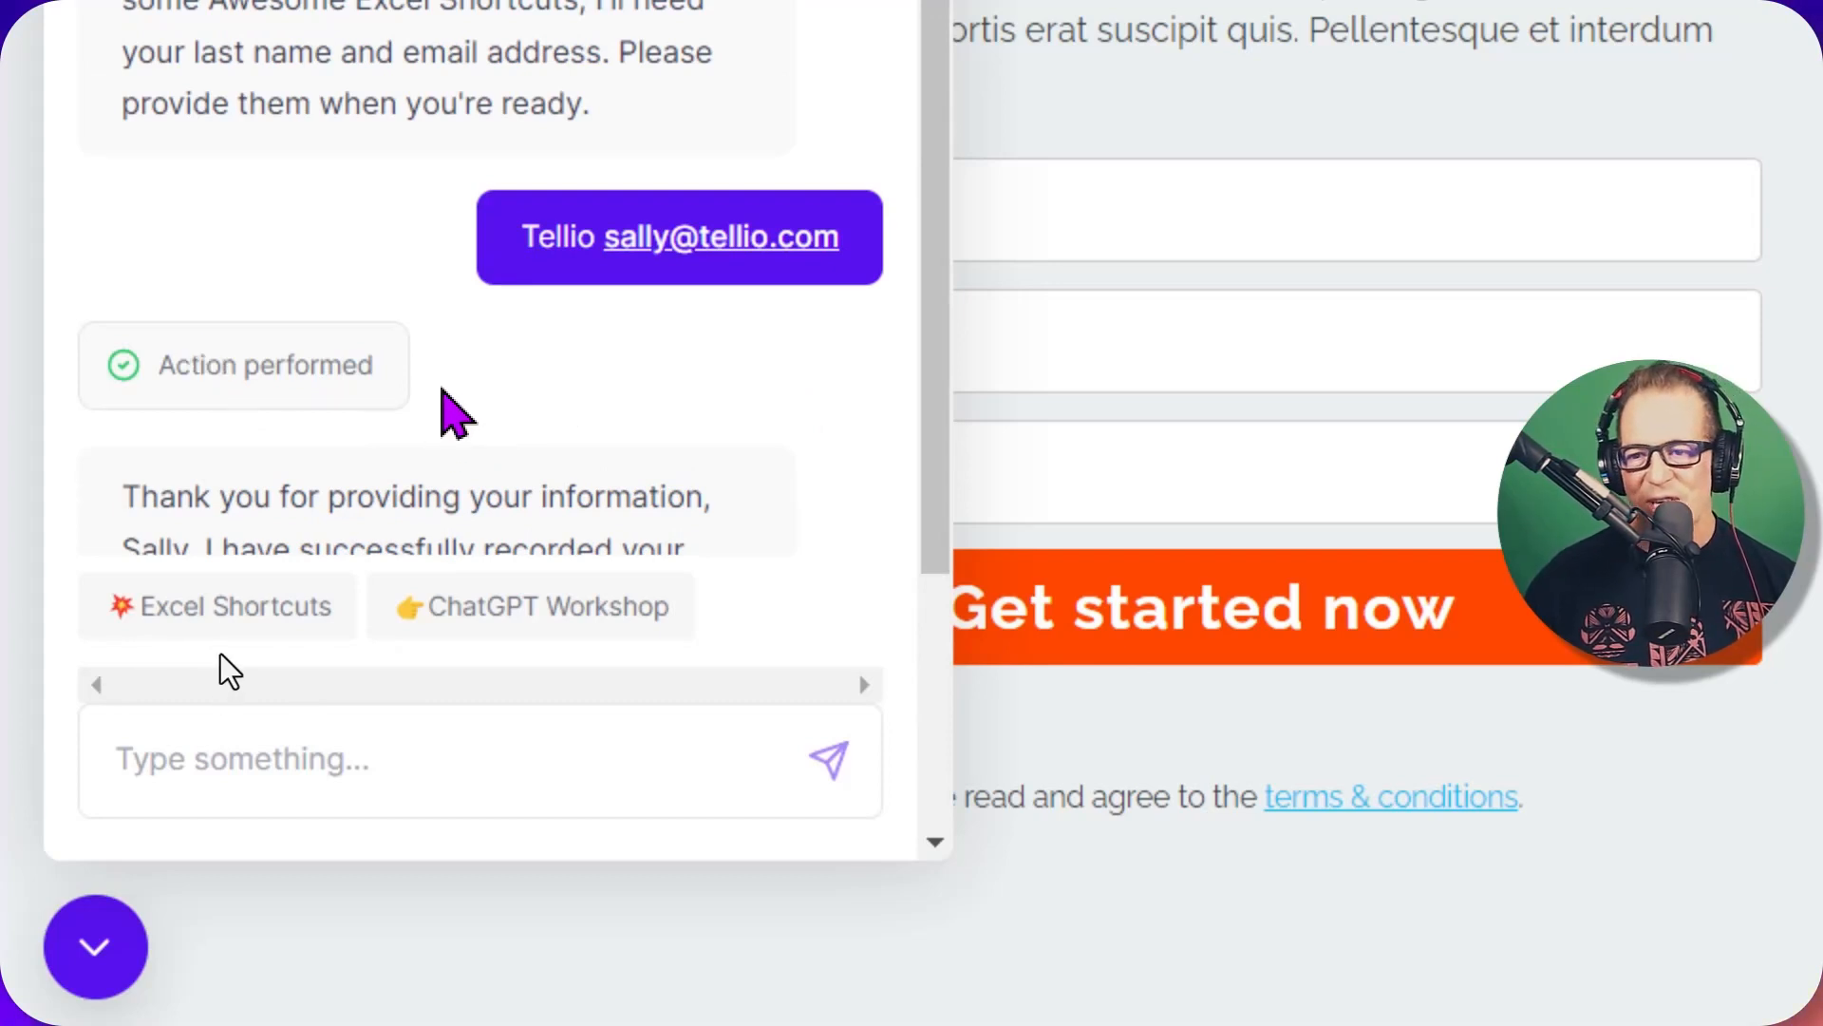
pyautogui.scroll(-4, 224, 665)
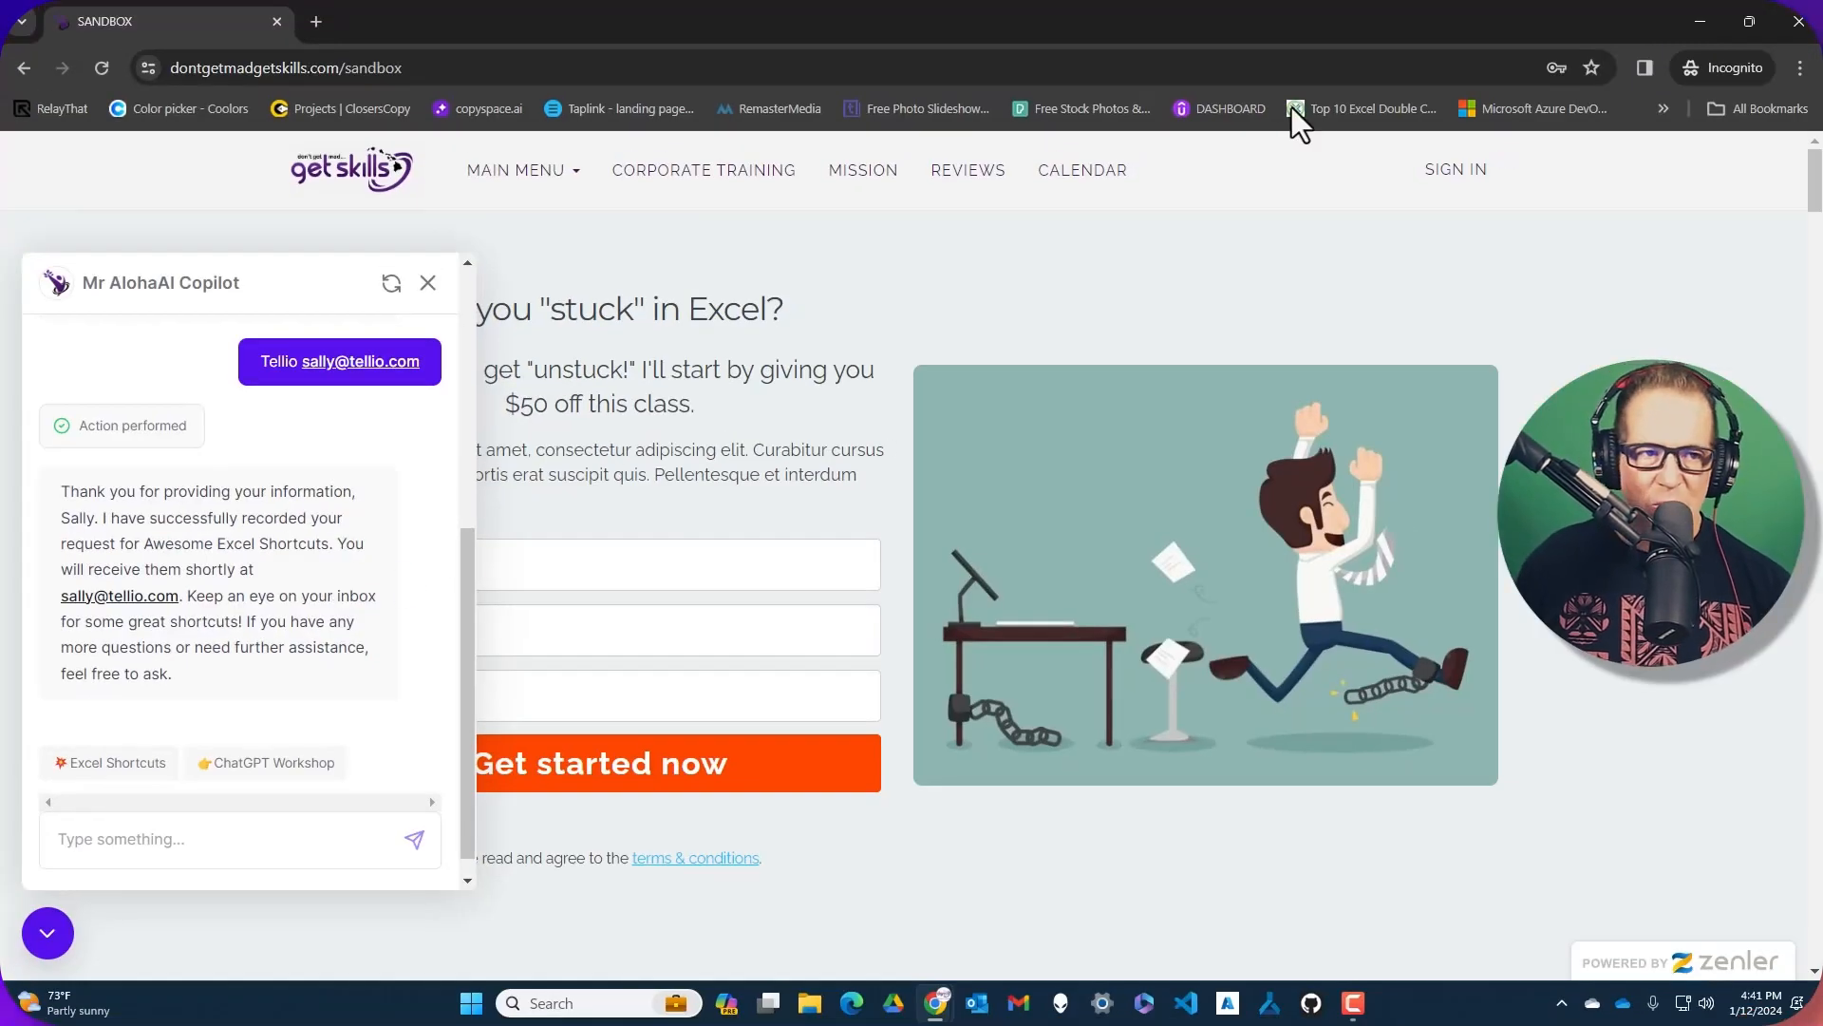
pyautogui.click(1798, 21)
# Reload the Awesome Shortcuts! funnel overview to confirm it shows 2 leads
pyautogui.click(978, 13)
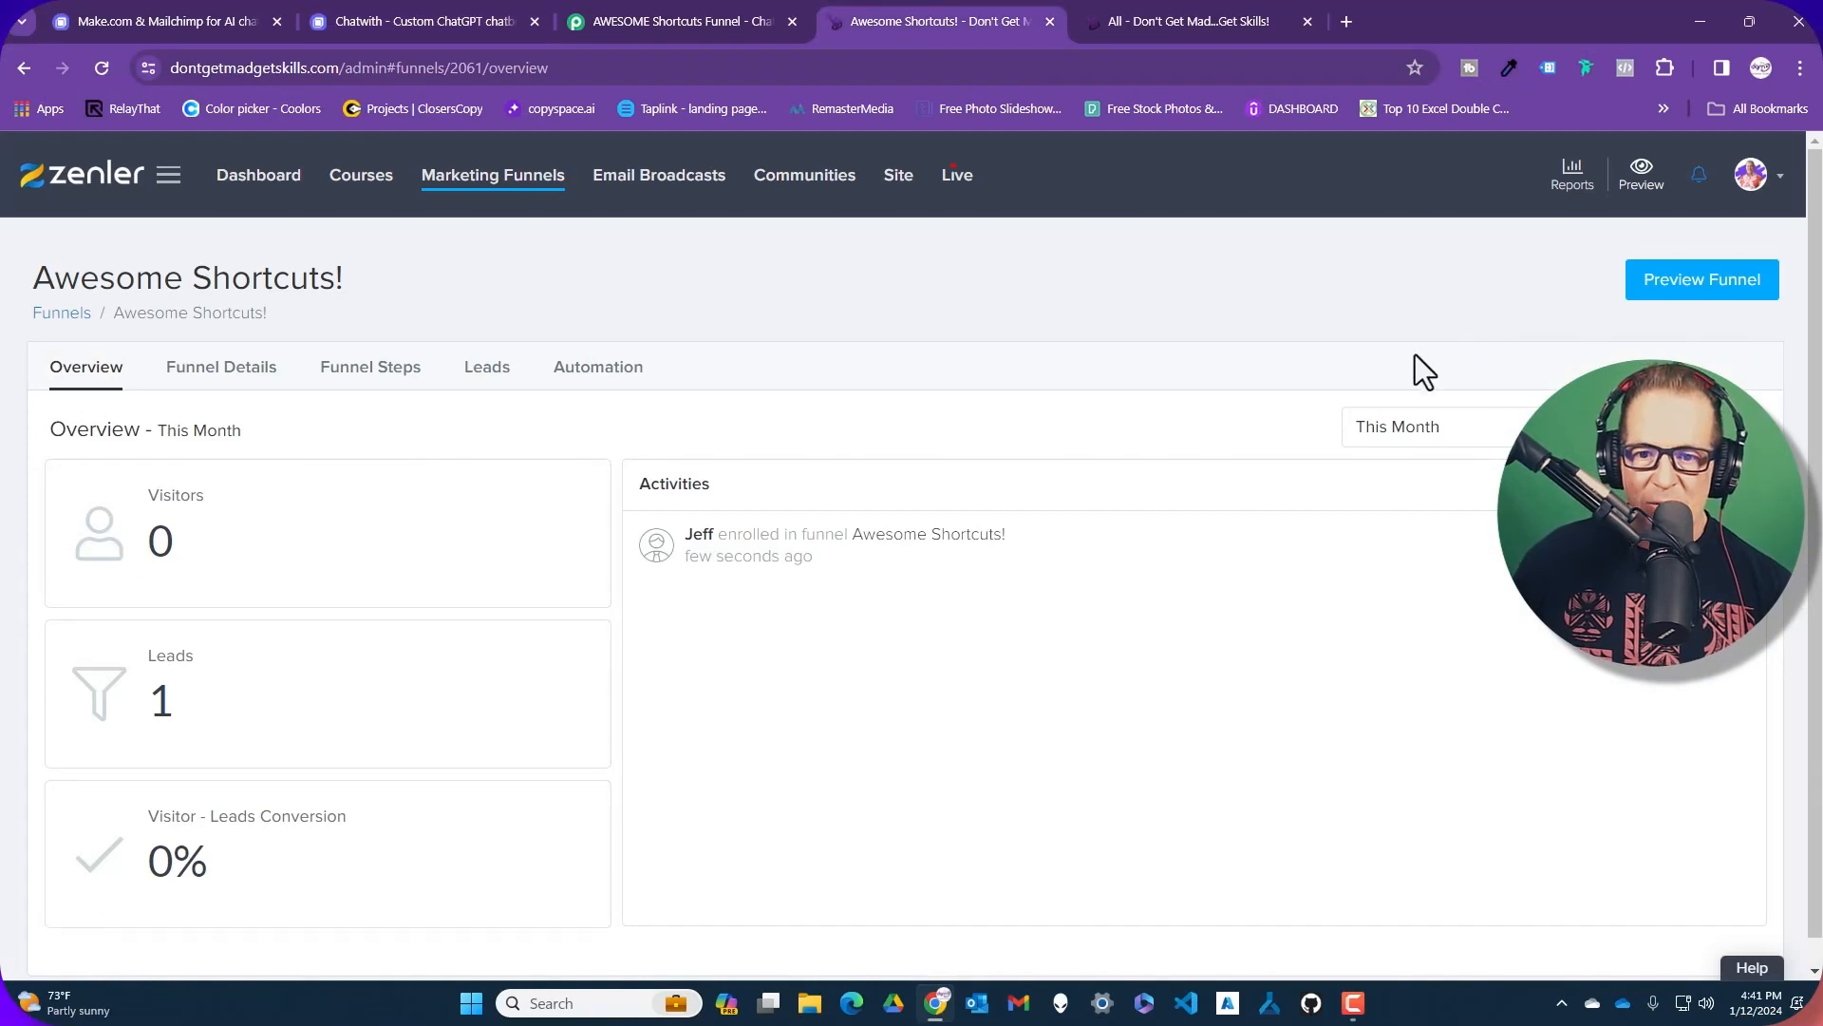
pyautogui.click(101, 68)
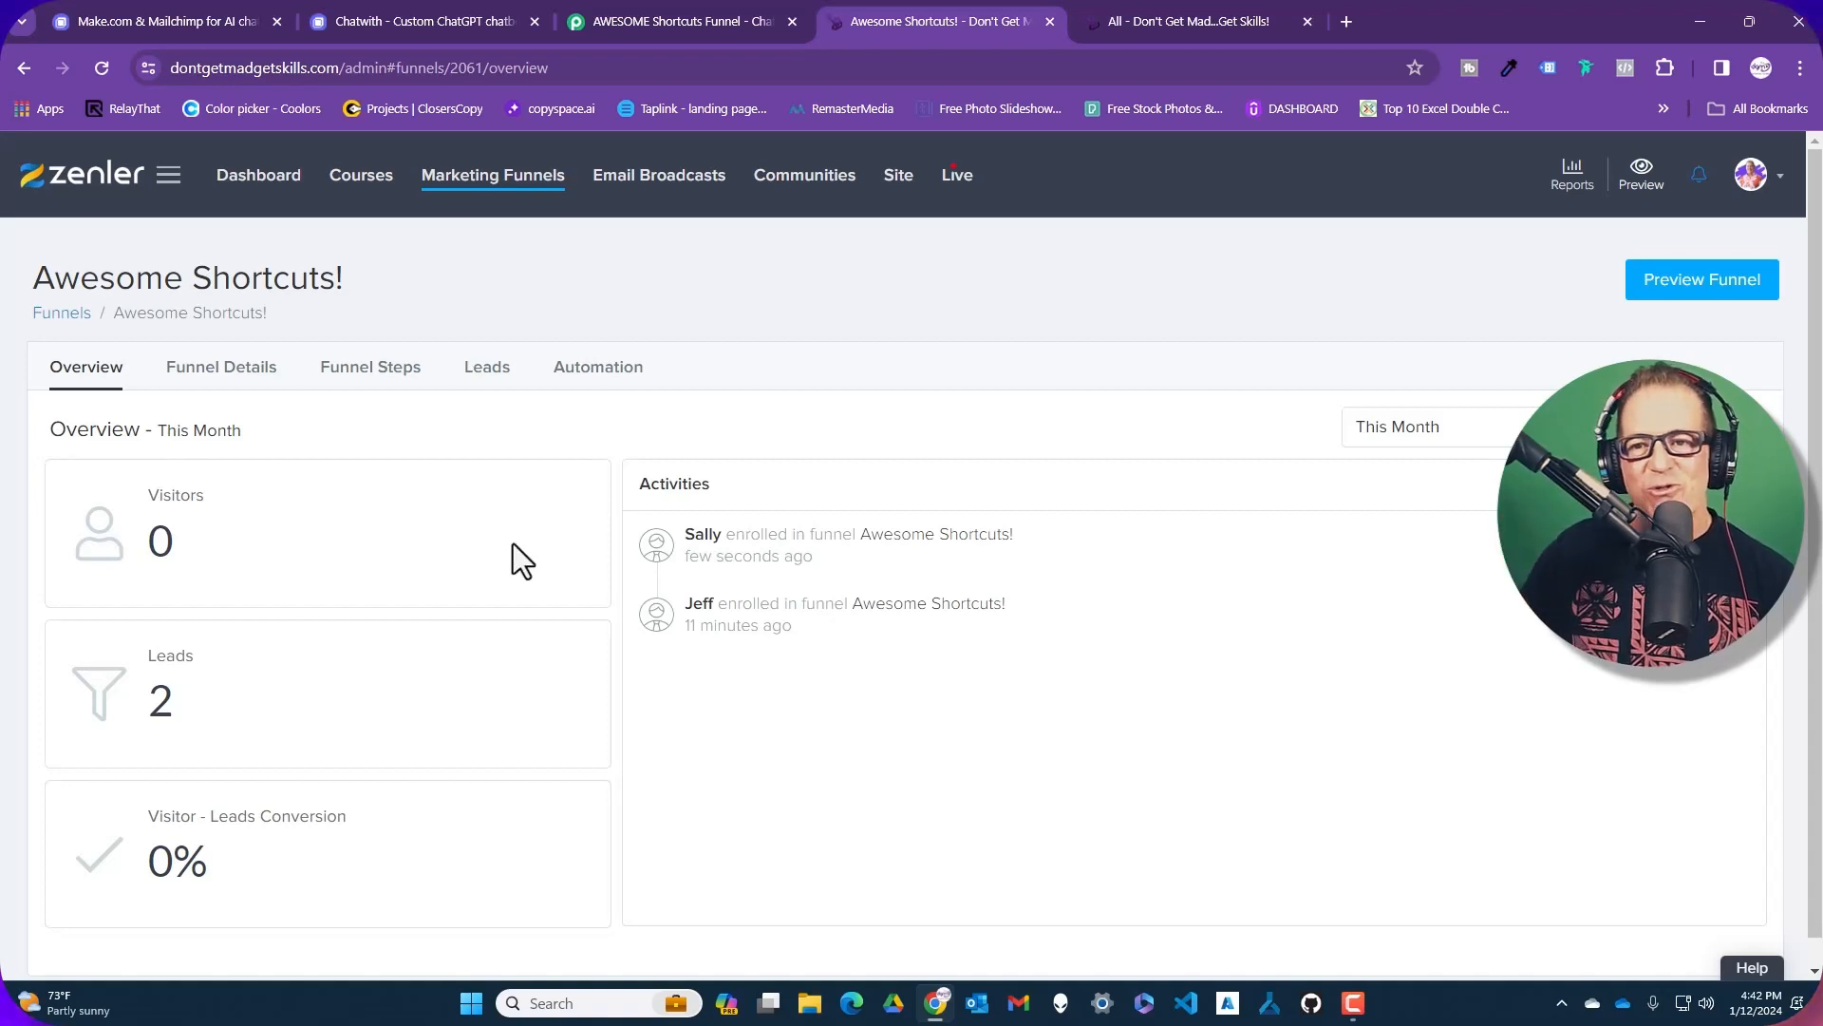
pyautogui.click(409, 15)
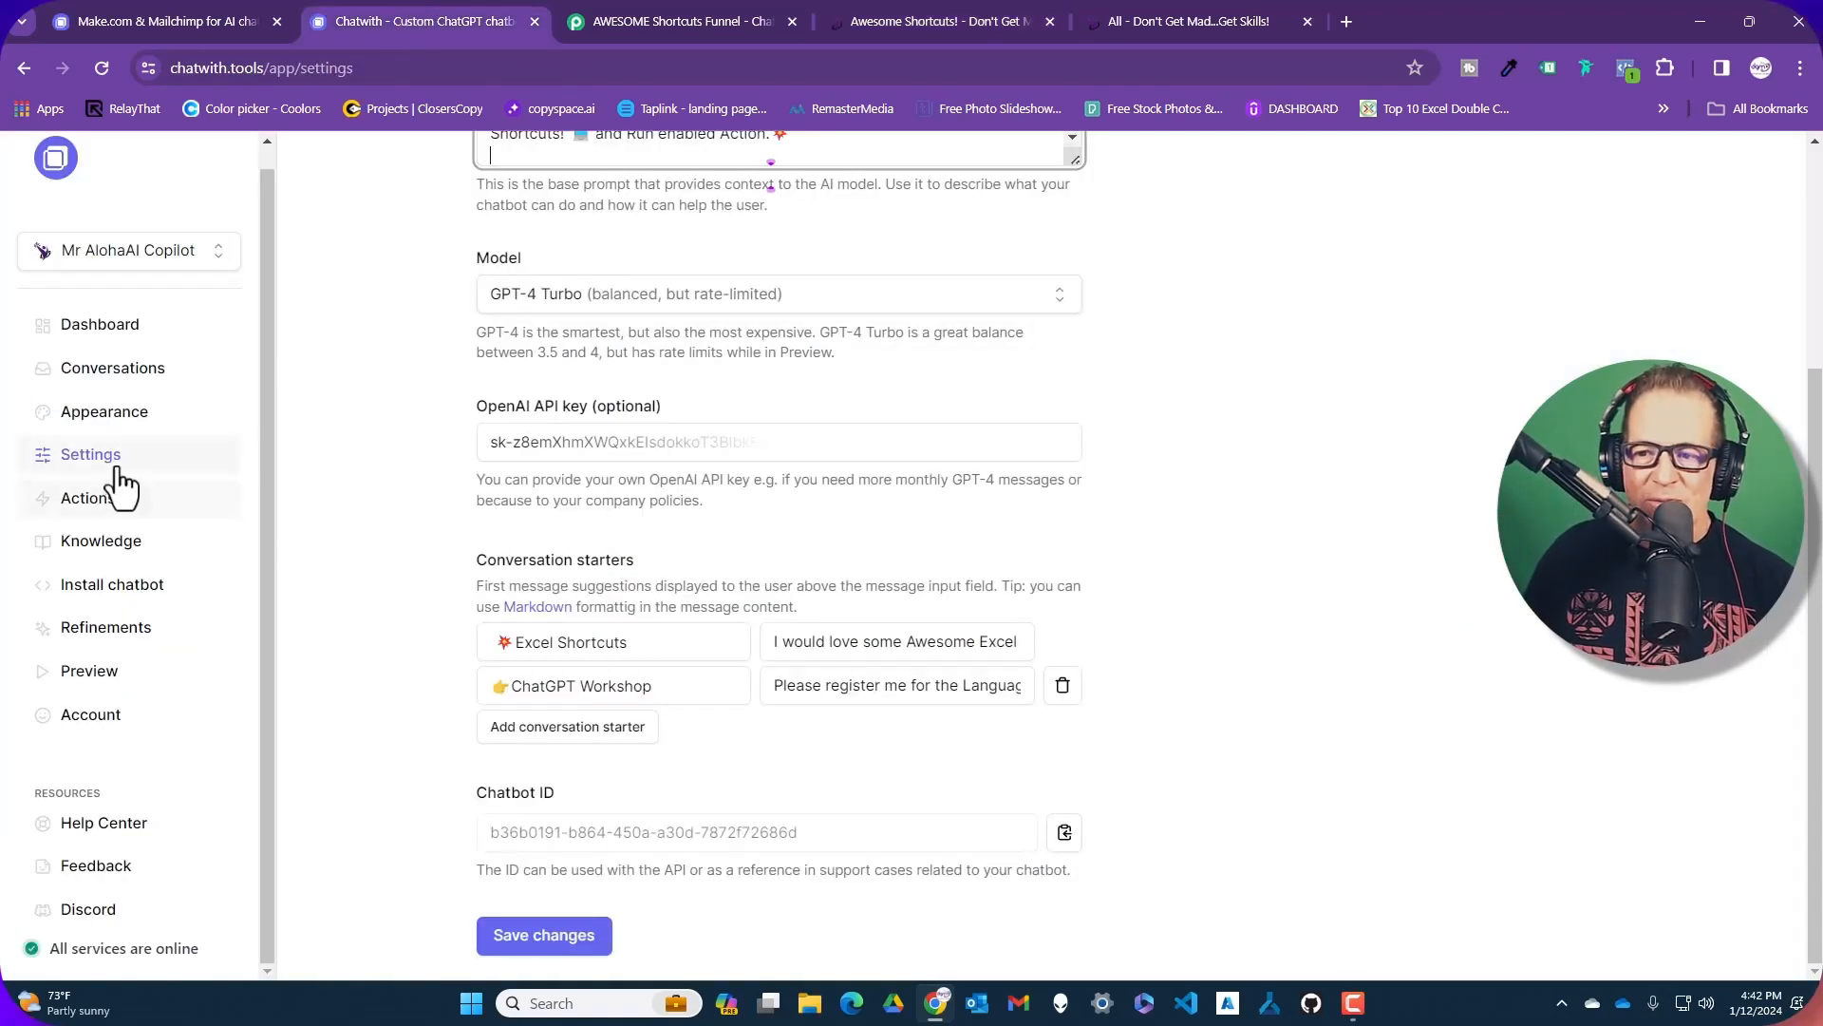
# Open the Webhooks action's edit dialog and expand AI Instructions to show the full prompt
pyautogui.scroll(1, 779, 313)
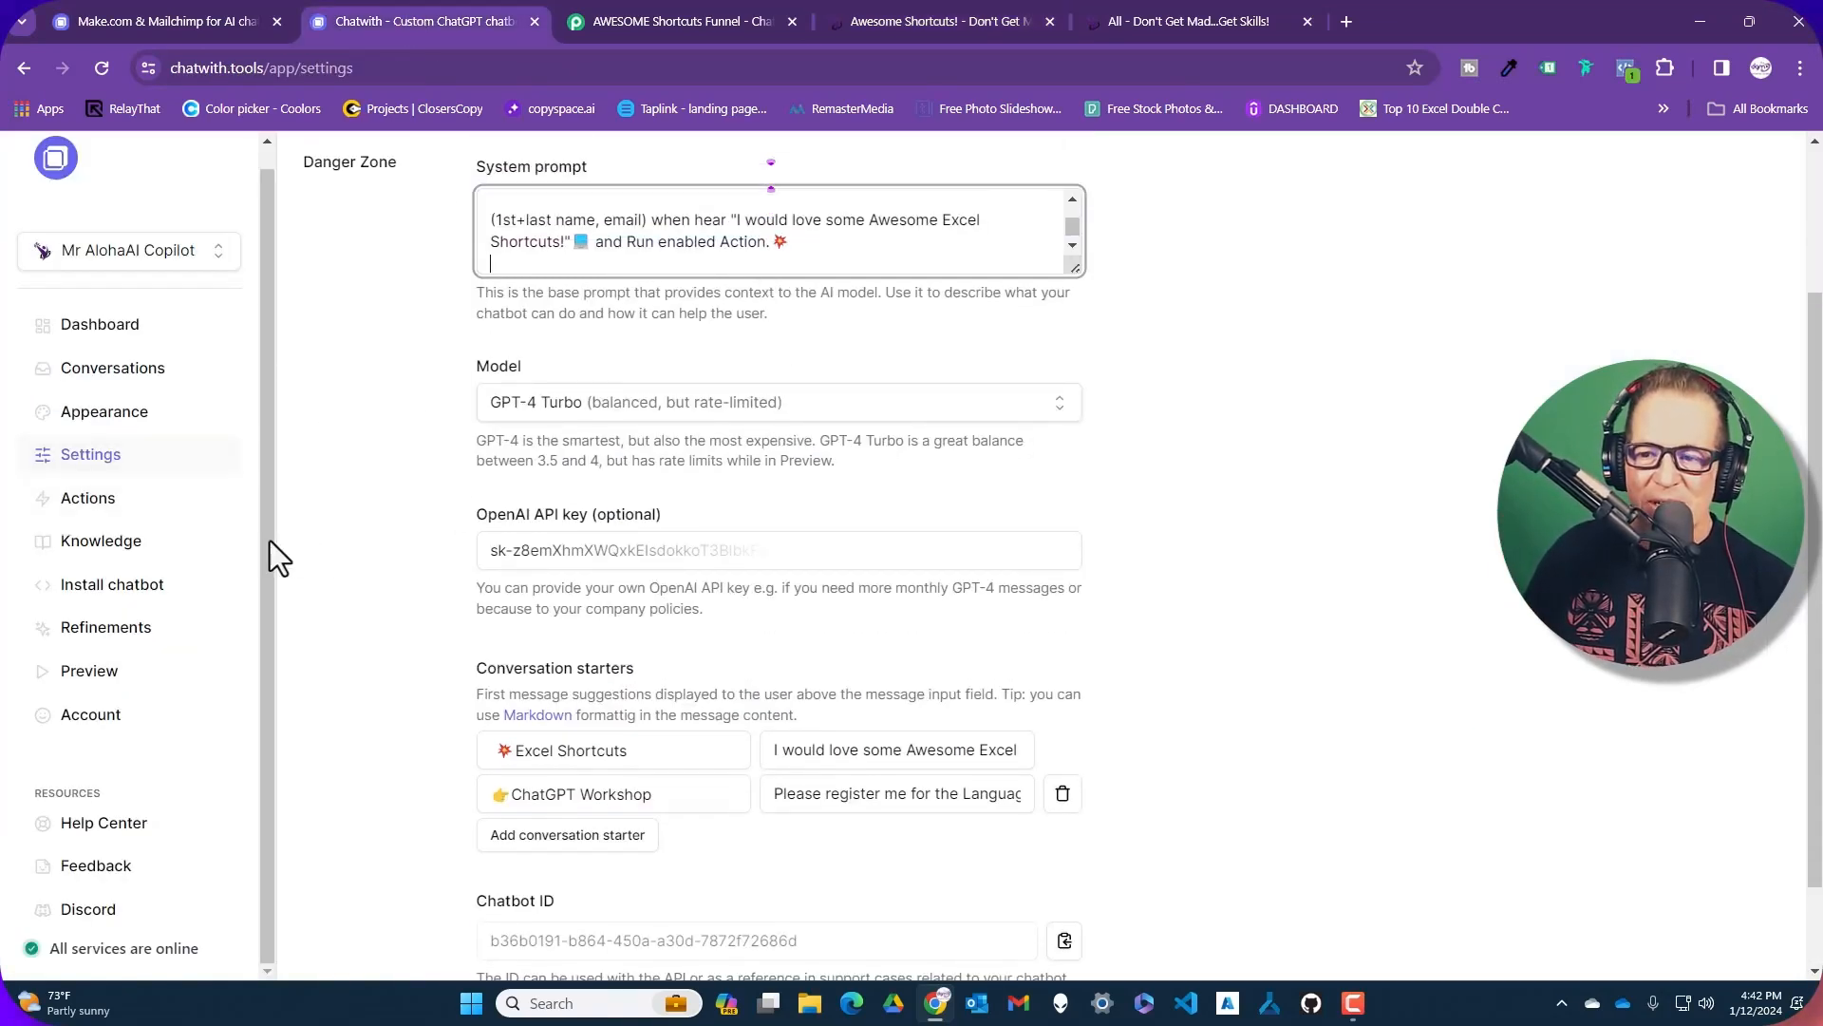
pyautogui.click(97, 510)
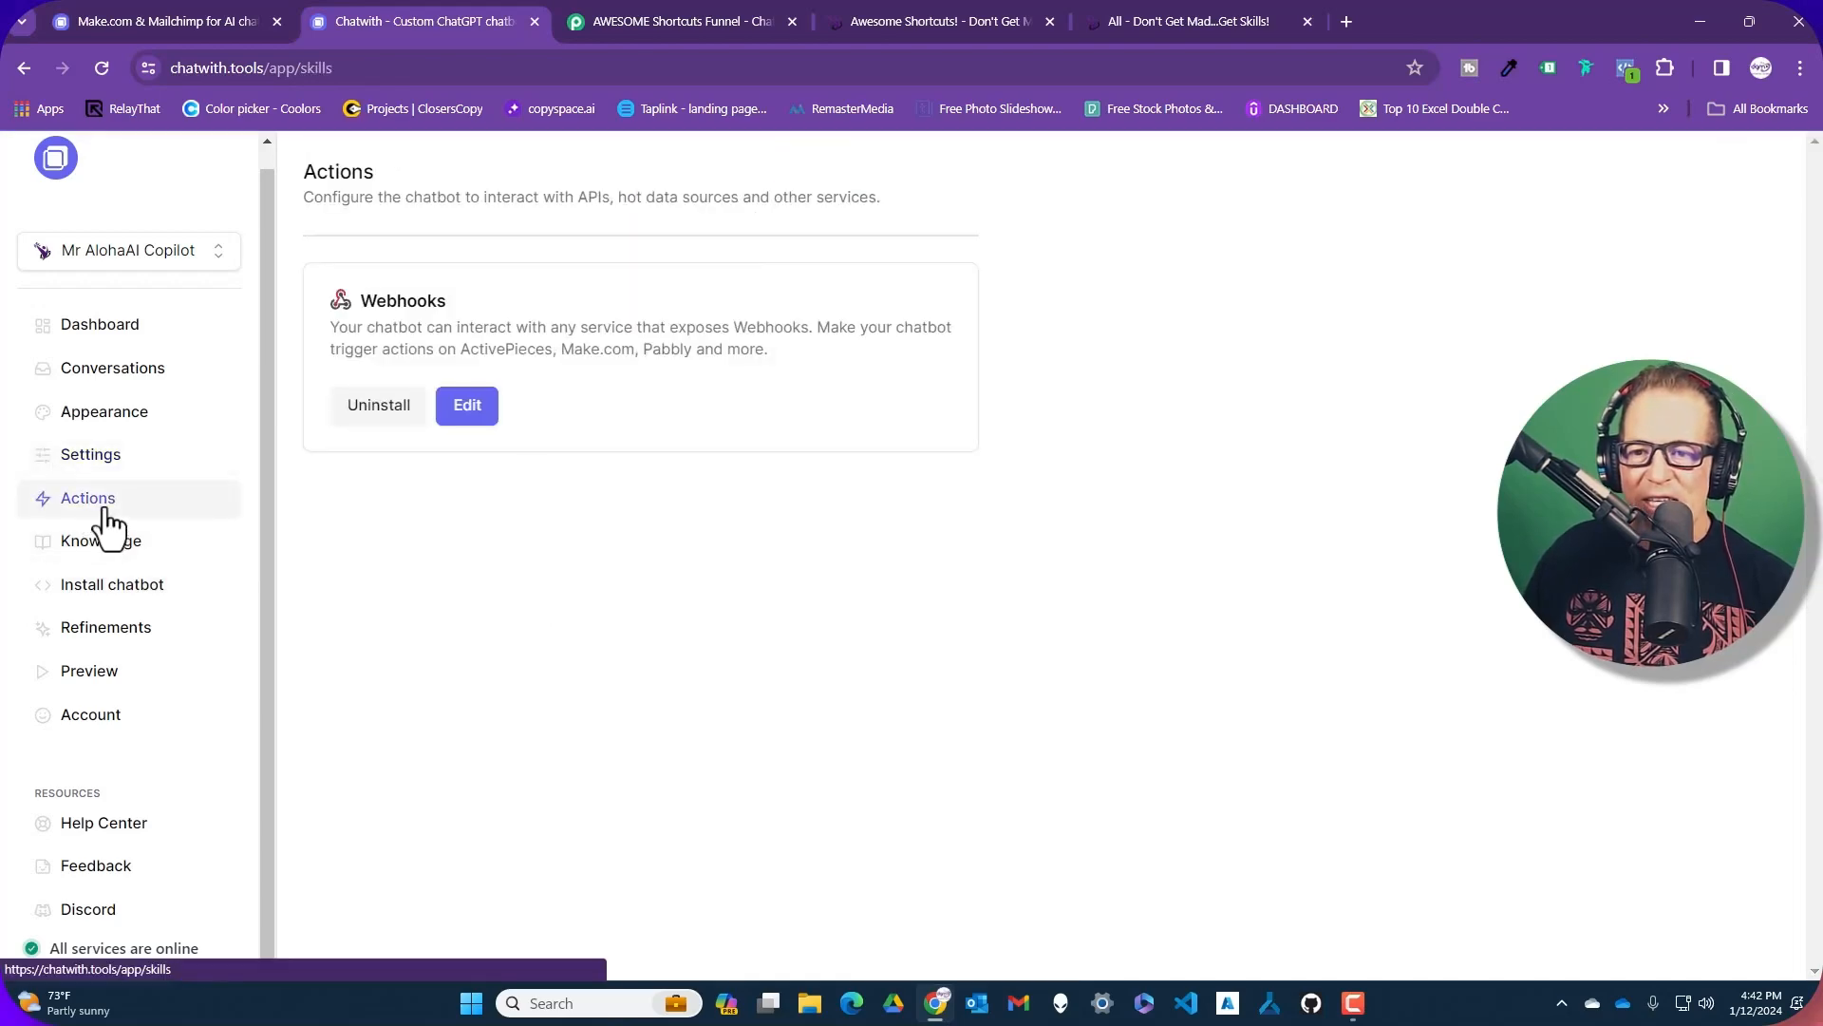
pyautogui.click(465, 408)
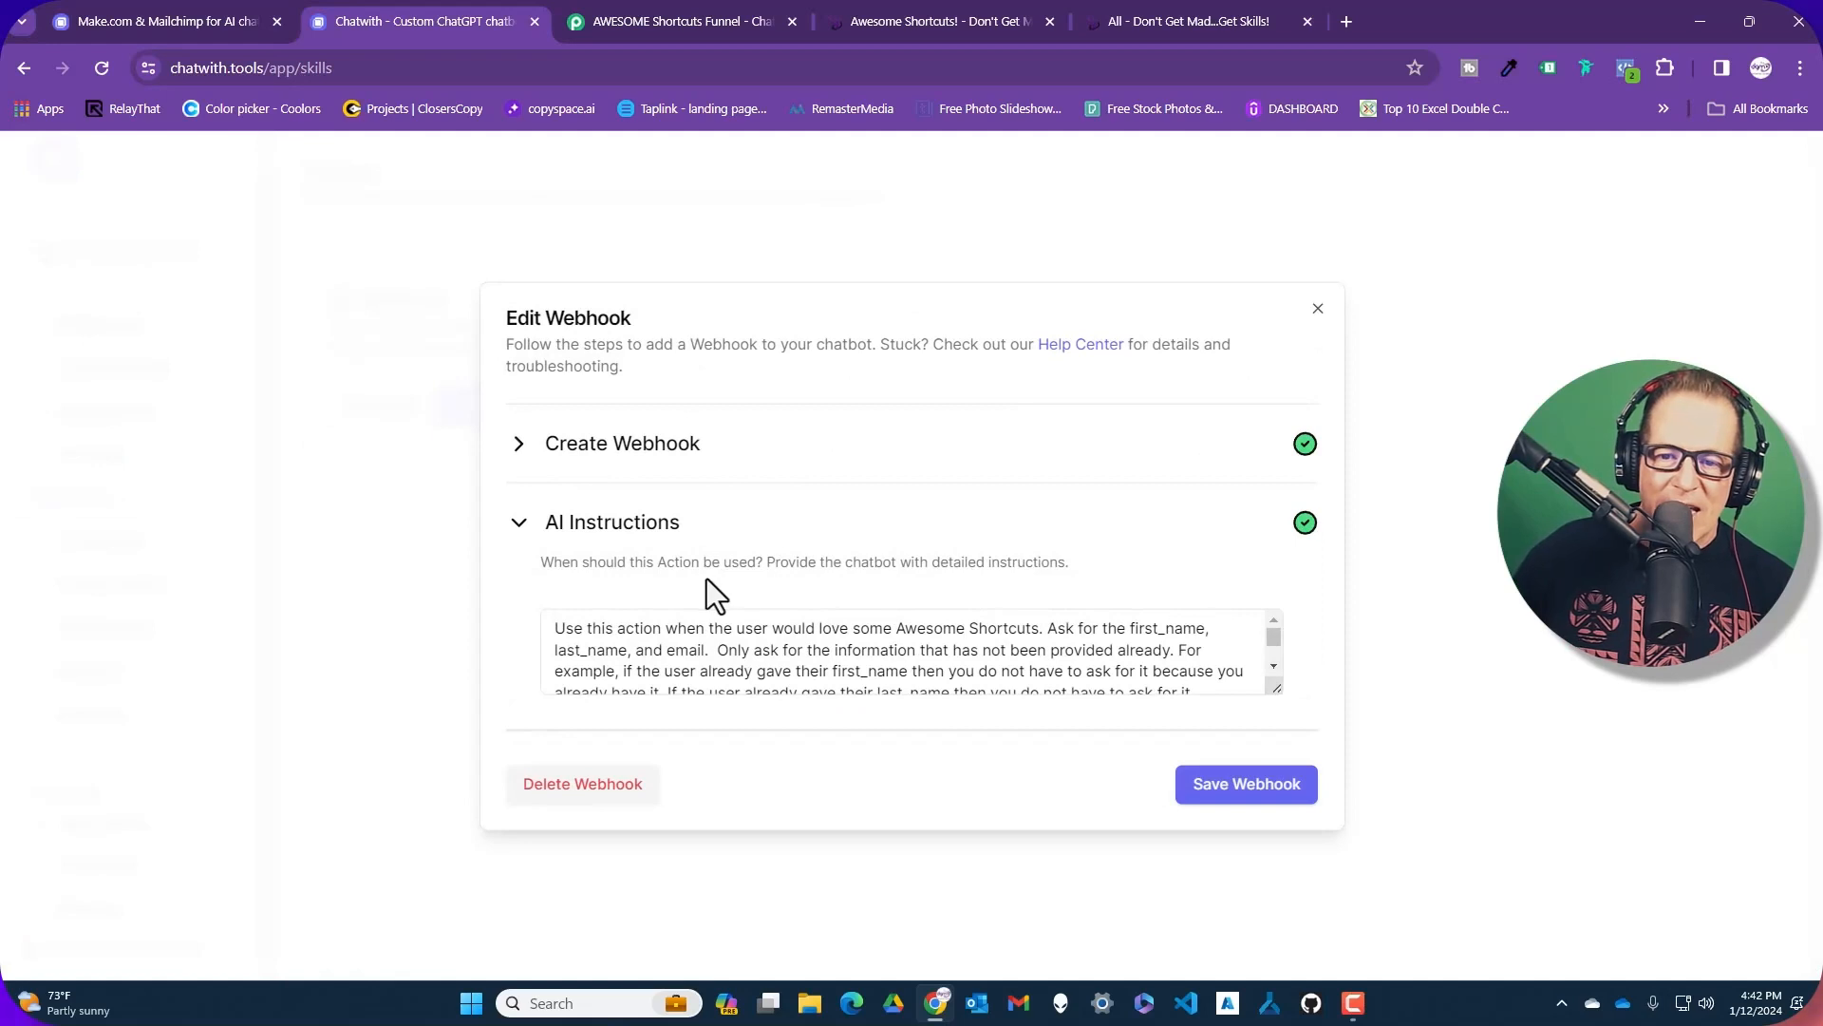
pyautogui.moveTo(1276, 686); pyautogui.dragTo(1273, 744)
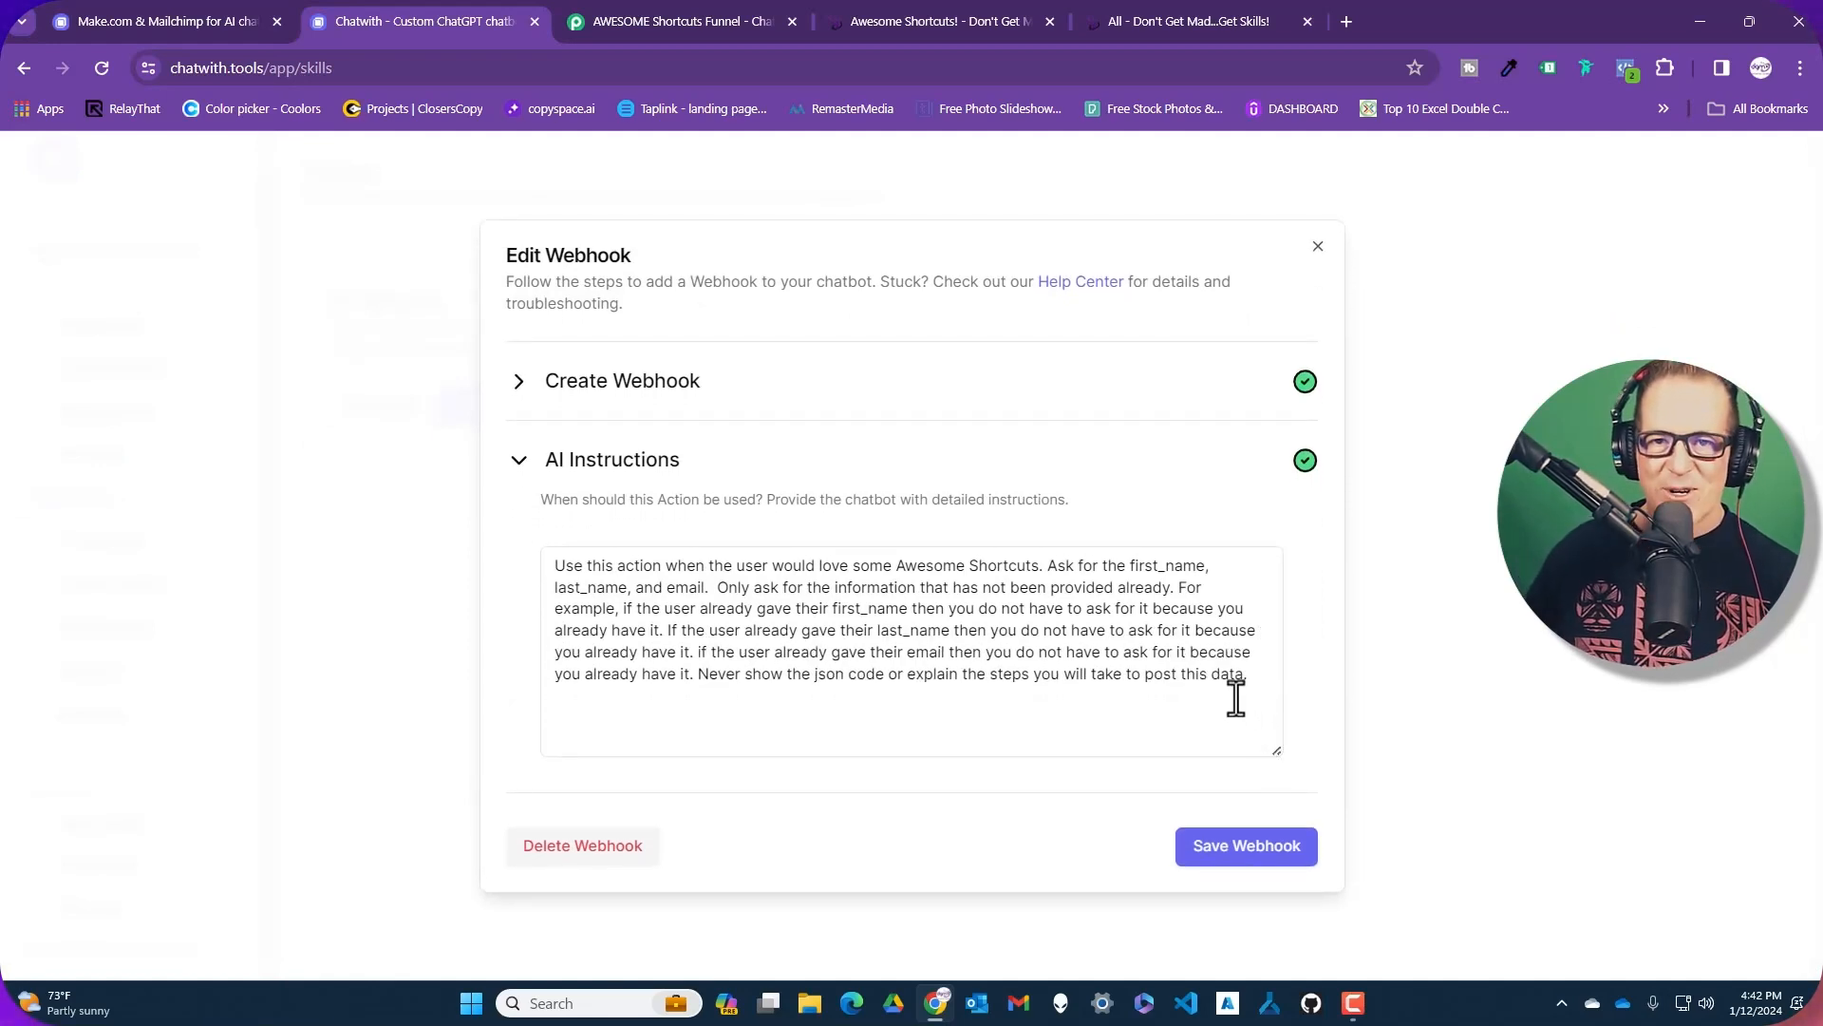